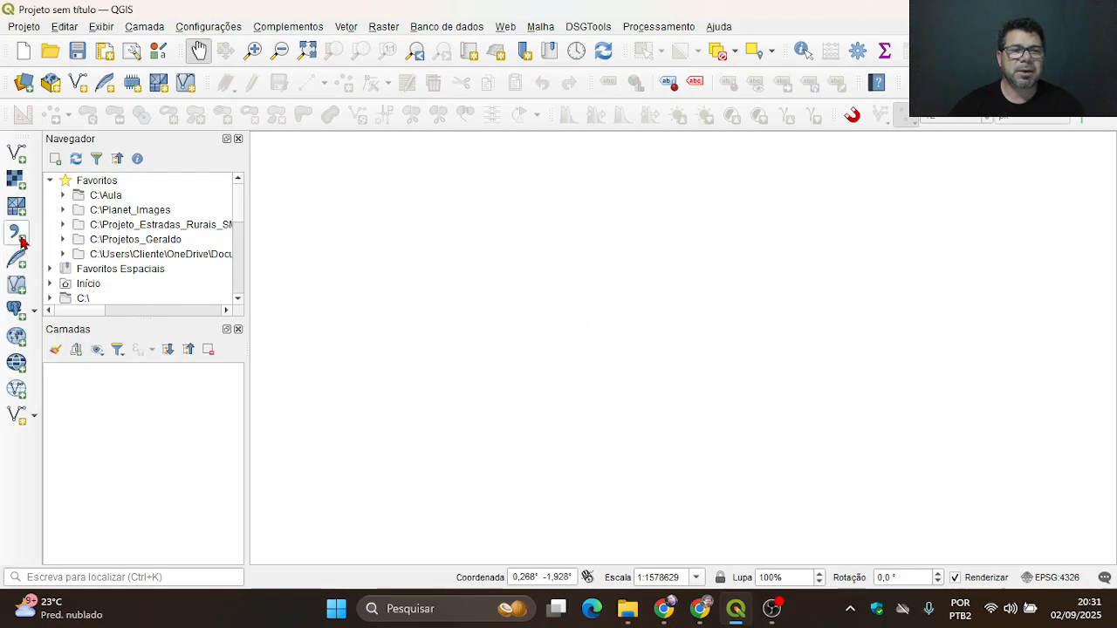
key(ctrl)
key(ctrl)
key(ctrl)
key(ctrl)
key(ctrl)
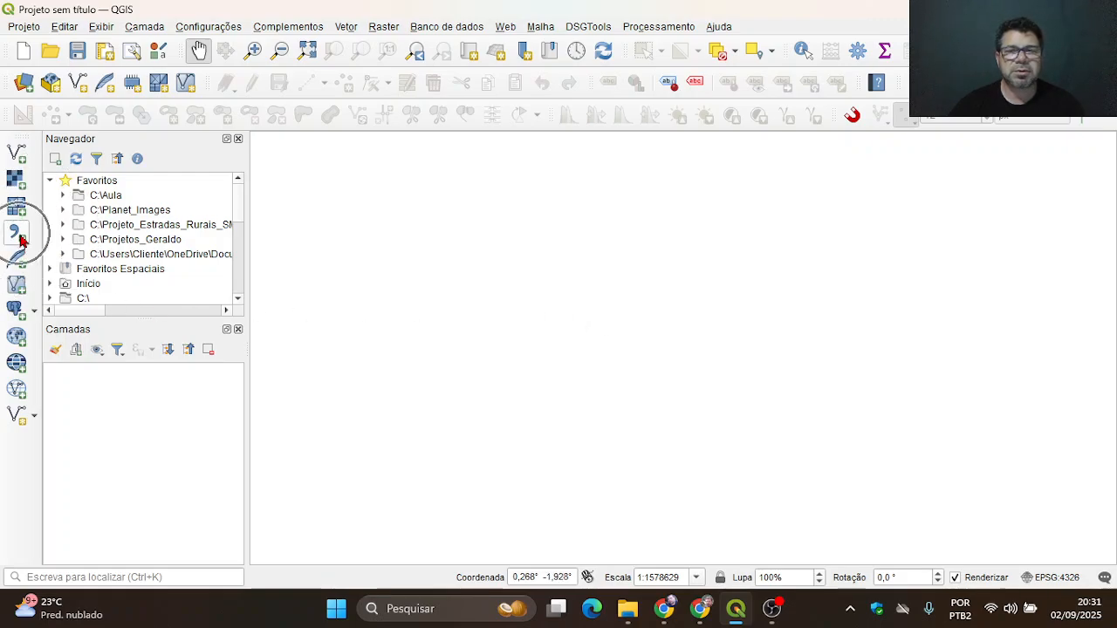
key(ctrl)
key(ctrl)
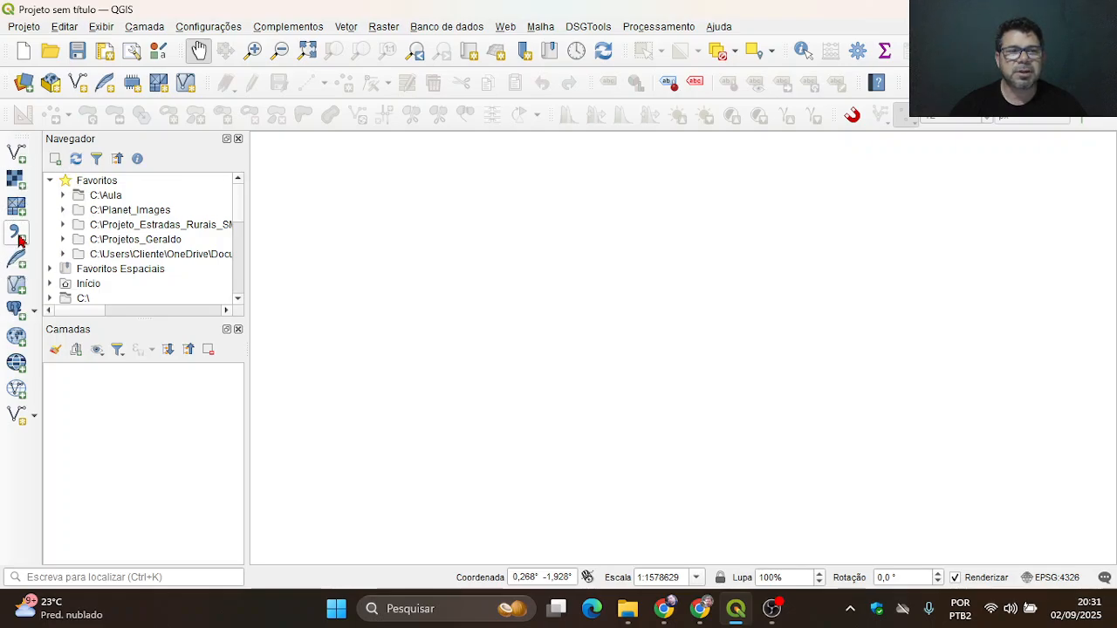
key(ctrl)
key(ctrl)
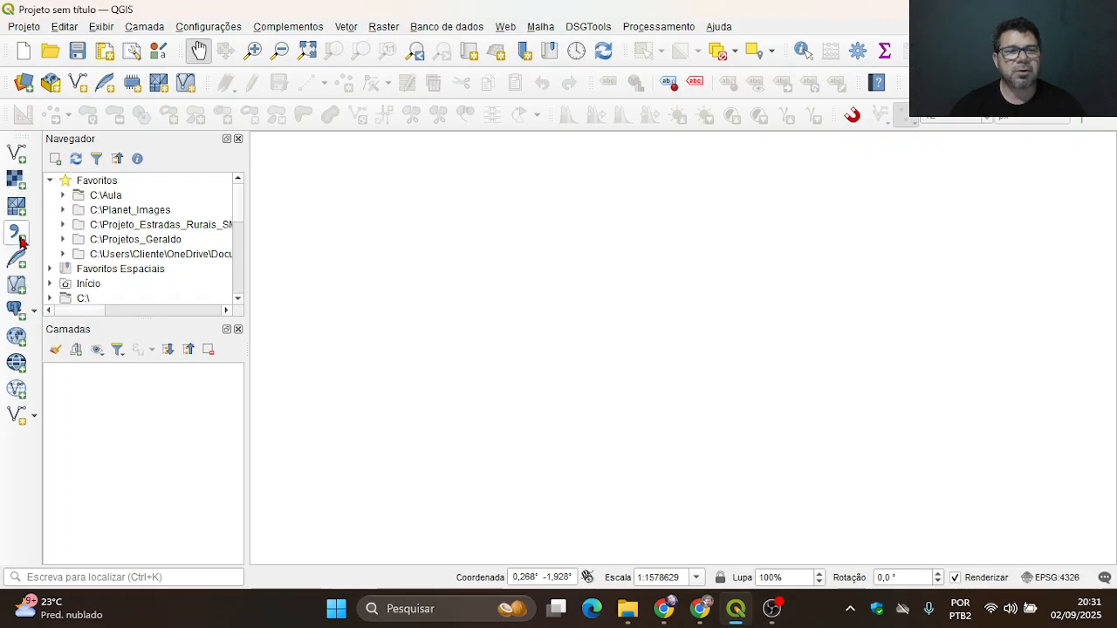
Step: In File Explorer, check the folder path and the Chuvas_maio_2024_RS text file stored in the Chuvas_Maio_2024 folder
click(629, 614)
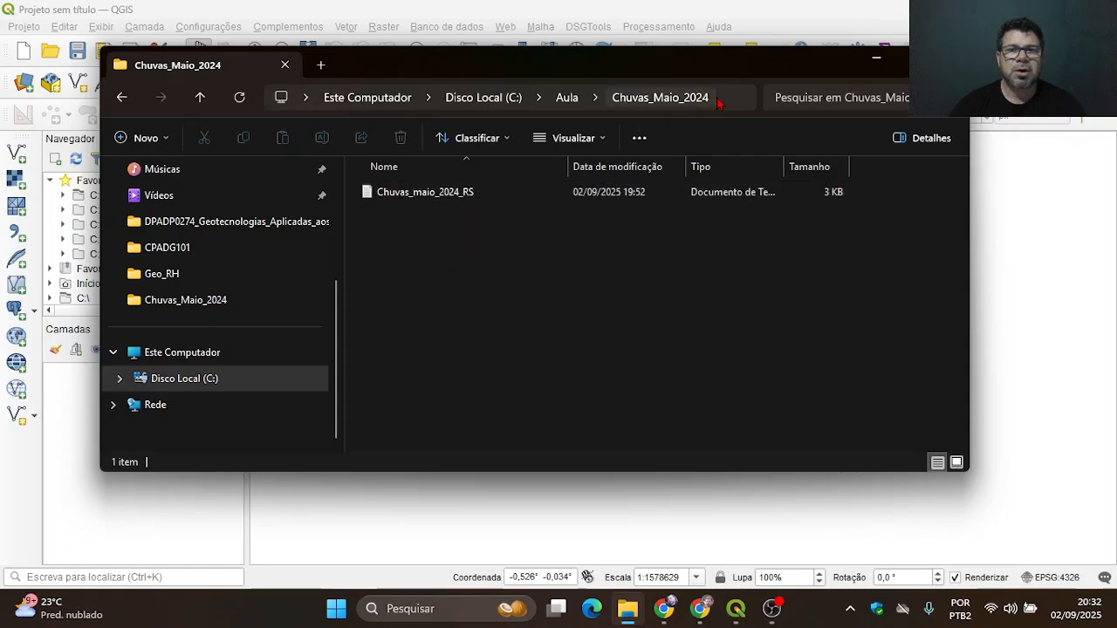
click(689, 98)
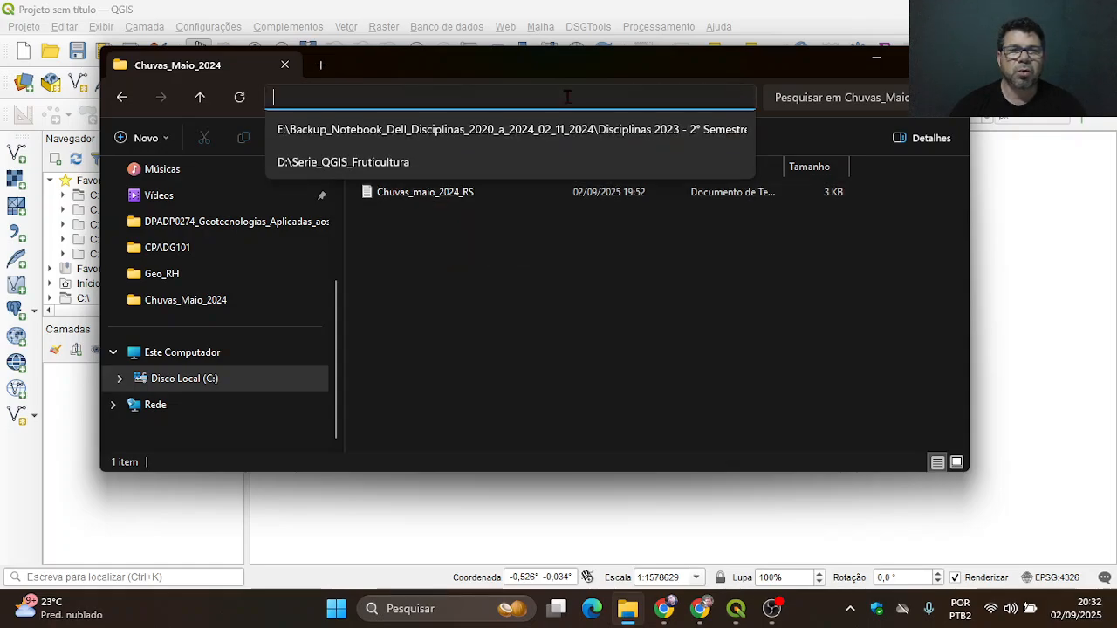
click(517, 241)
click(463, 190)
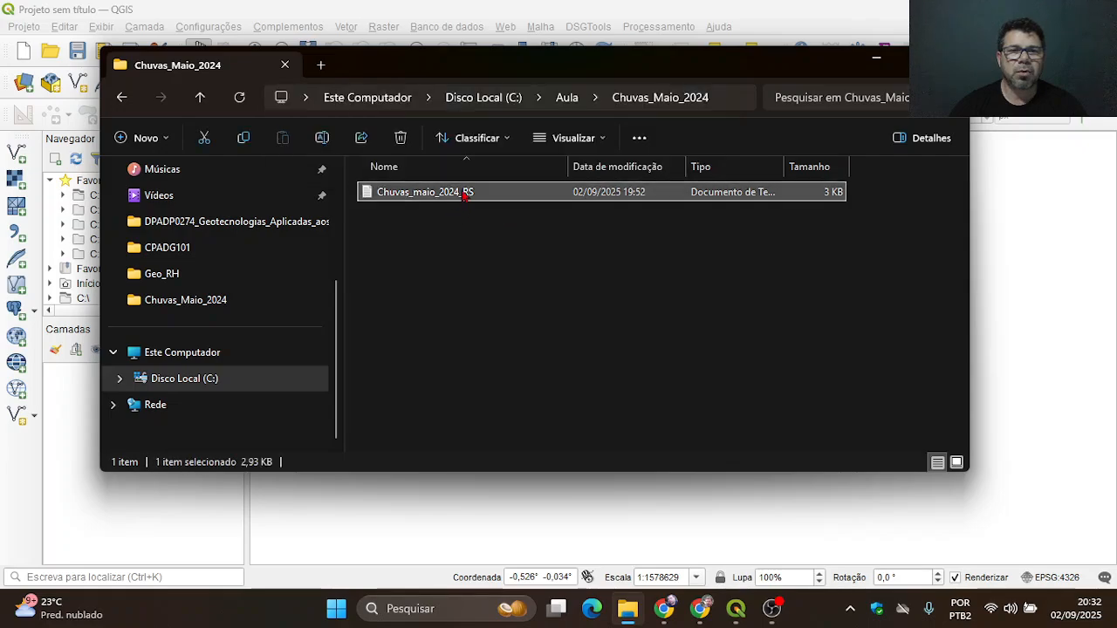
click(528, 94)
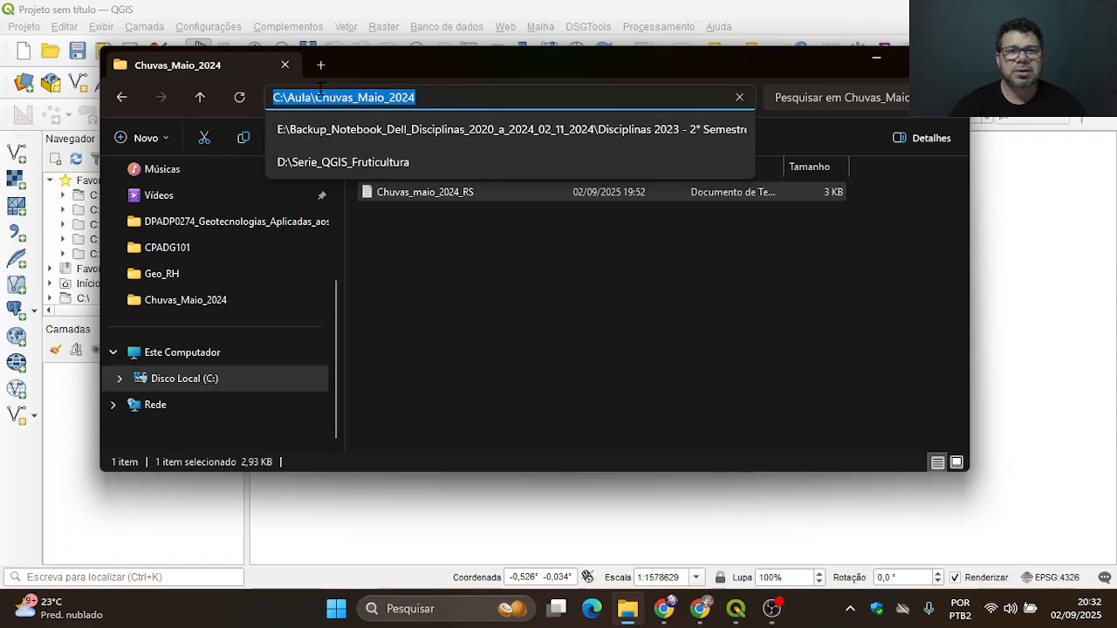
click(476, 268)
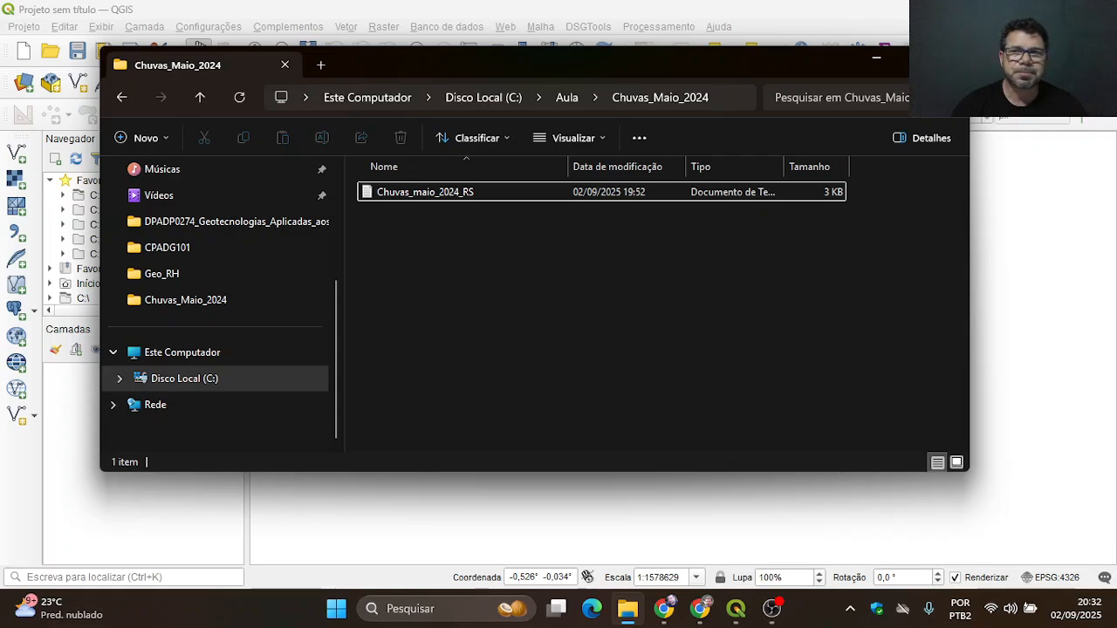
click(949, 59)
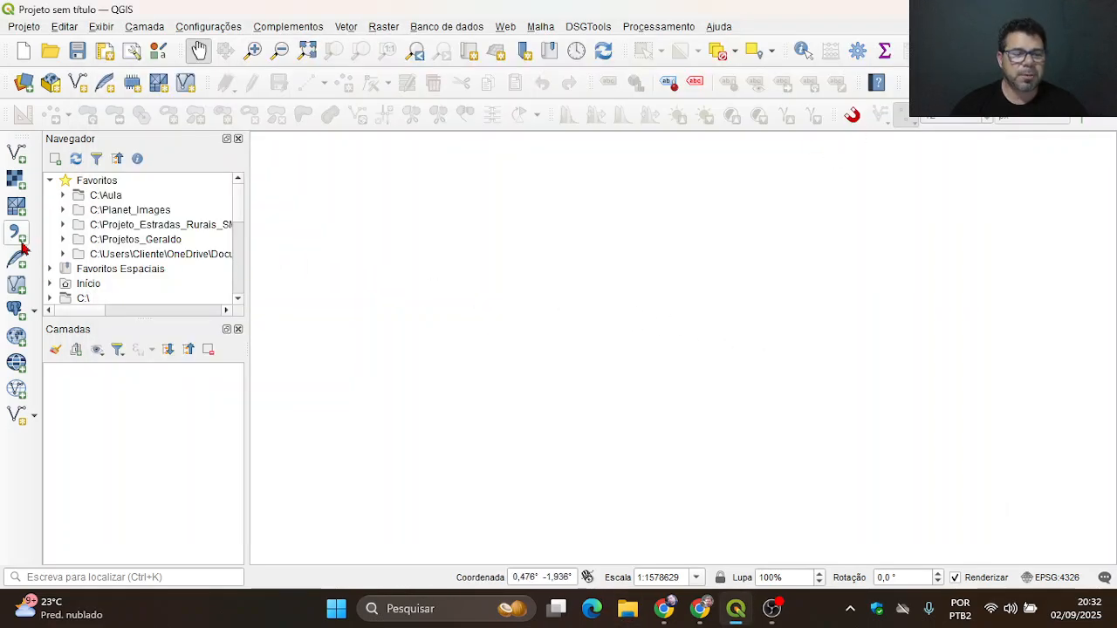
key(ctrl)
key(ctrl)
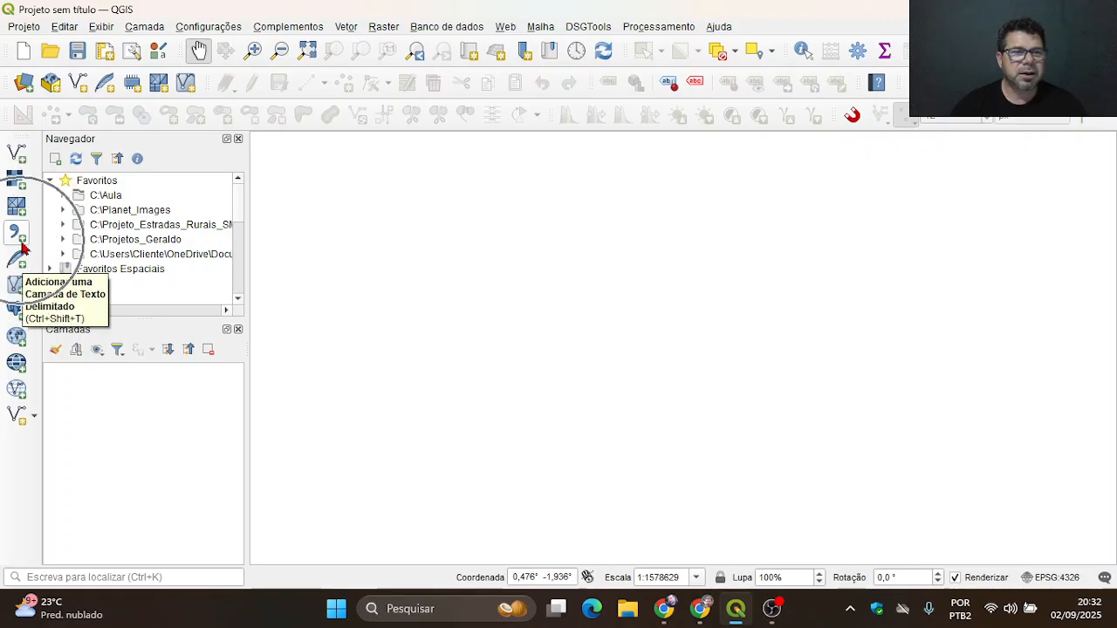
key(ctrl)
key(ctrl)
key(ctrl)
key(ctrl)
key(ctrl)
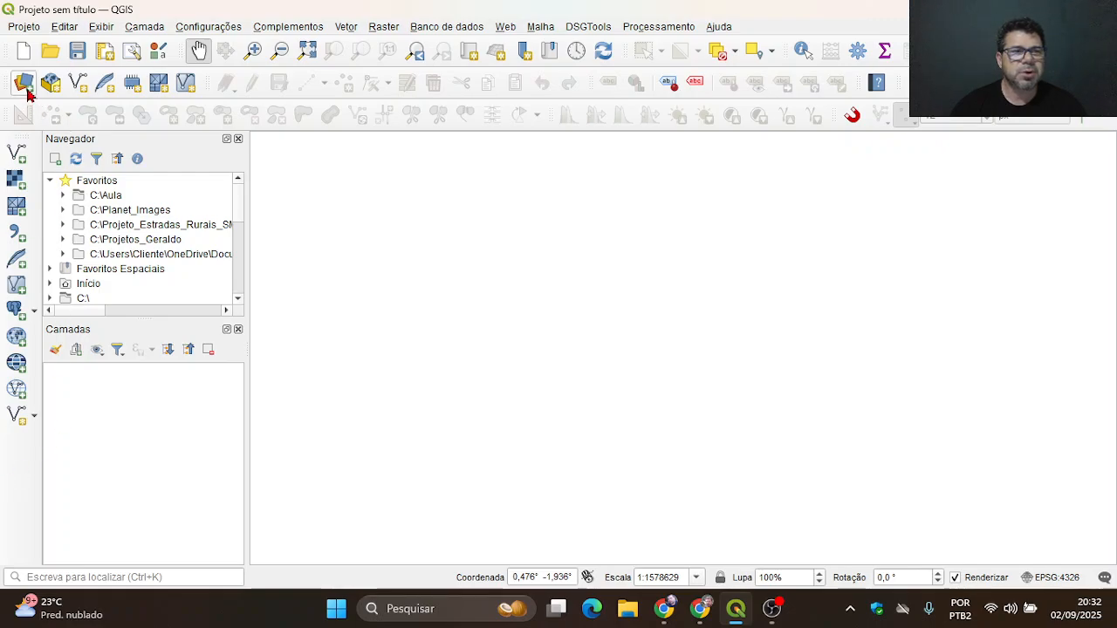
key(ctrl)
key(ctrl)
key(ctrl)
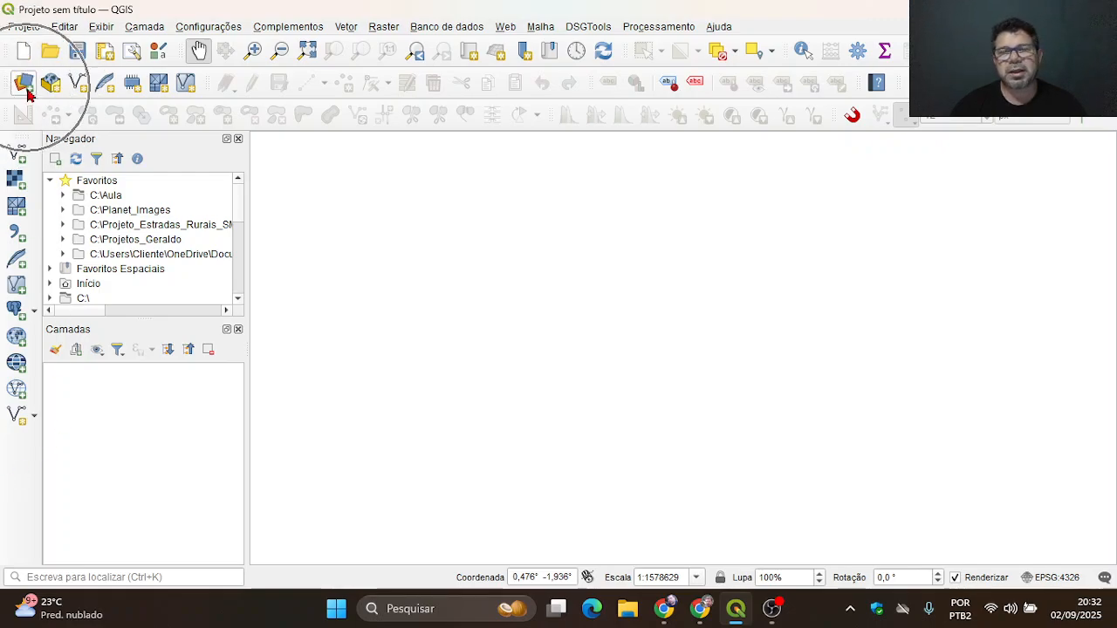
key(ctrl)
key(ctrl)
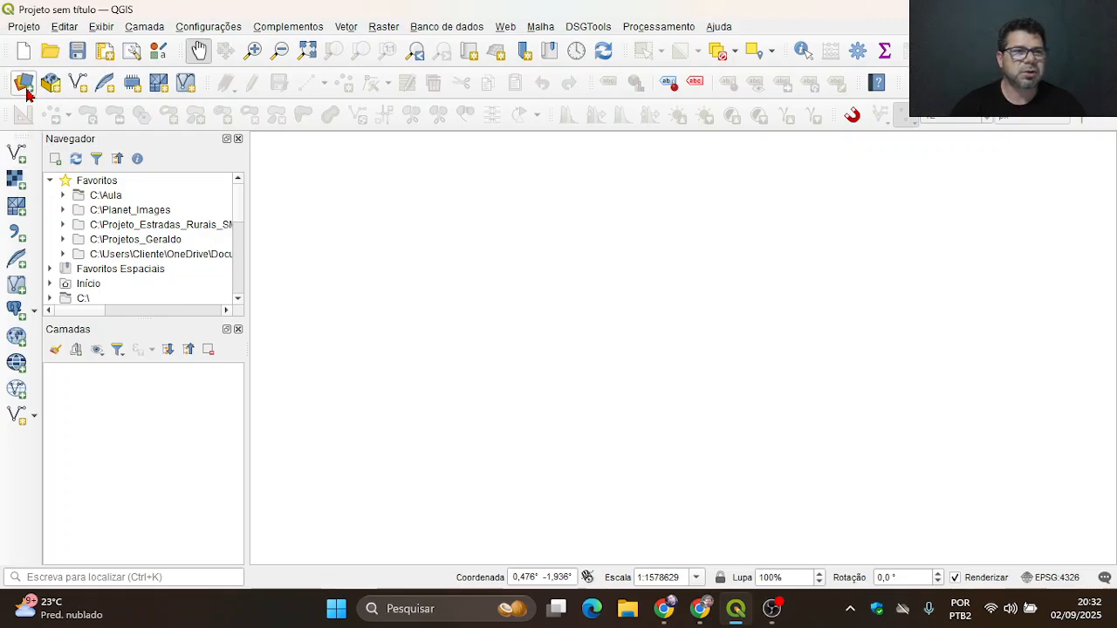
Step: Load Chuvas_maio_2024_RS.txt from C:\Aula\Chuvas_Maio_2024 as the source file for a delimited text layer
click(26, 91)
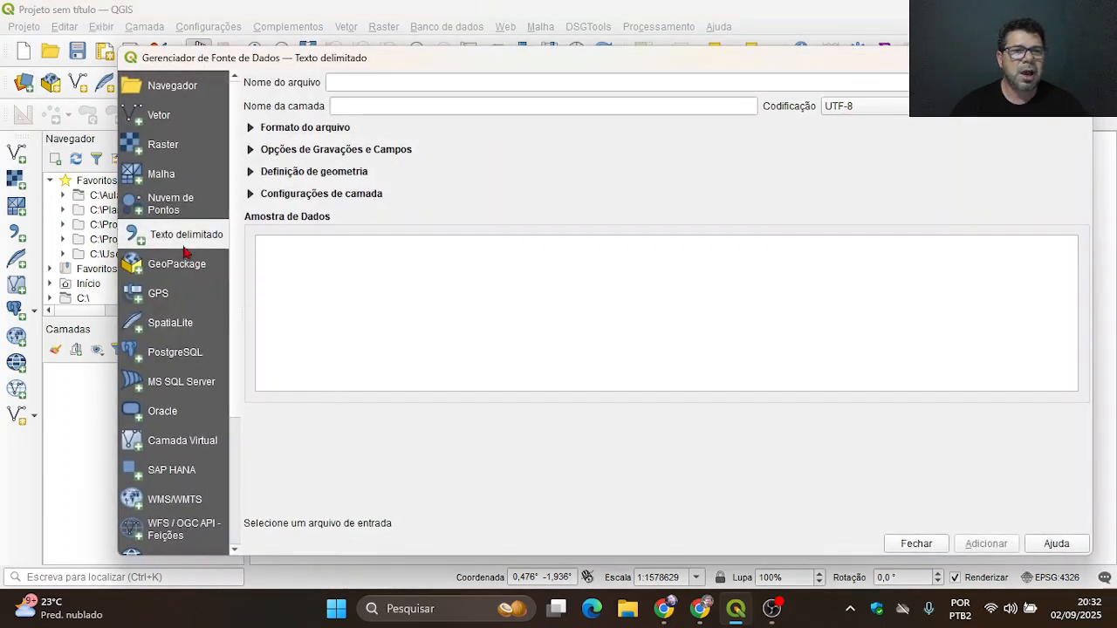
key(ctrl)
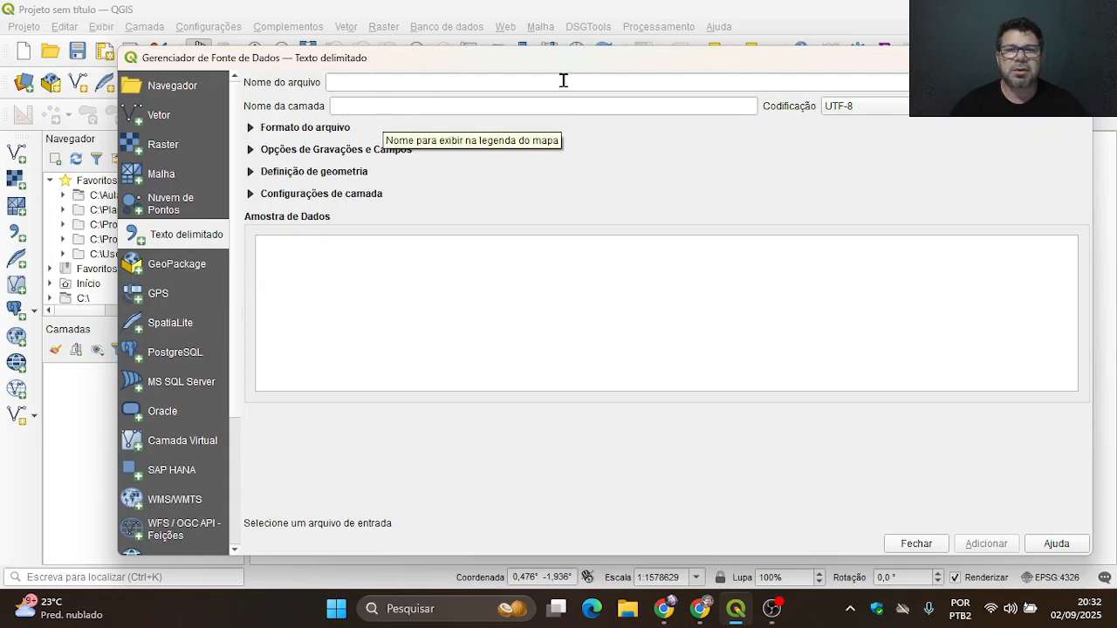
key(ctrl)
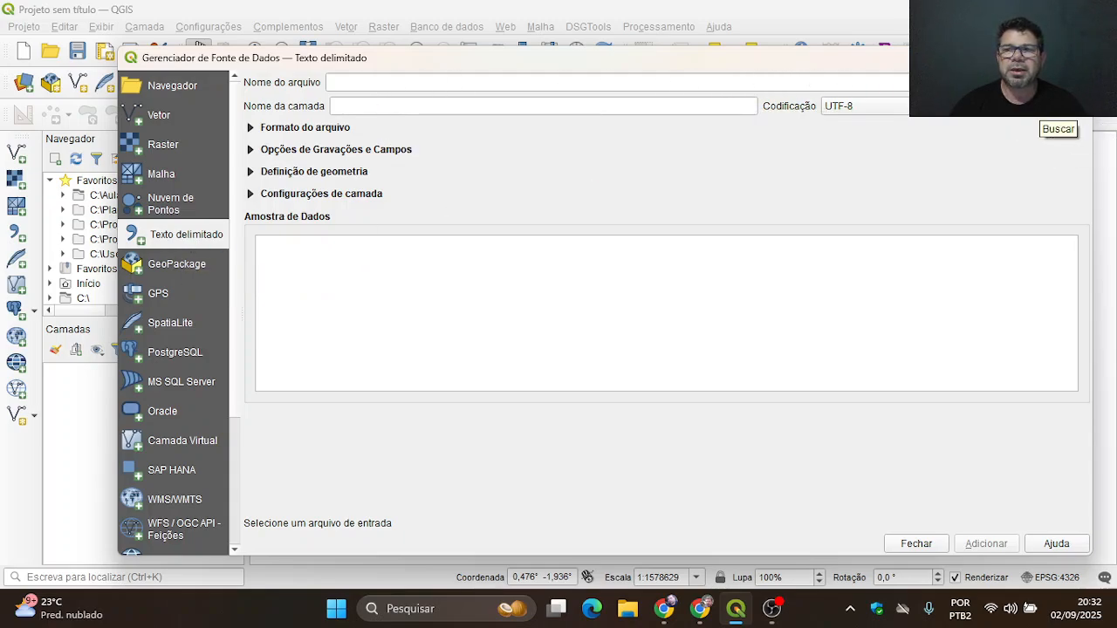
key(ctrl)
click(1074, 82)
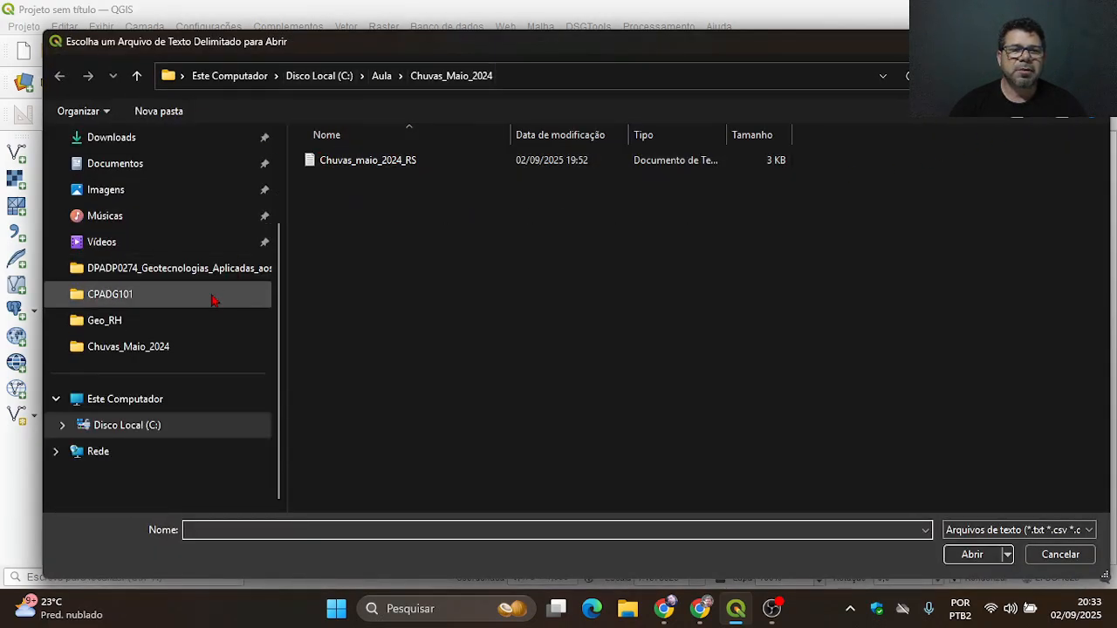
click(153, 430)
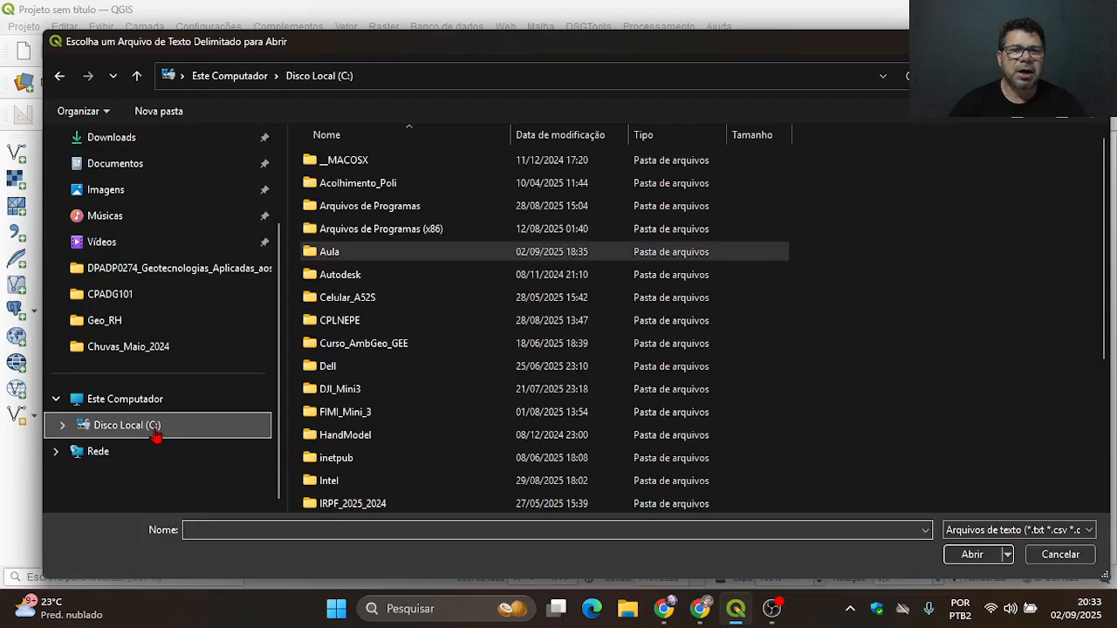
double_click(427, 251)
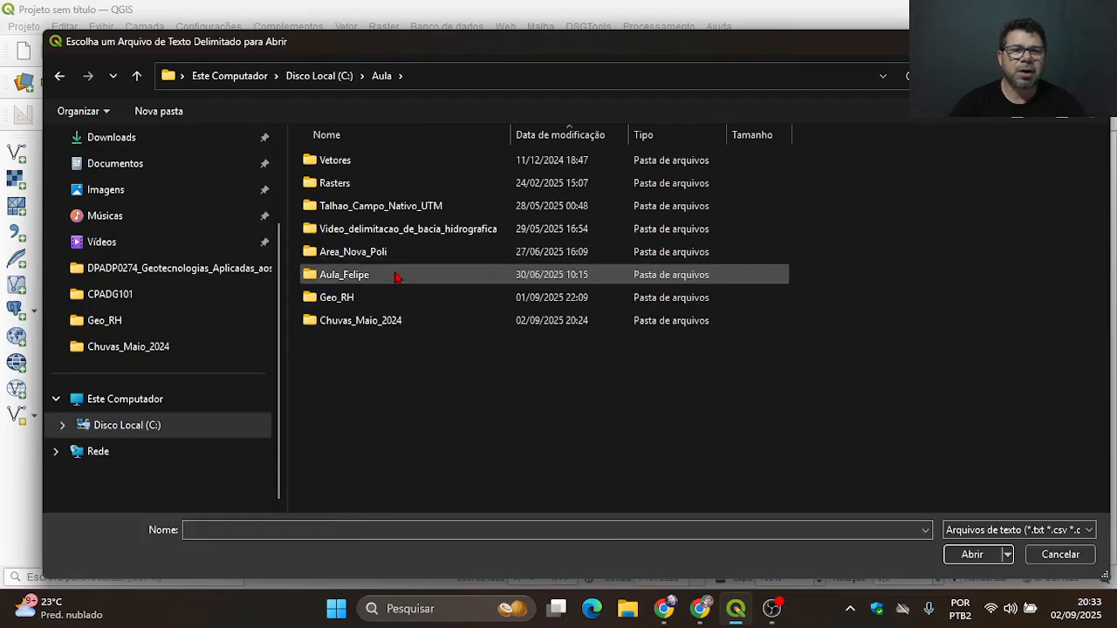
double_click(399, 321)
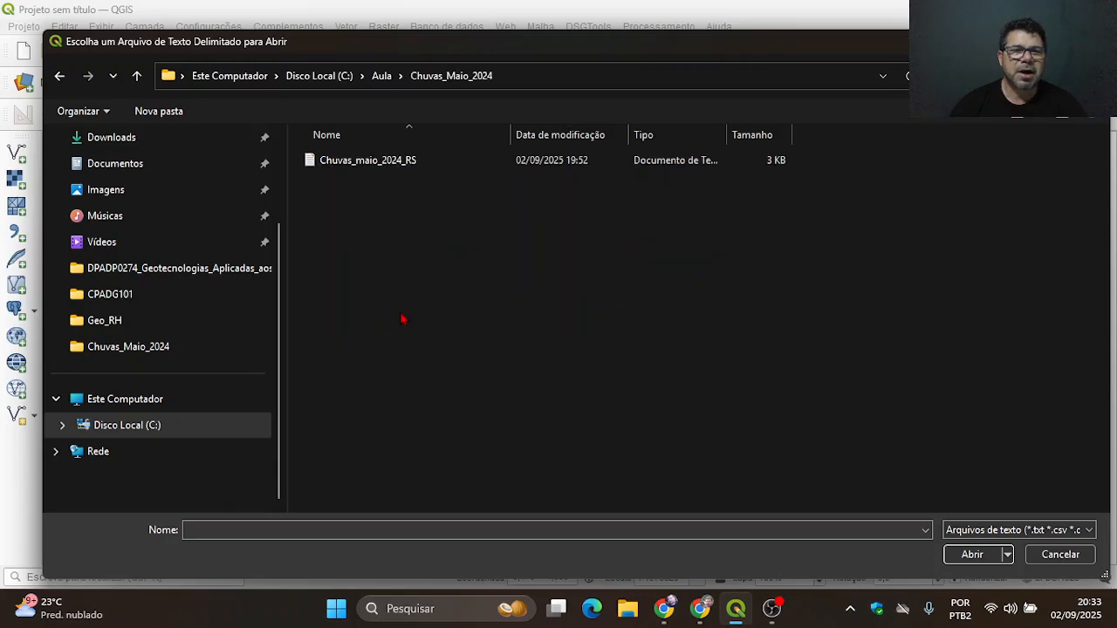
click(389, 168)
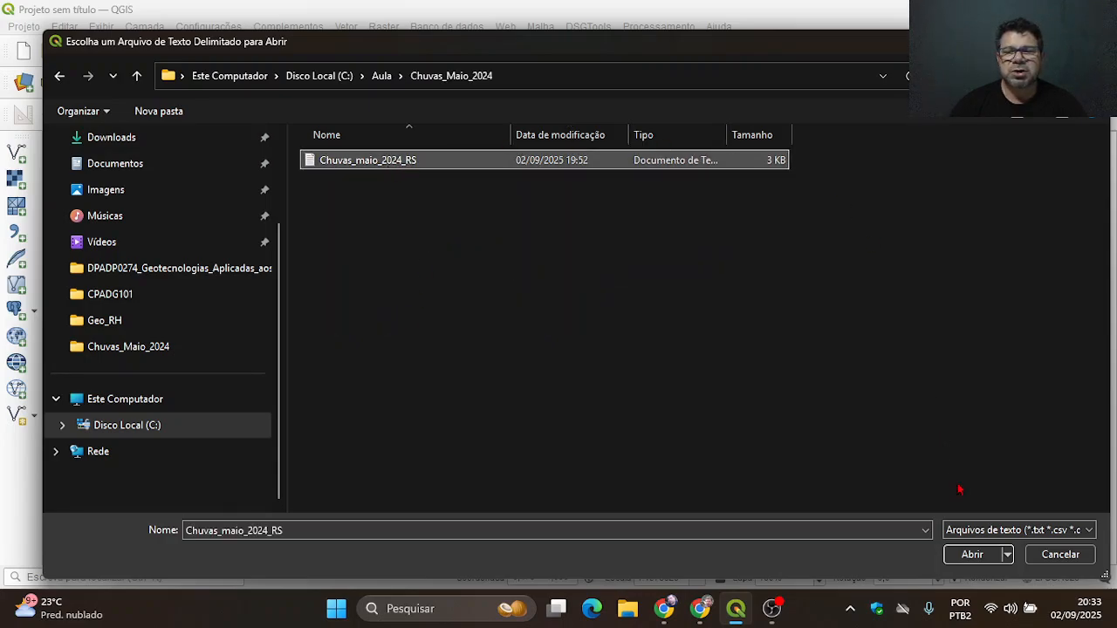
click(969, 558)
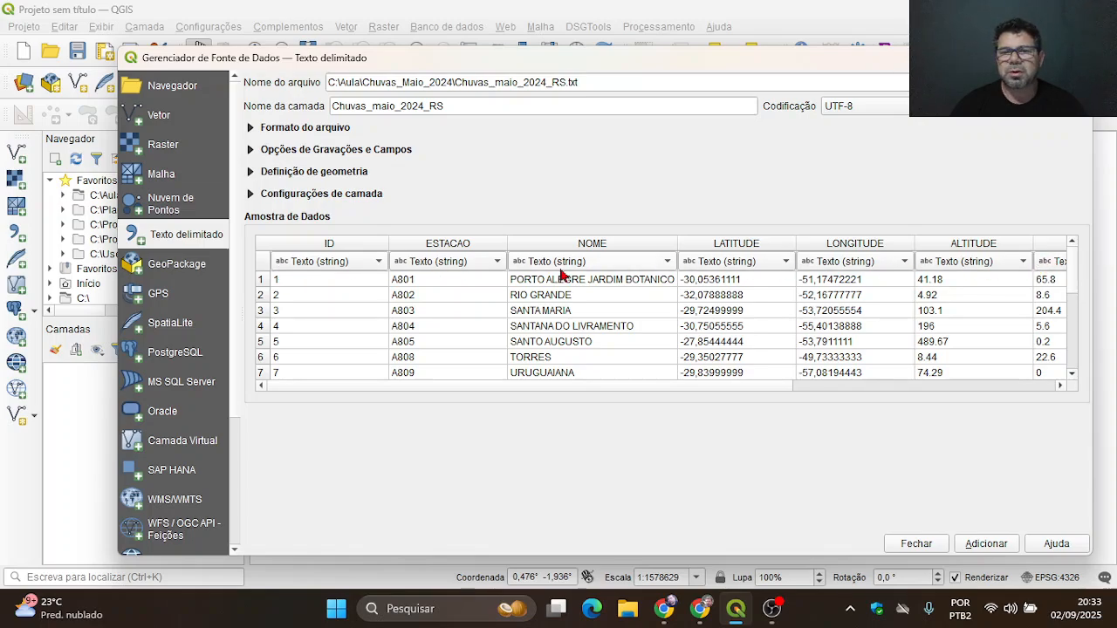
Step: Review the delimiter set in the file format options and compare it with the source file's extension
click(250, 128)
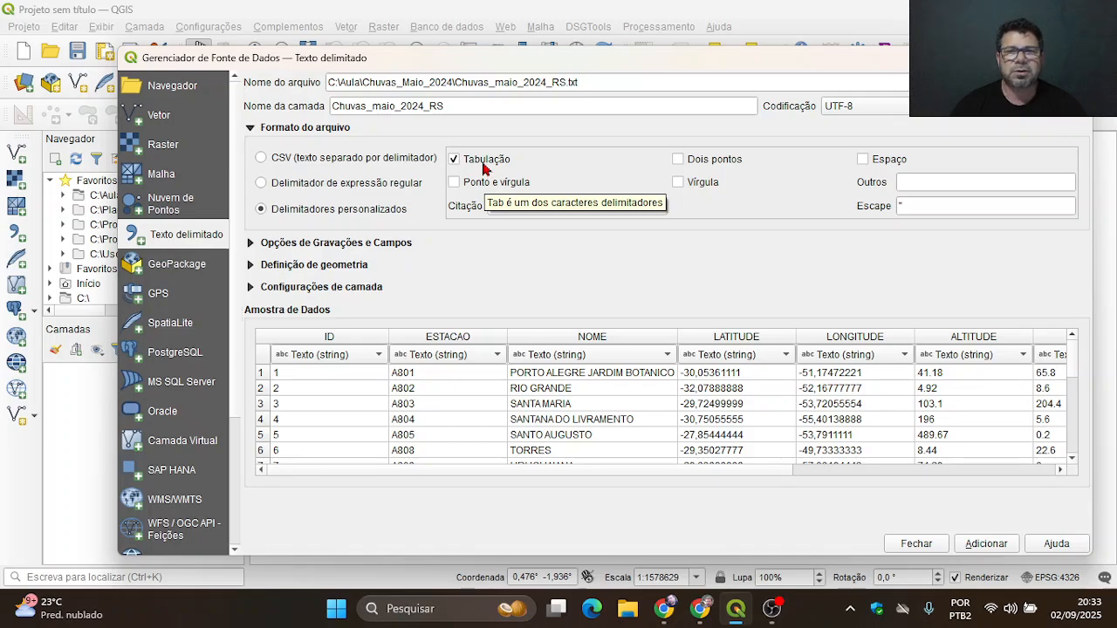
drag(580, 82, 569, 82)
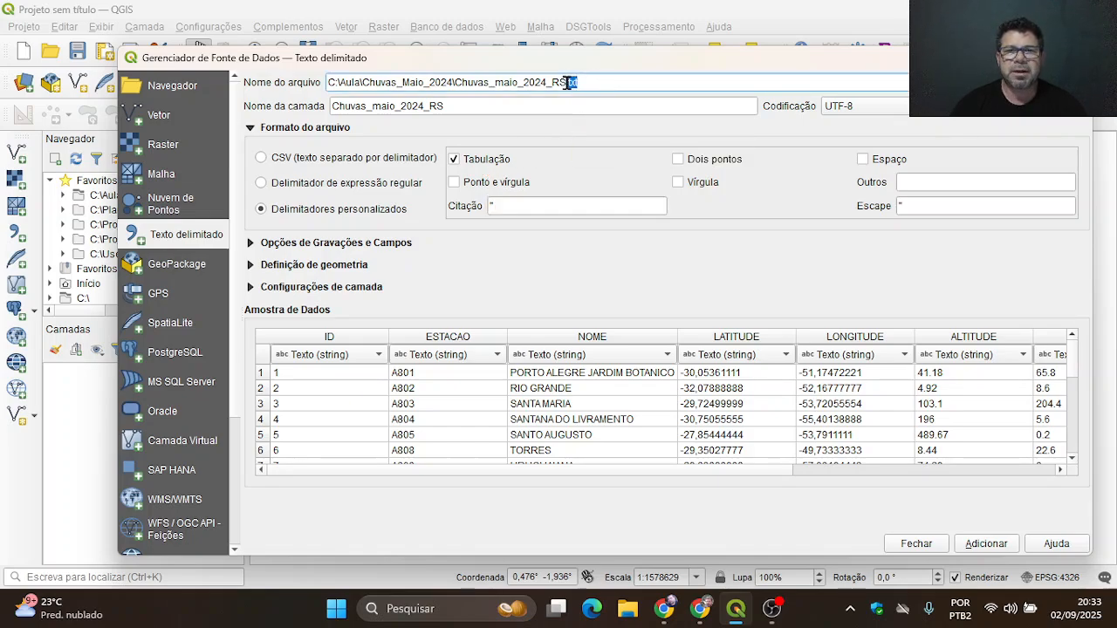
click(597, 288)
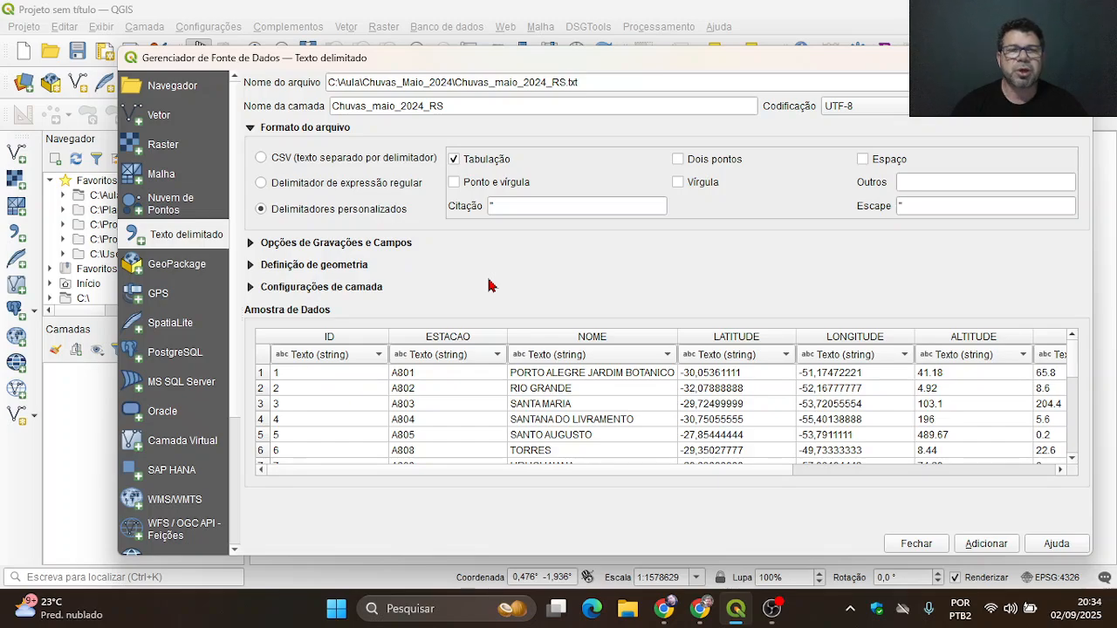
click(251, 131)
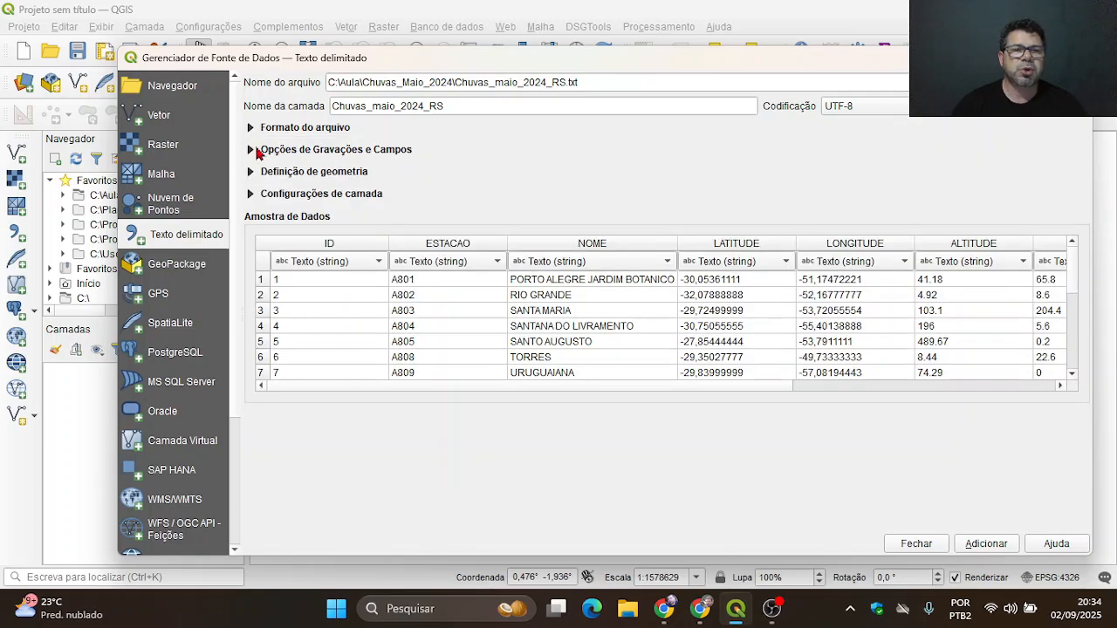
Step: Review the record and field options, checking the decimal separator setting against the coordinate and daily rainfall columns in the sample data
click(250, 151)
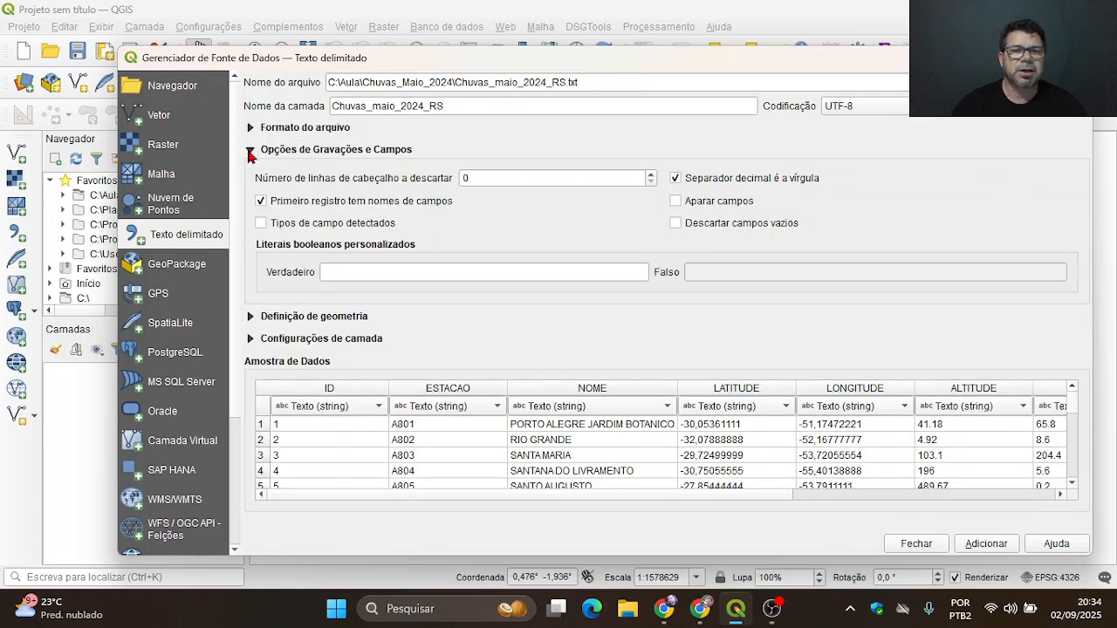
click(676, 179)
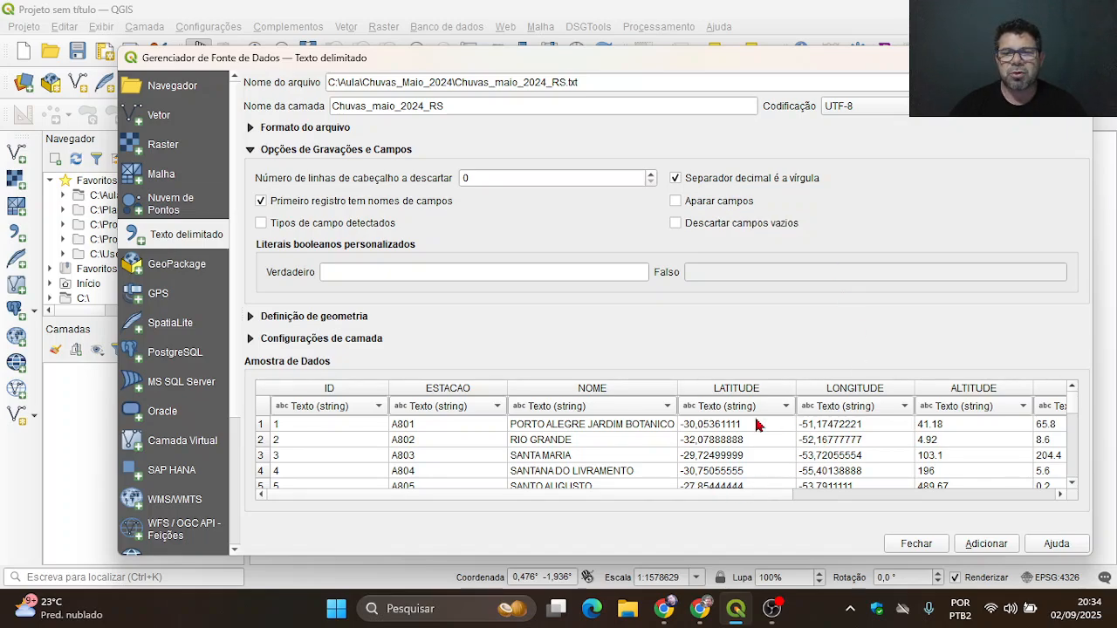
drag(756, 495, 906, 495)
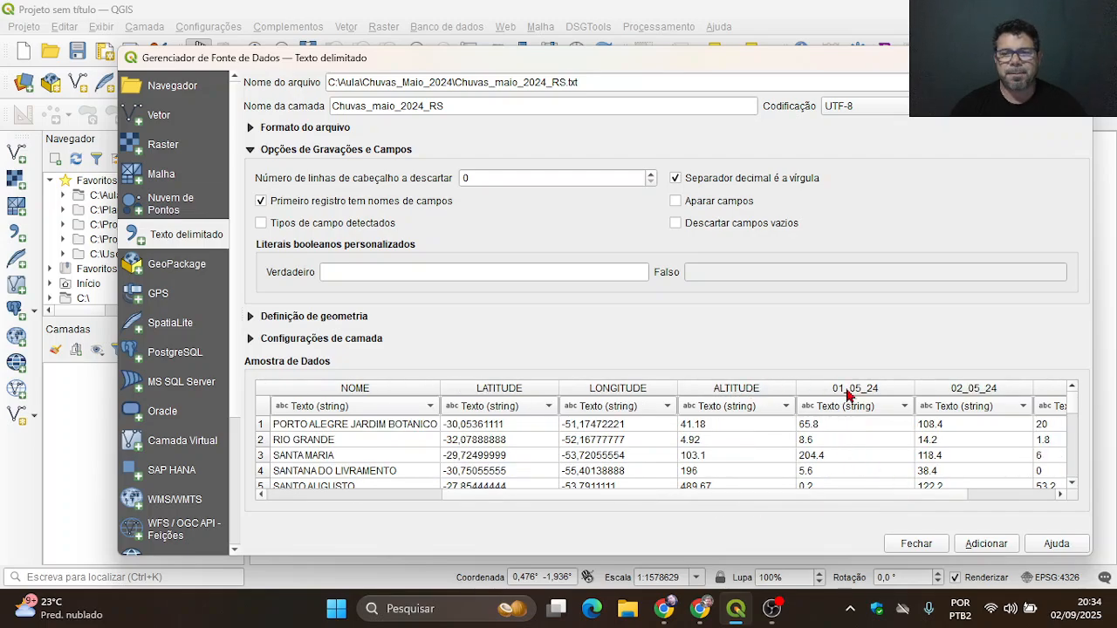
drag(945, 496, 1031, 493)
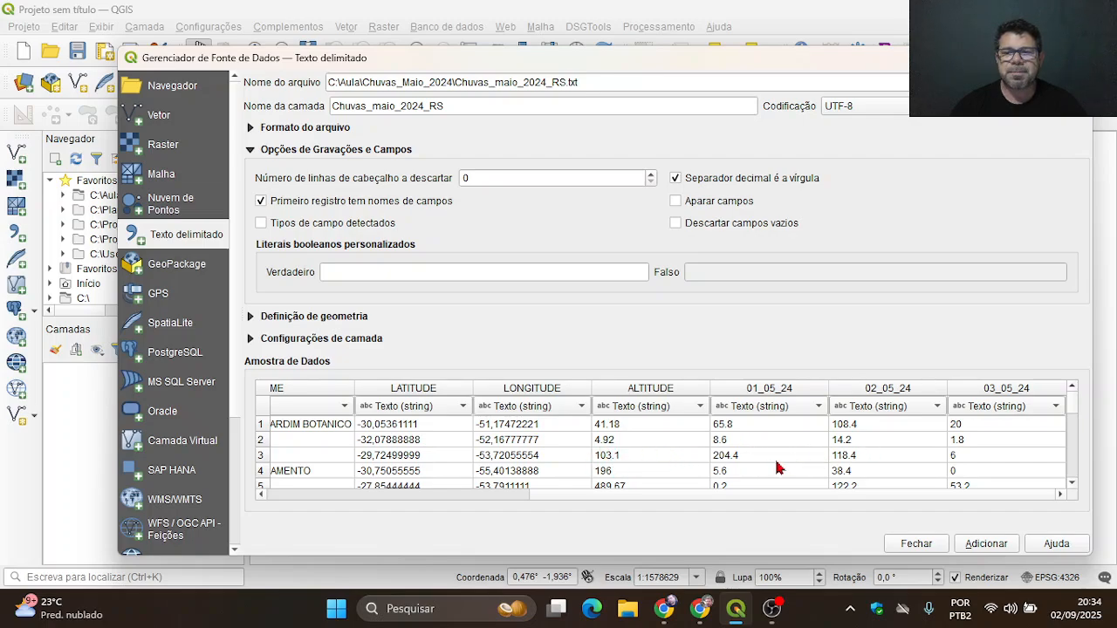
click(251, 150)
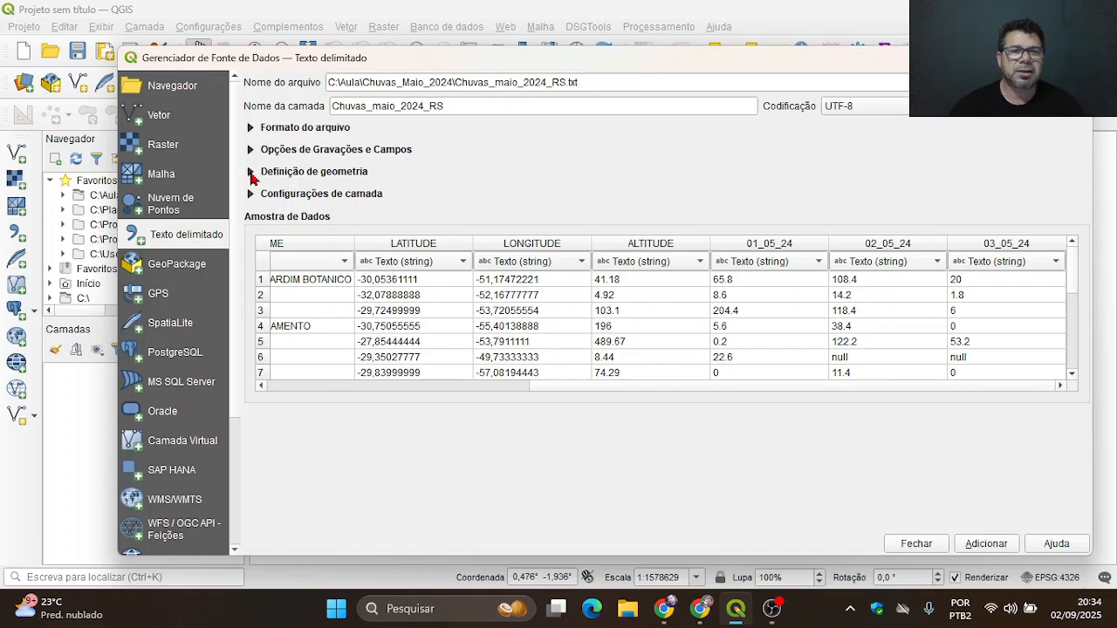
Step: Examine the geometry definition's X and Y fields and coordinate system, and the field types of the sample data columns
click(250, 173)
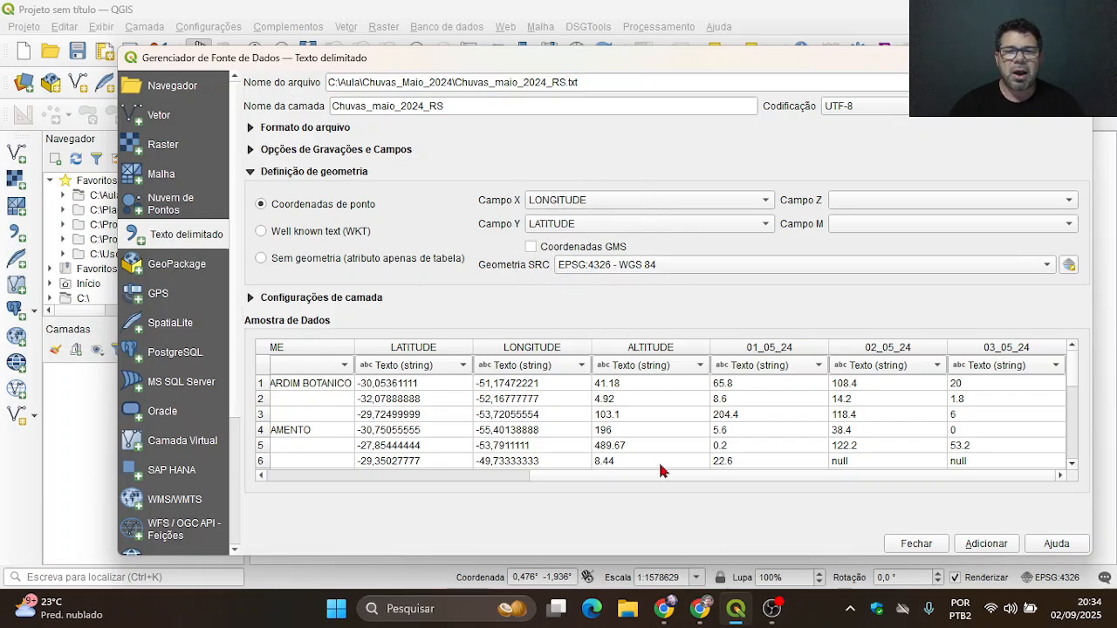
drag(655, 479, 410, 478)
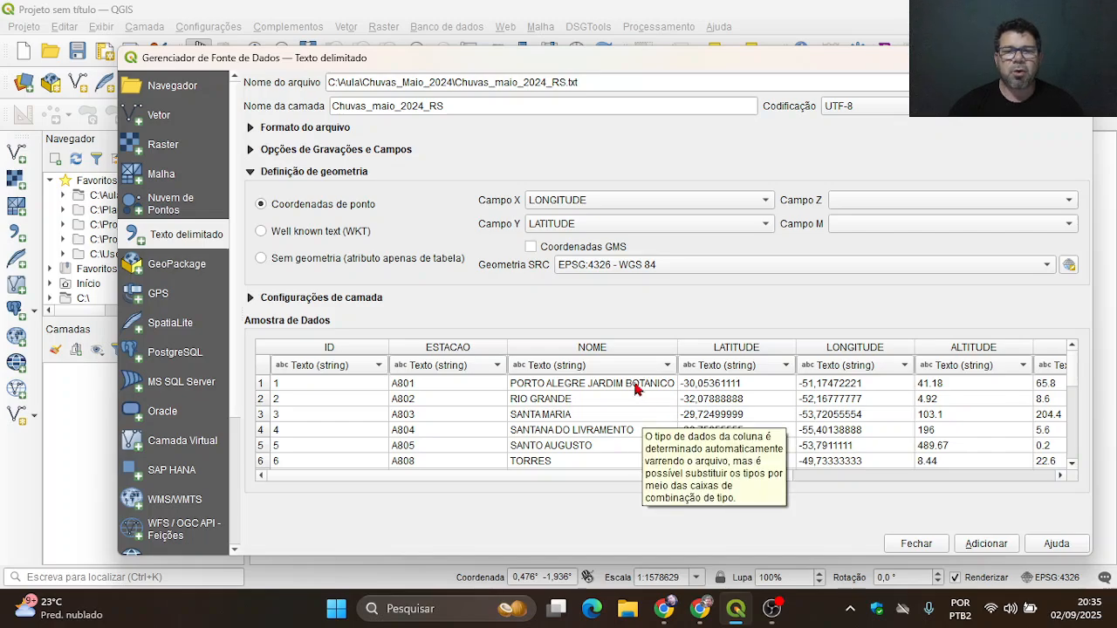
click(577, 369)
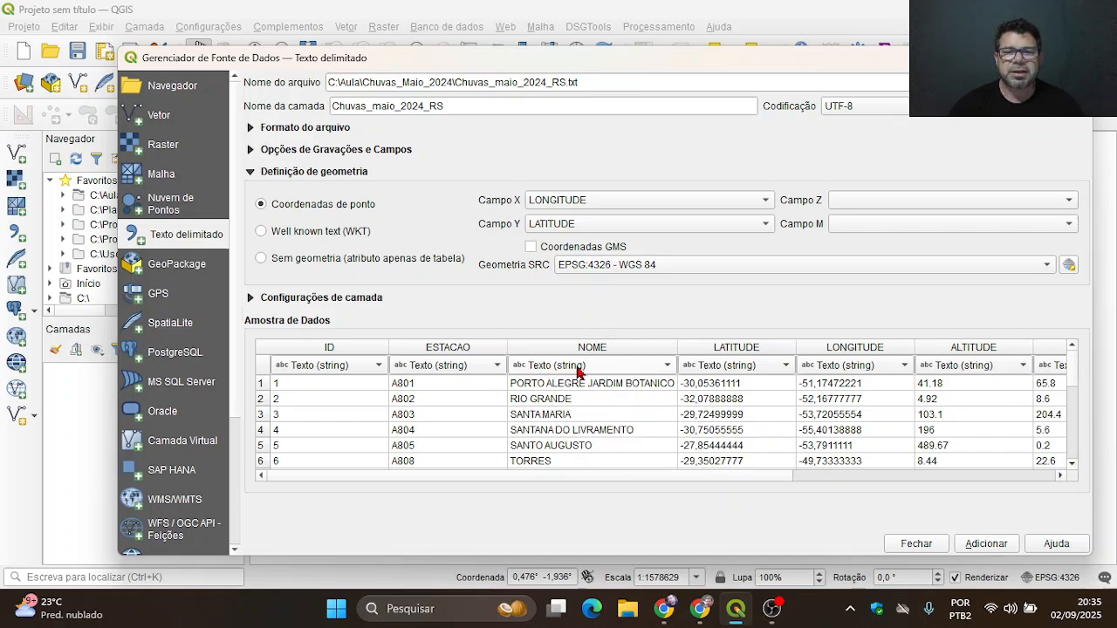
click(467, 367)
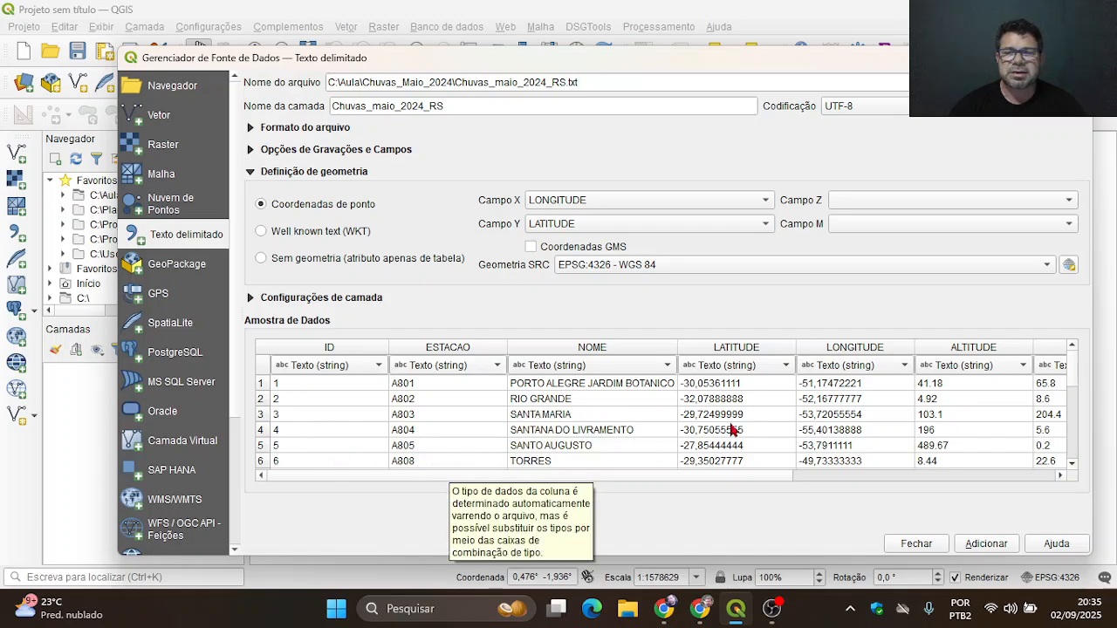
Step: Set the field types of the LATITUDE, LONGITUDE and ALTITUDE columns in the sample data to Decimal (double)
click(765, 370)
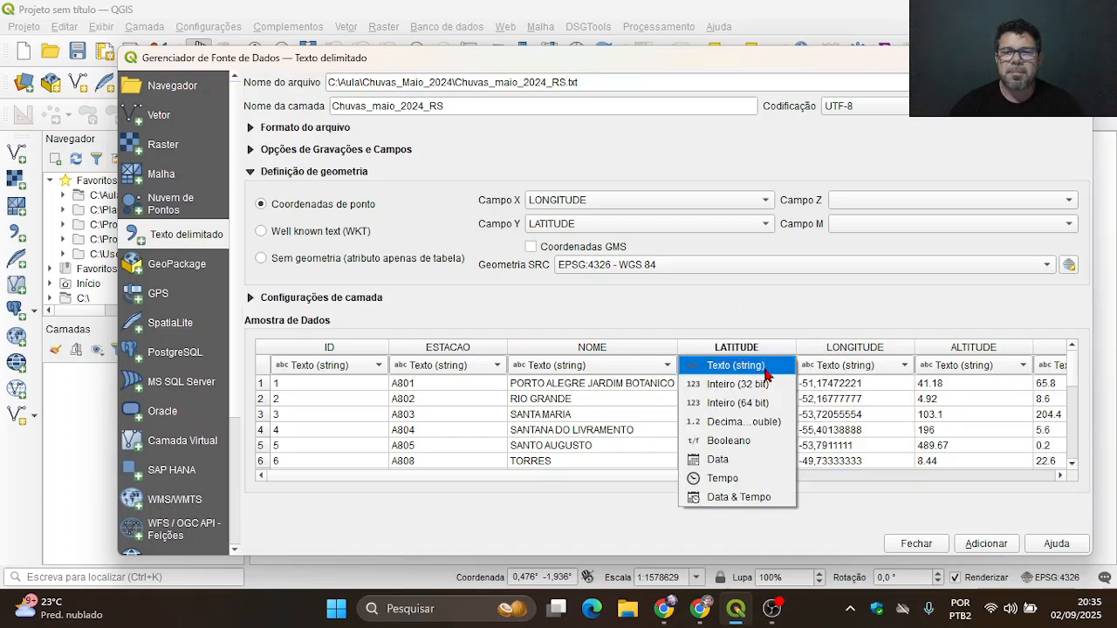
click(731, 428)
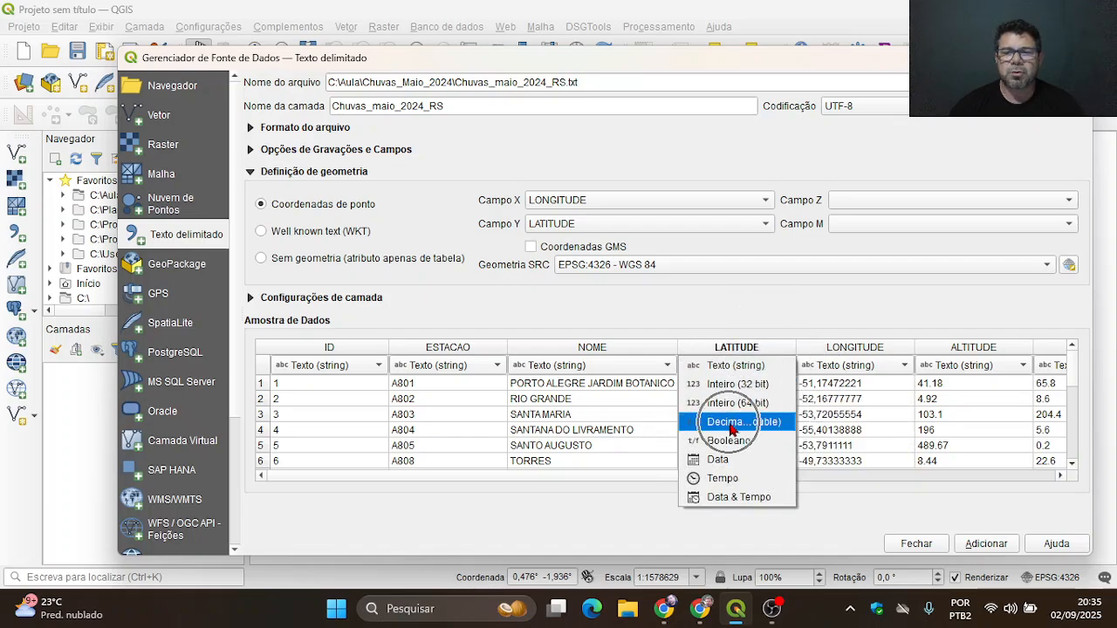
click(845, 371)
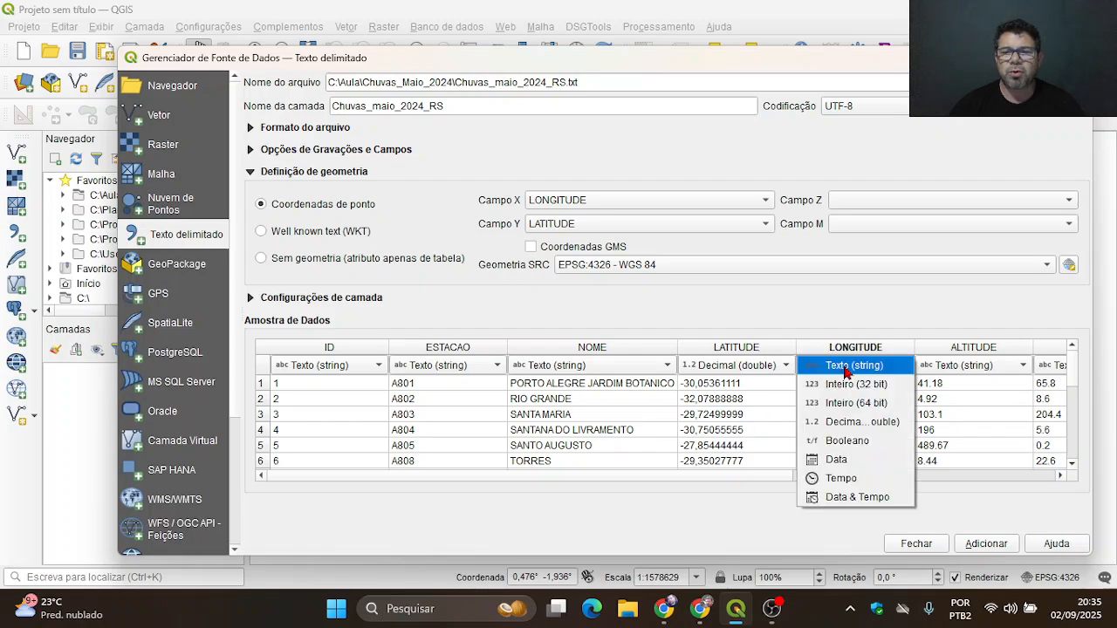
click(847, 426)
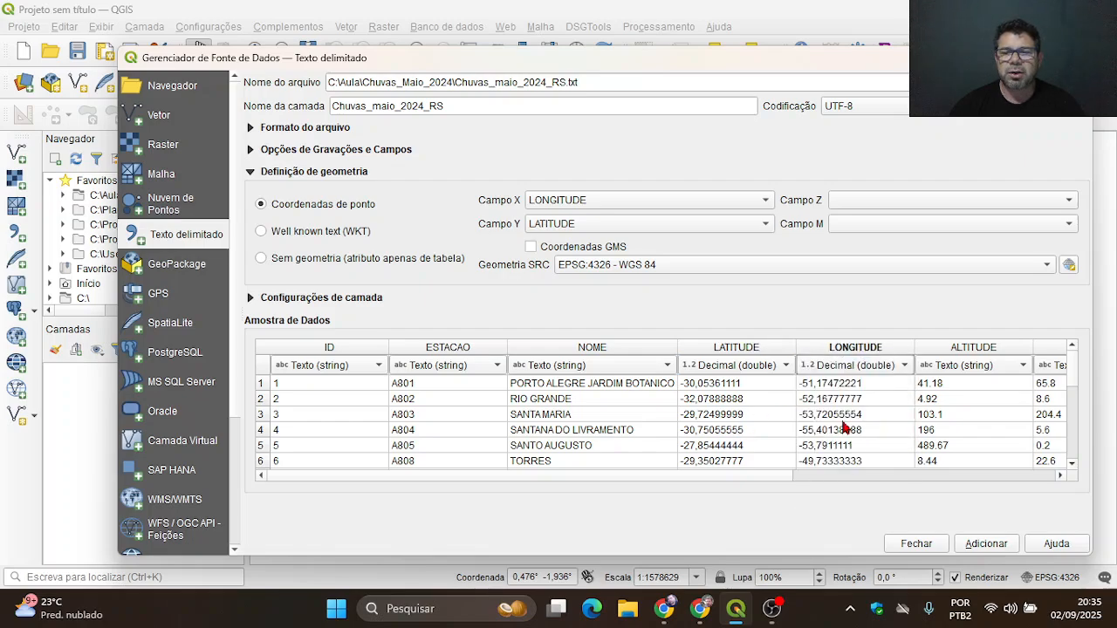
click(953, 366)
click(951, 422)
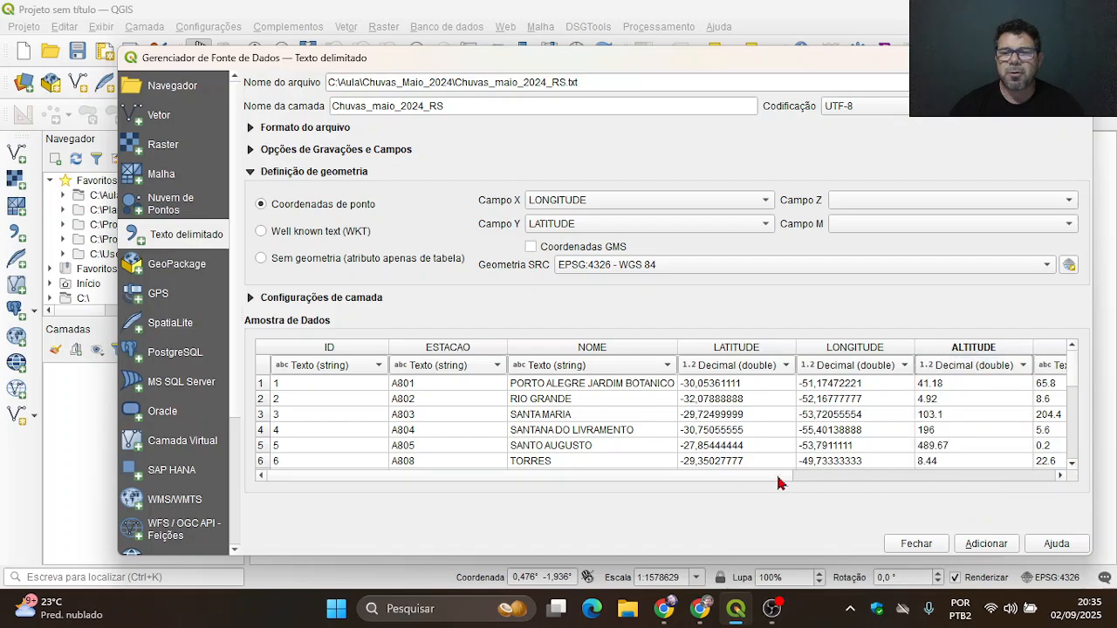
Step: Set the field types of the daily rainfall columns 01_05_24, 02_05_24 and 03_05_24 to Decimal (double)
drag(791, 477, 964, 478)
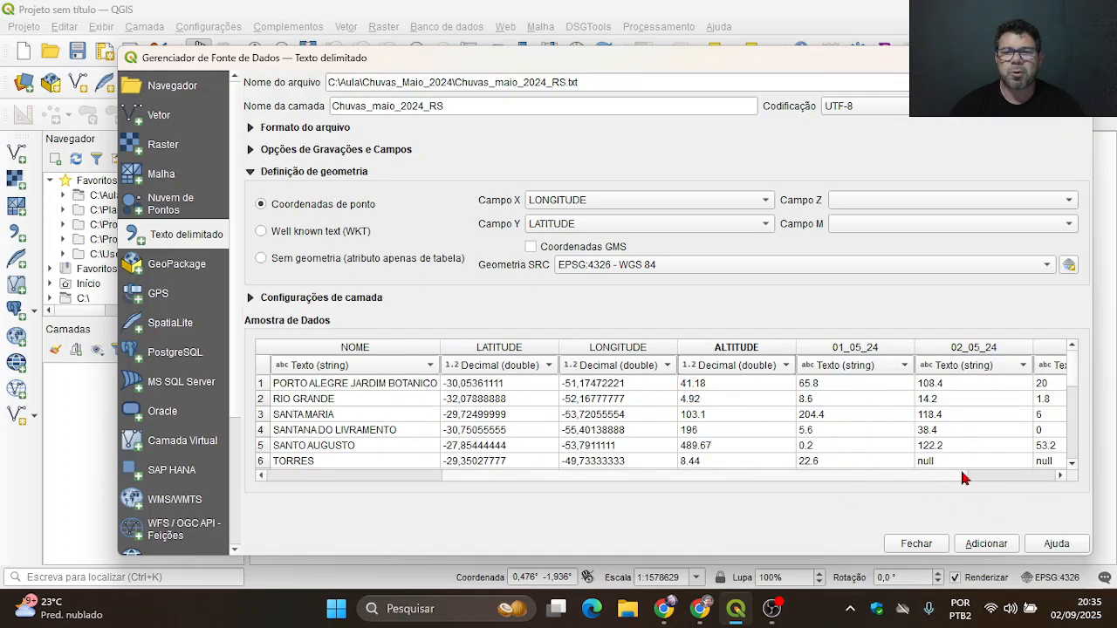
click(838, 367)
click(839, 423)
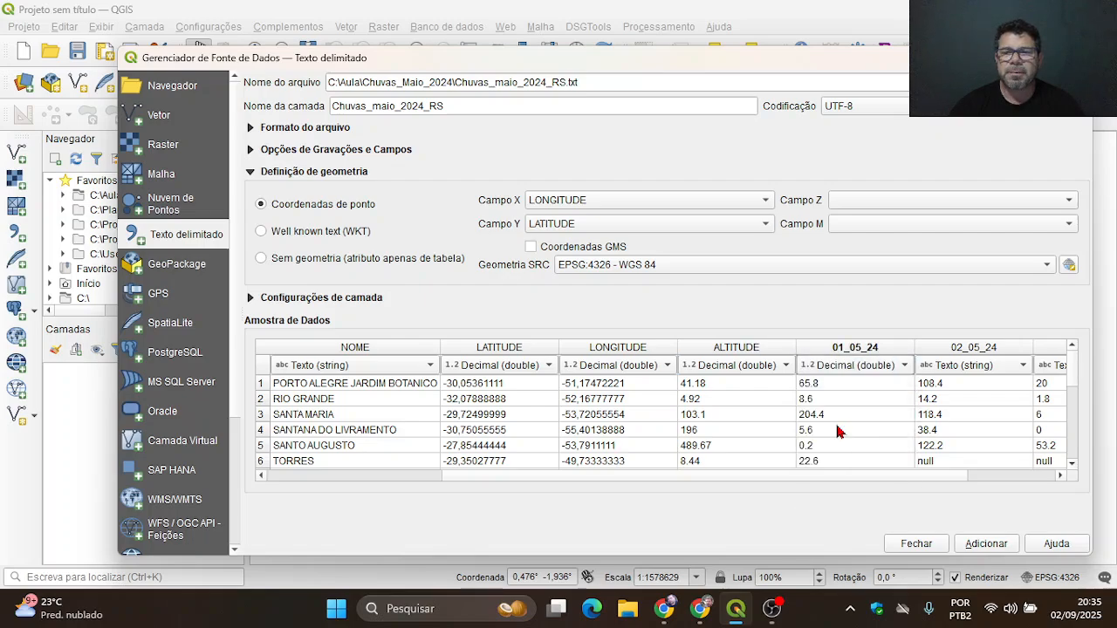
click(967, 368)
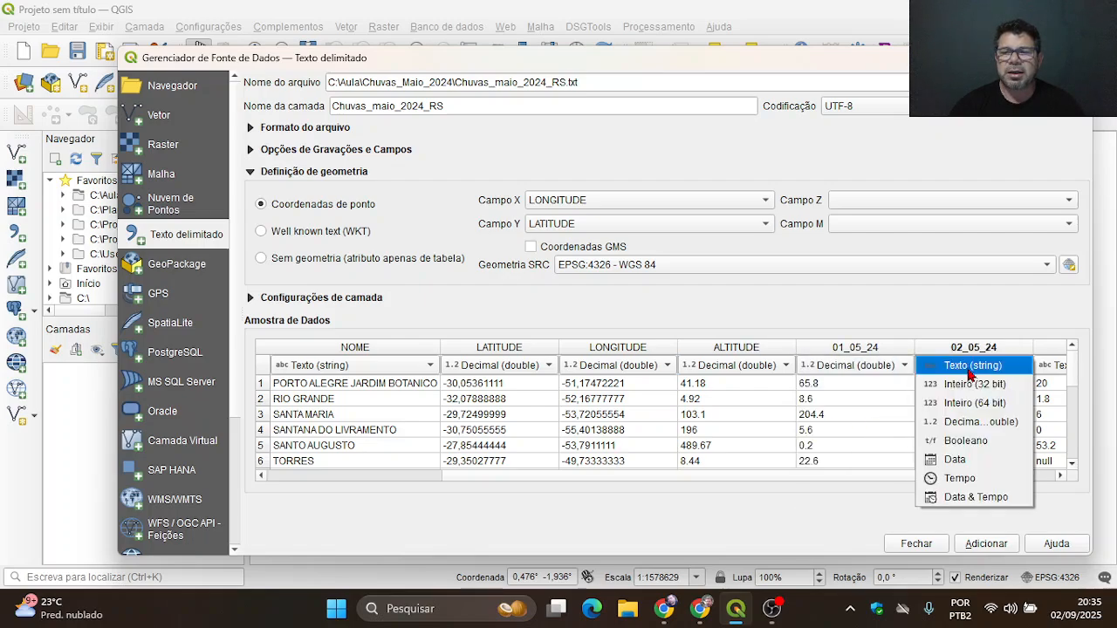
click(960, 424)
scroll(999, 471, right, 2)
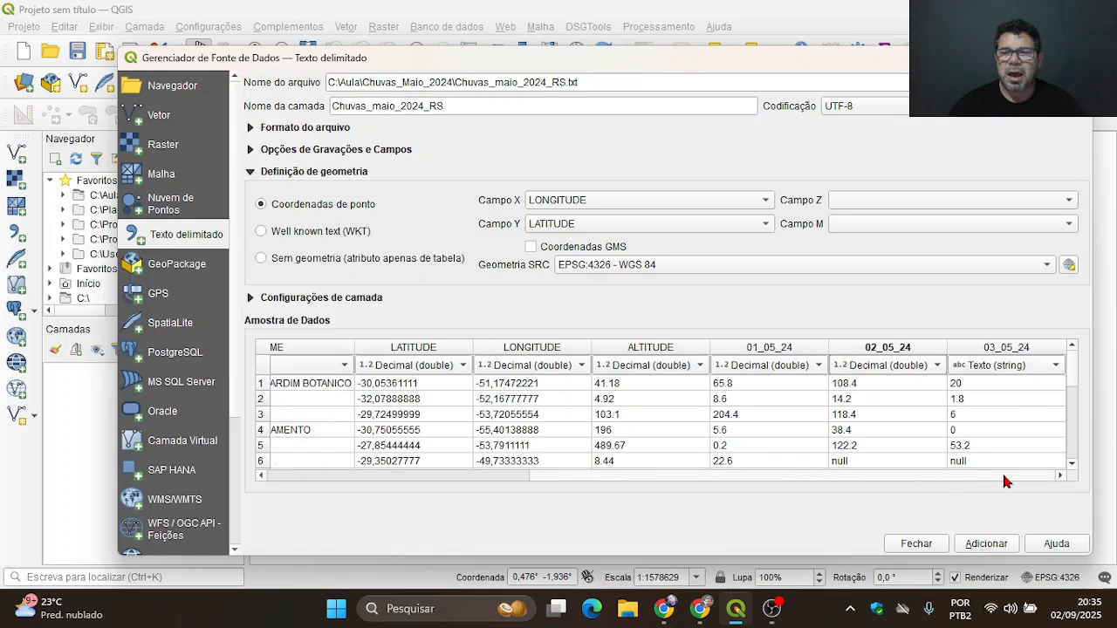
click(1001, 371)
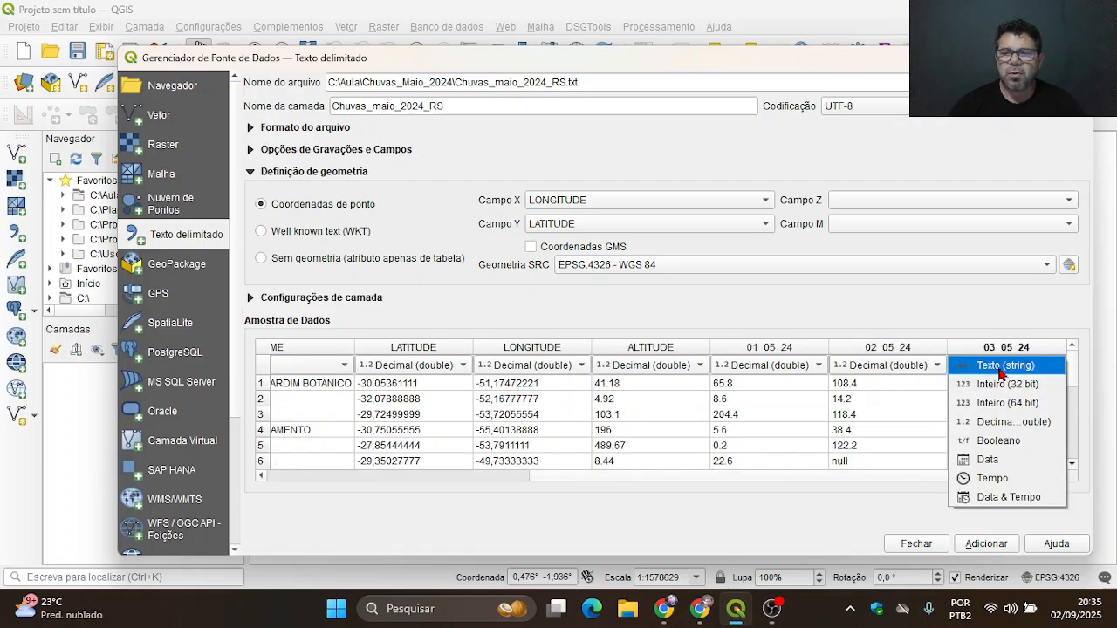
click(985, 426)
drag(933, 477, 558, 480)
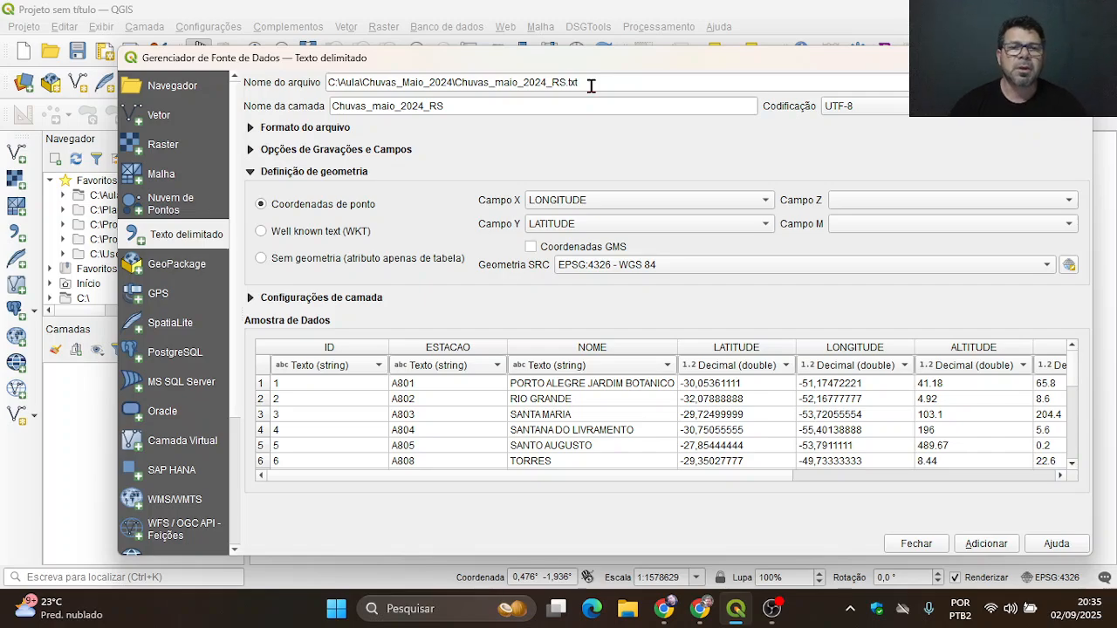
Step: Recheck the delimiter in the file format settings and the decimal separator in the record and field options
click(250, 127)
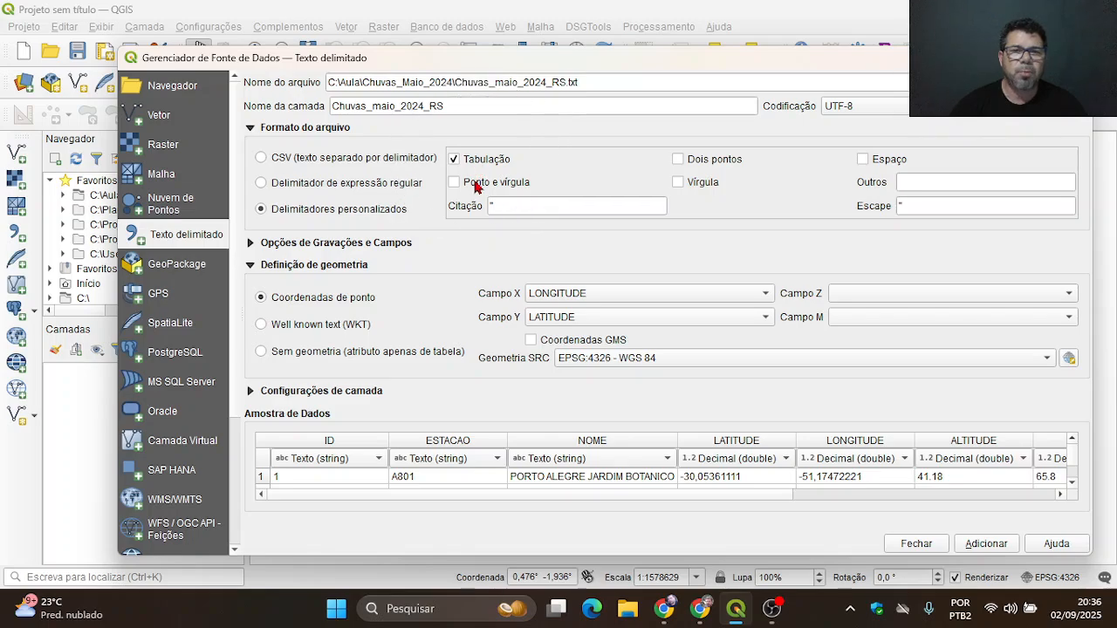
click(251, 130)
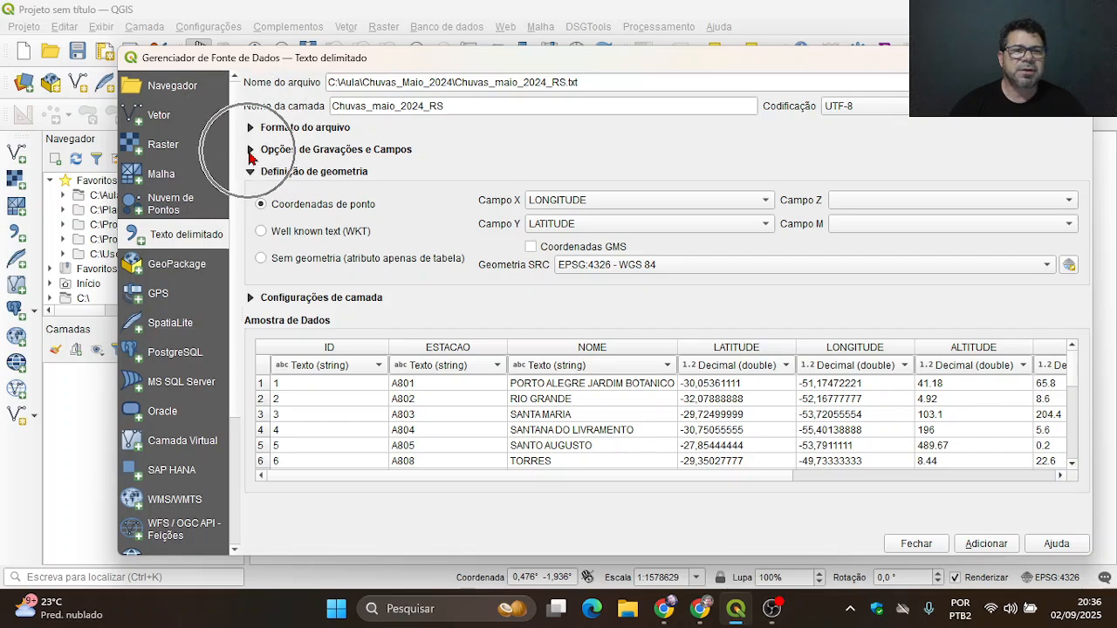
click(251, 151)
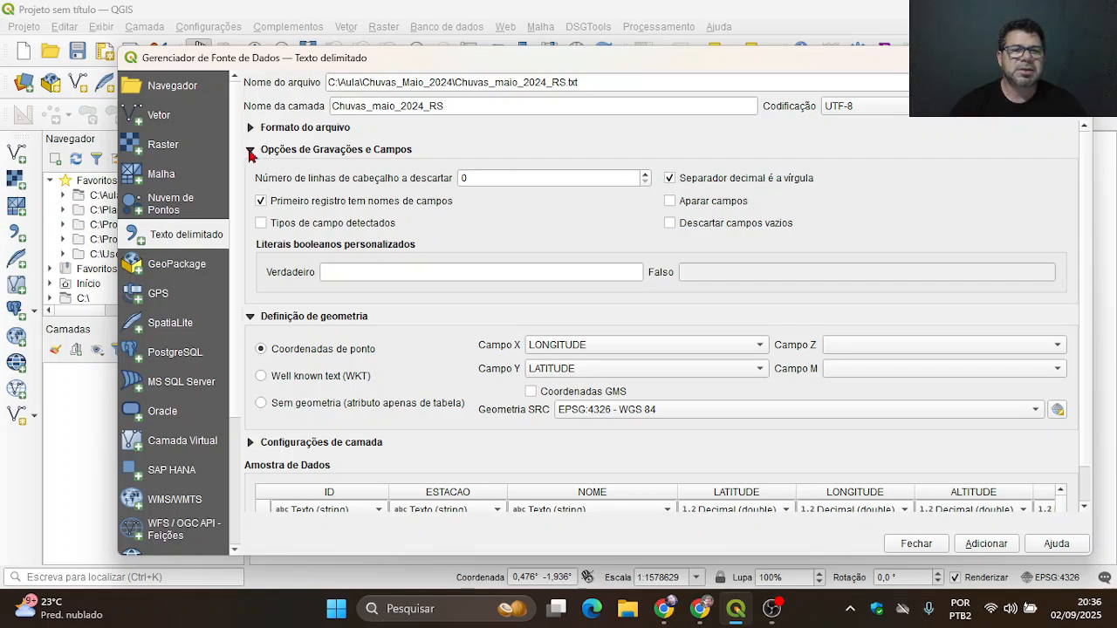
click(251, 151)
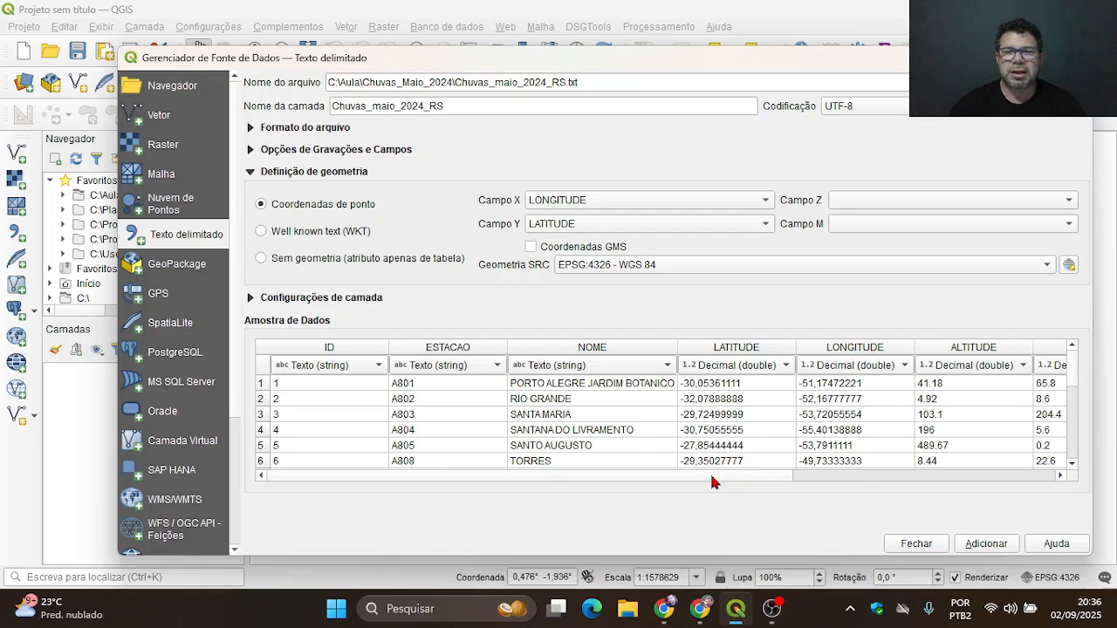
Step: Examine the latitude and longitude values of the first four stations against the coordinate system chosen for the geometry
click(862, 387)
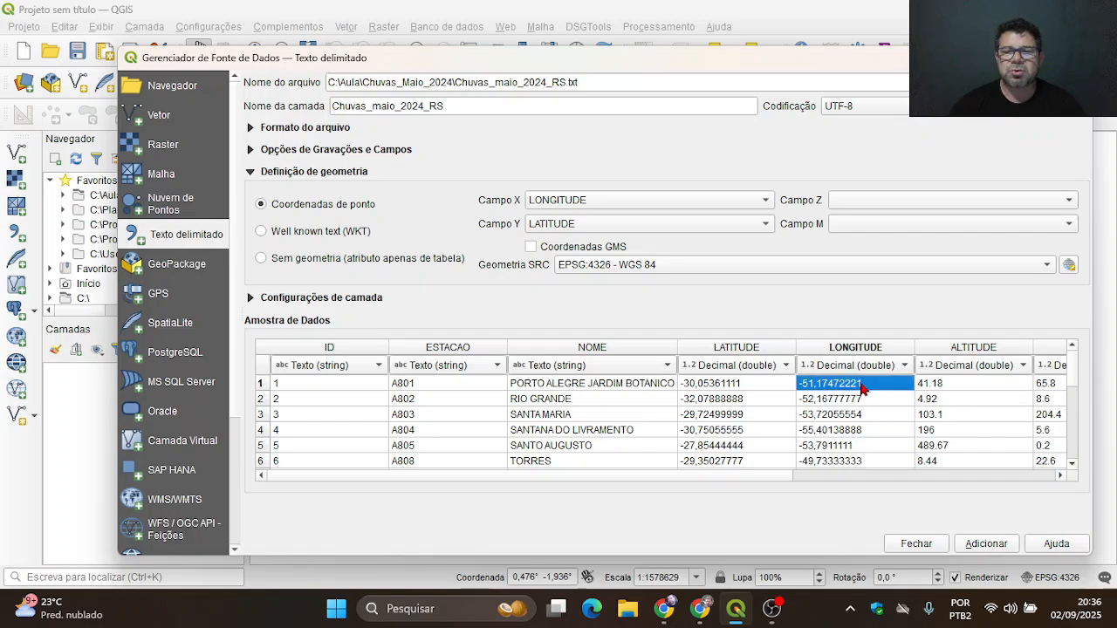
click(730, 385)
click(714, 401)
click(845, 401)
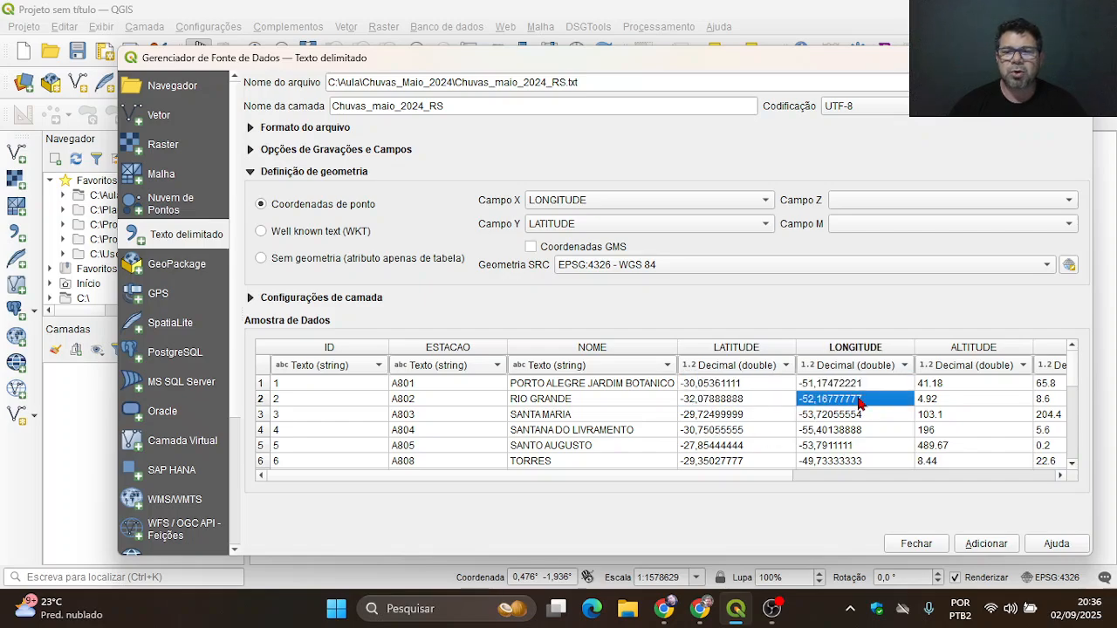
click(741, 415)
click(823, 419)
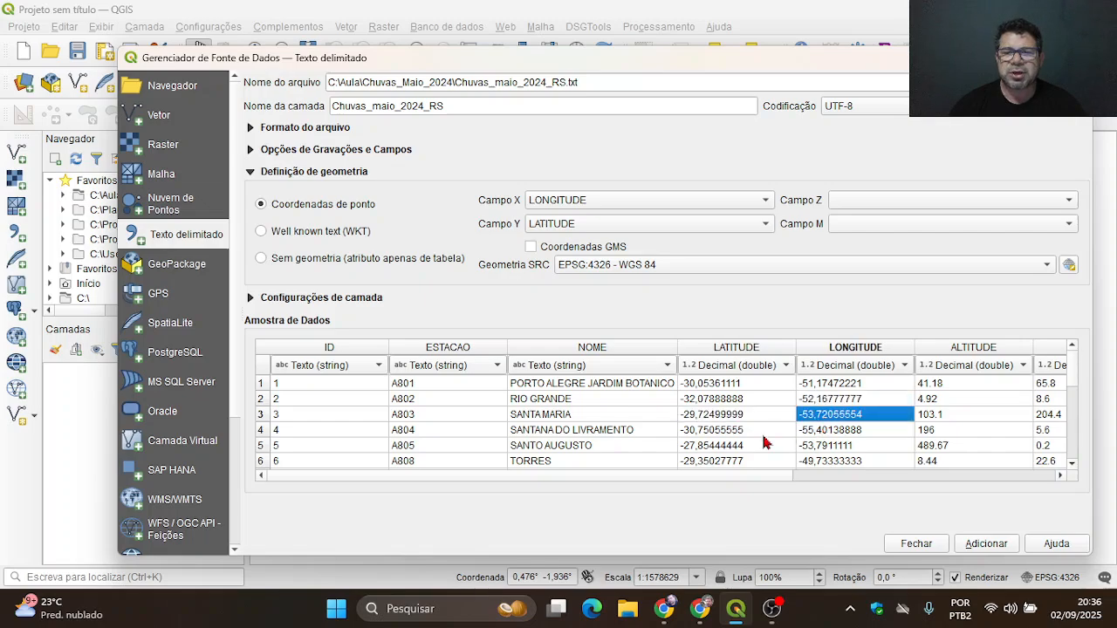
click(724, 431)
click(829, 435)
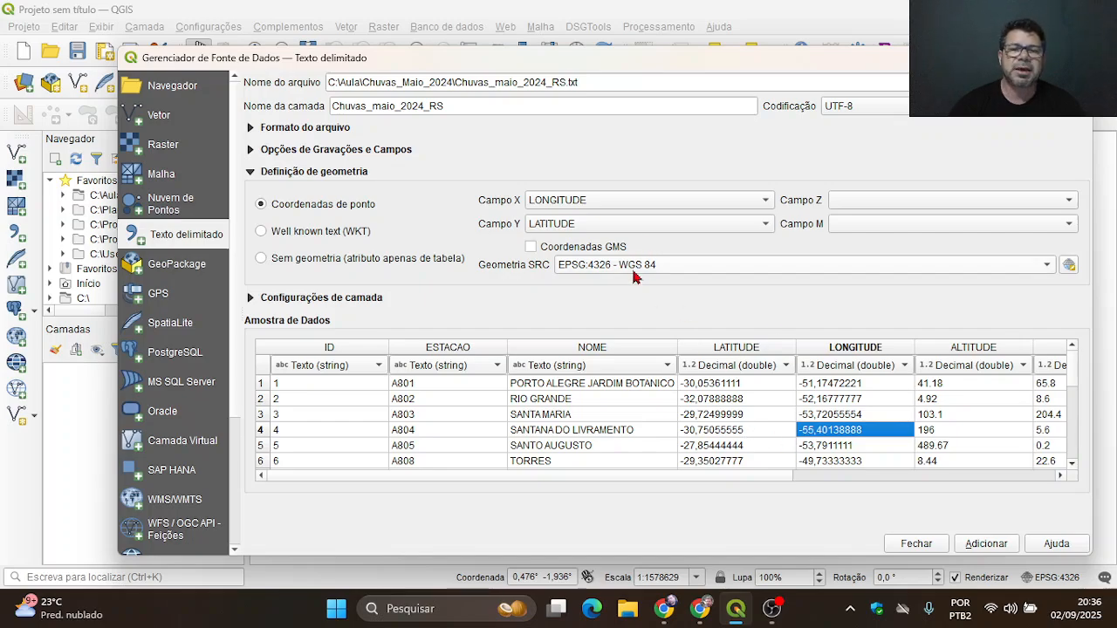
key(ctrl)
key(ctrl)
key(ctrl)
key(ctrl)
key(ctrl)
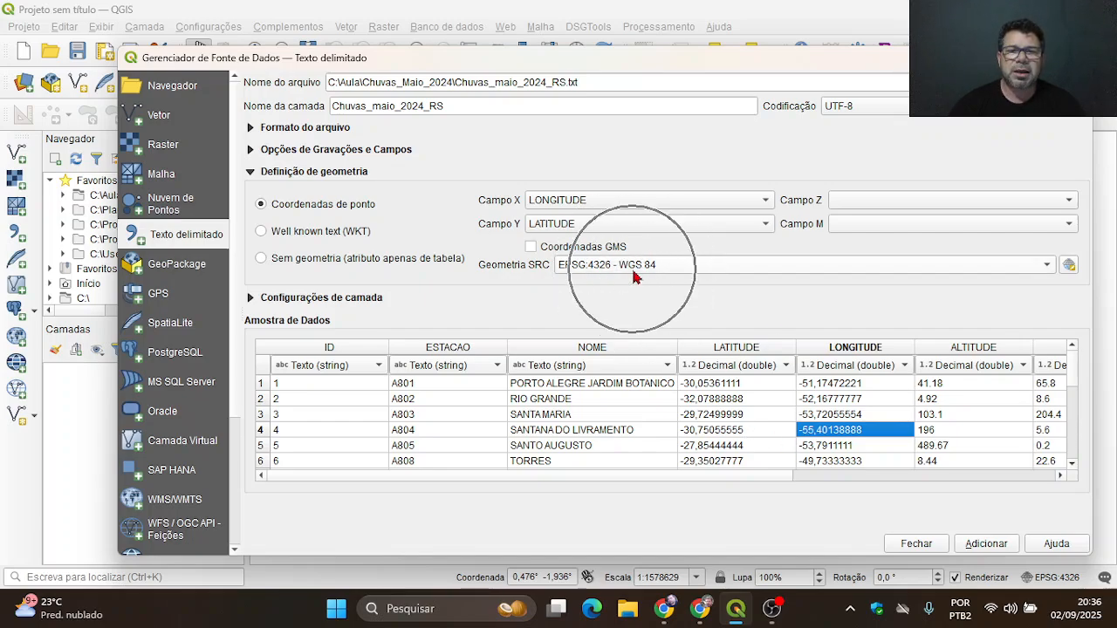
key(ctrl)
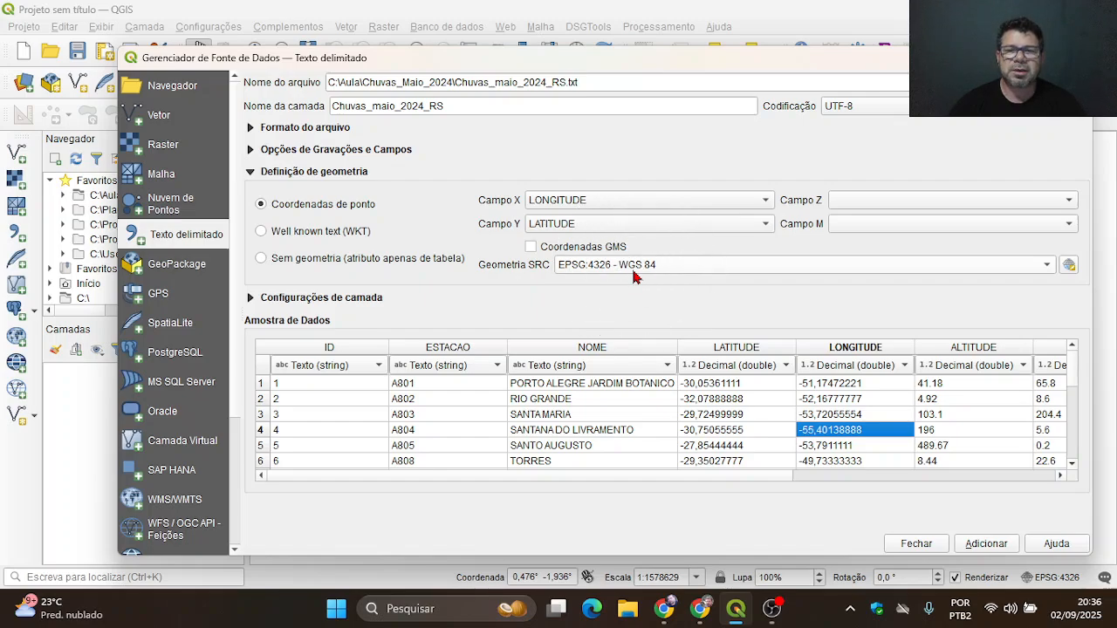
key(ctrl)
key(ctrl)
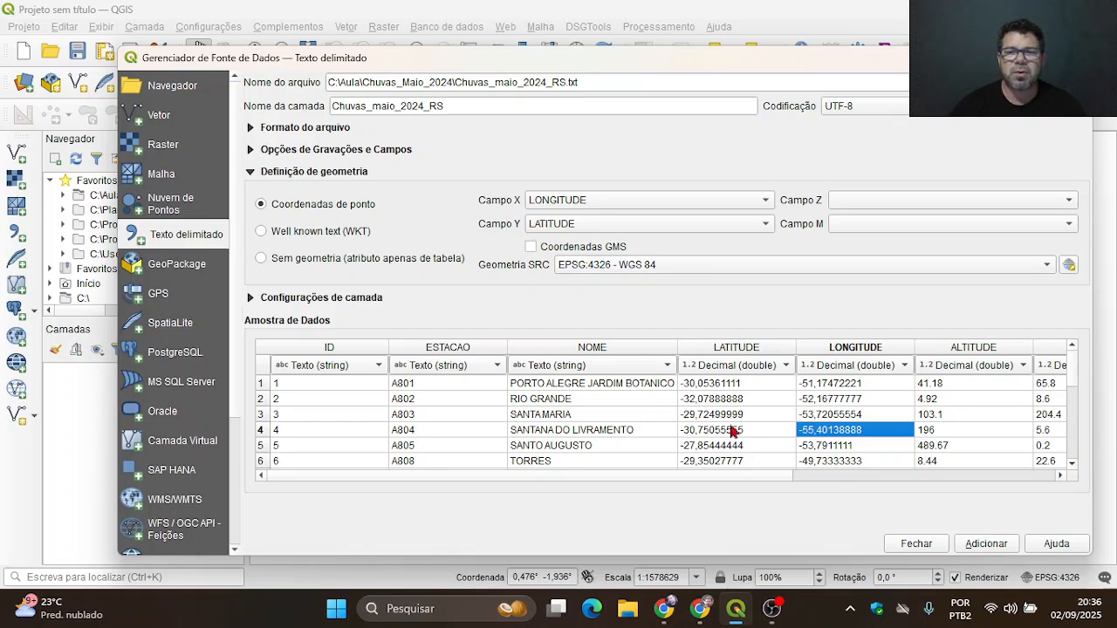
Step: Add the configured delimited text file to the map as a point layer and close the data source manager
click(986, 545)
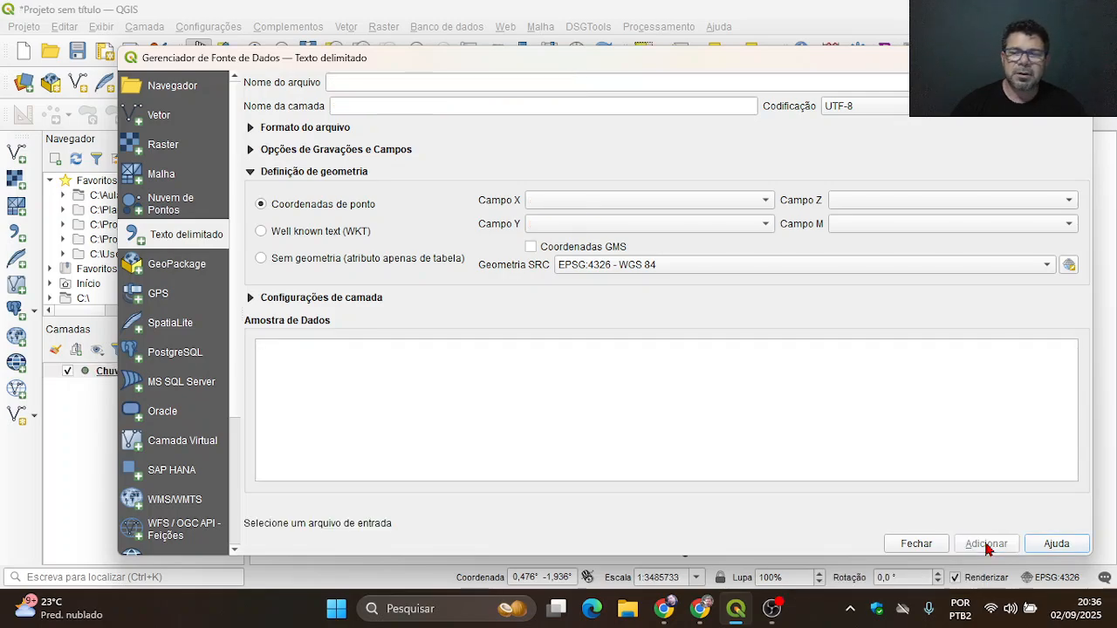
click(916, 544)
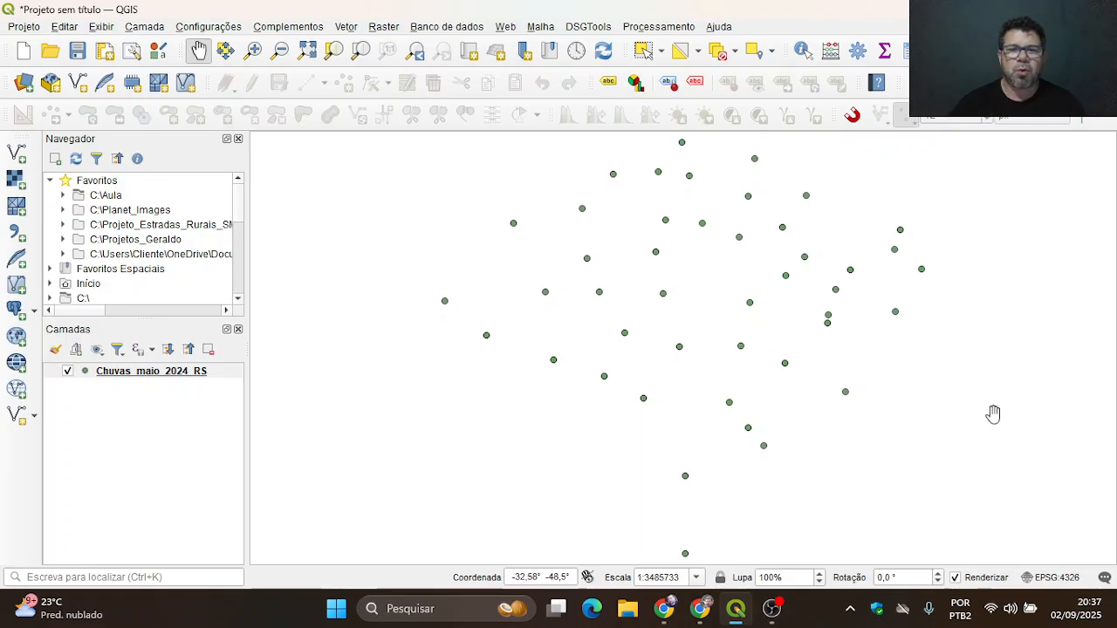
Step: Inspect the attribute table of the Chuvas_maio_2024_RS layer, including its coordinate and daily rainfall fields, and close it
click(216, 377)
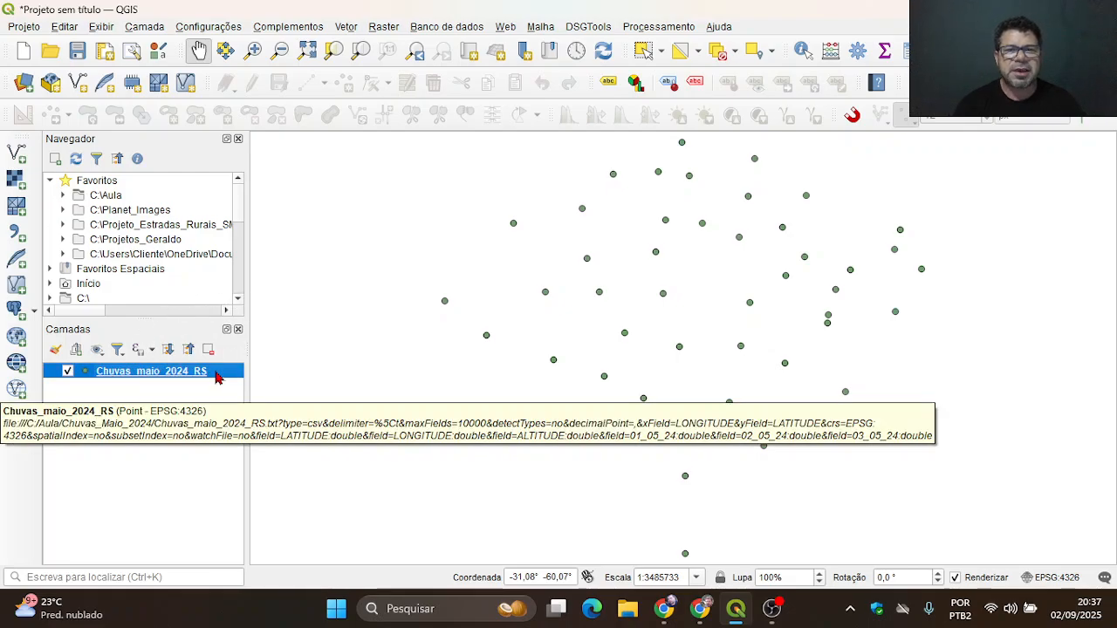
key(F6)
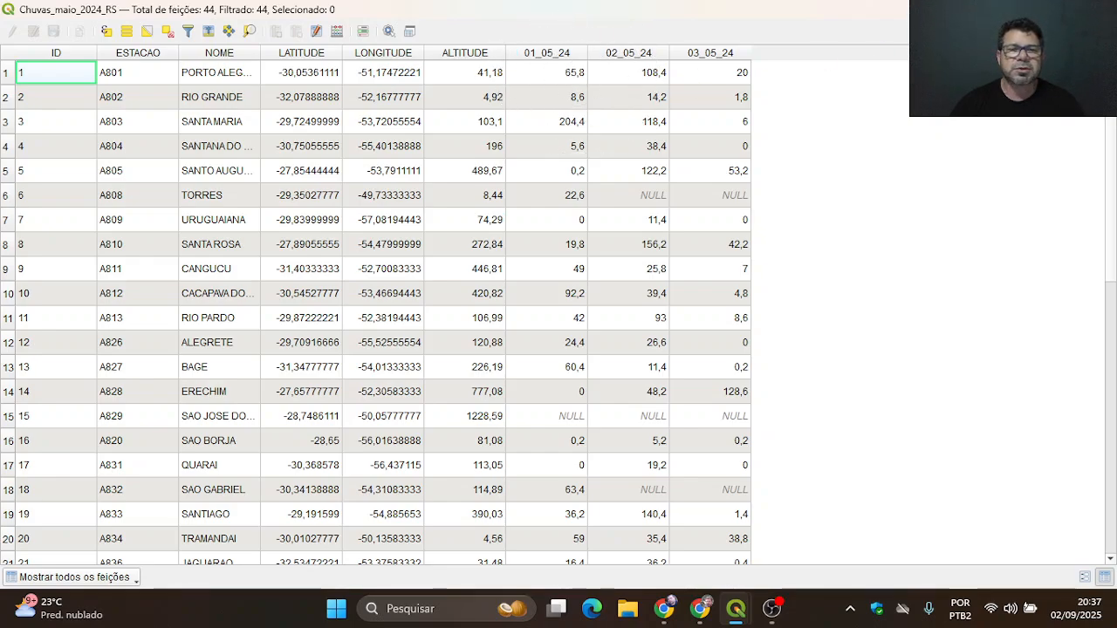
click(1098, 9)
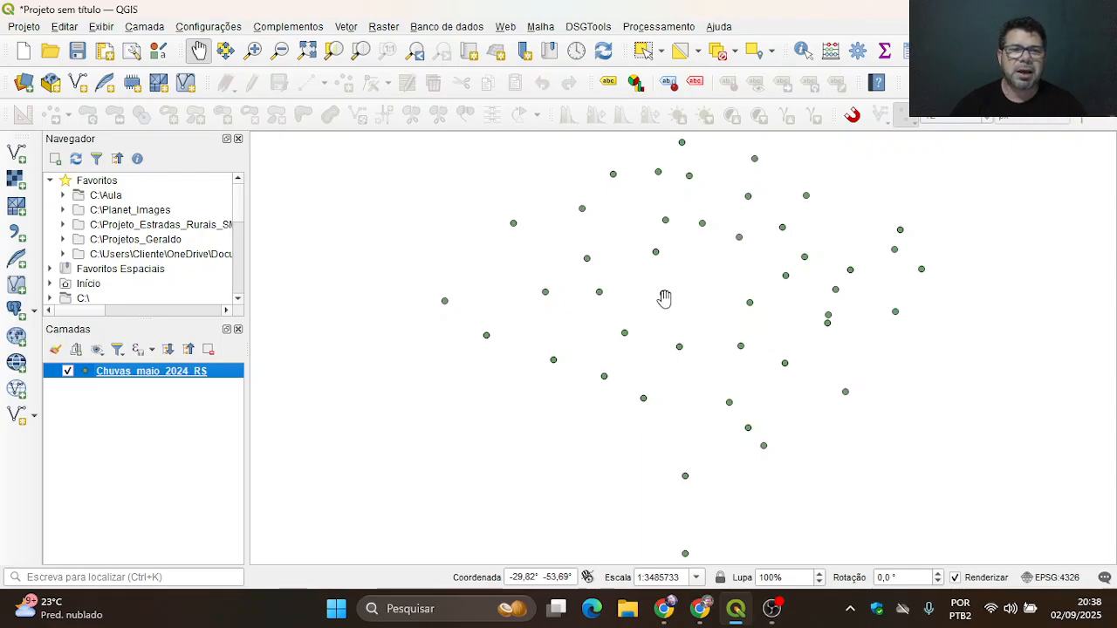
Step: Start exporting all features of the Chuvas_maio_2024_RS layer in Shapefile format
click(175, 374)
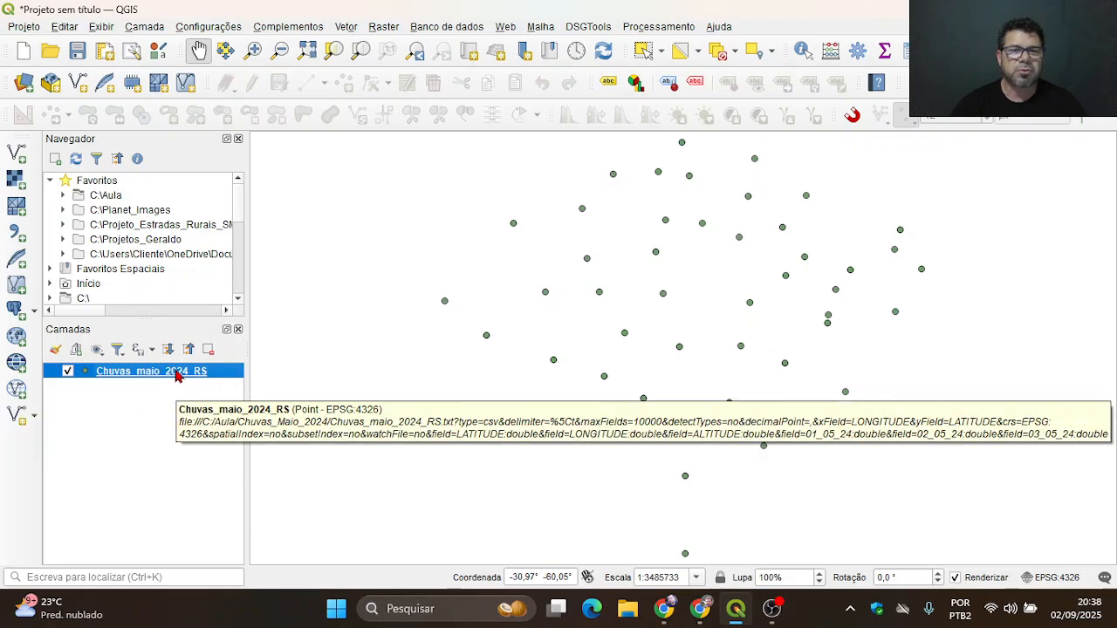
right_click(176, 373)
mouse_move(253, 314)
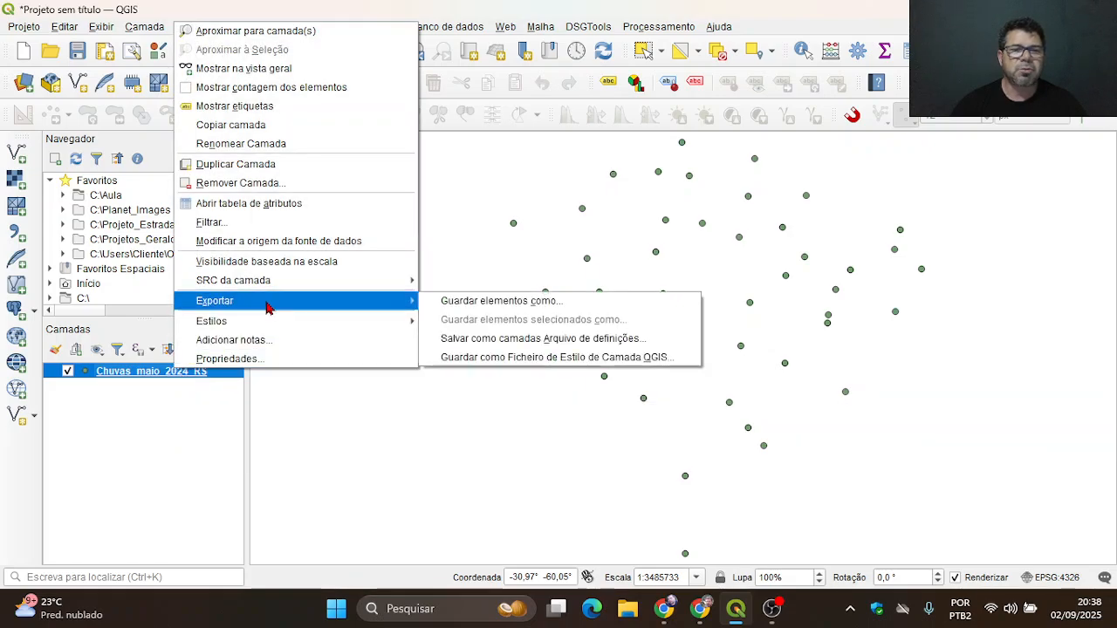
click(501, 302)
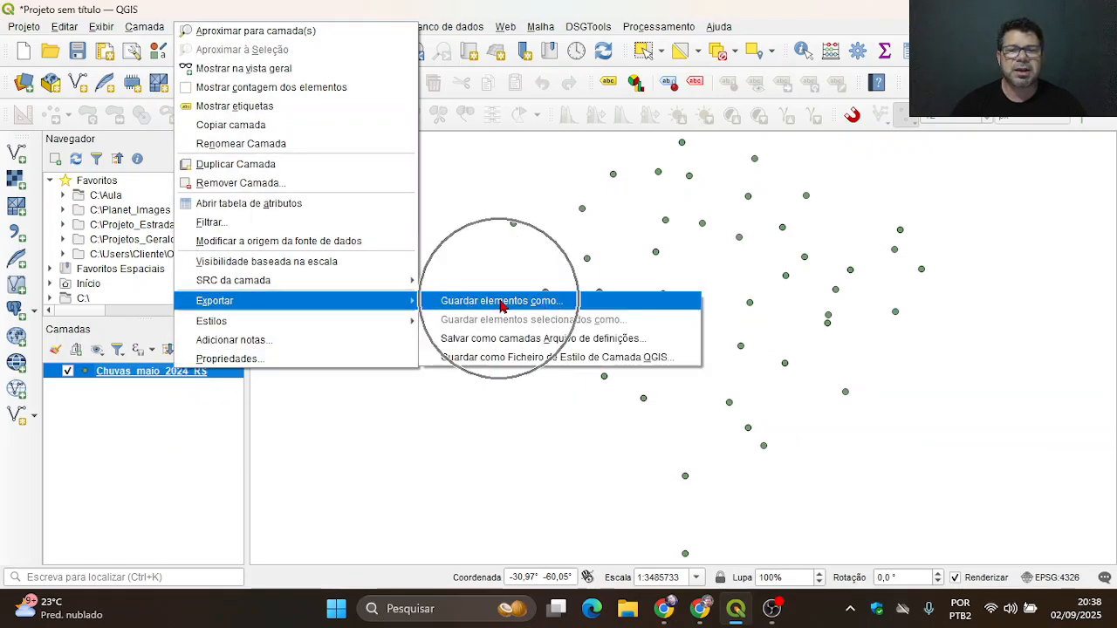
click(502, 303)
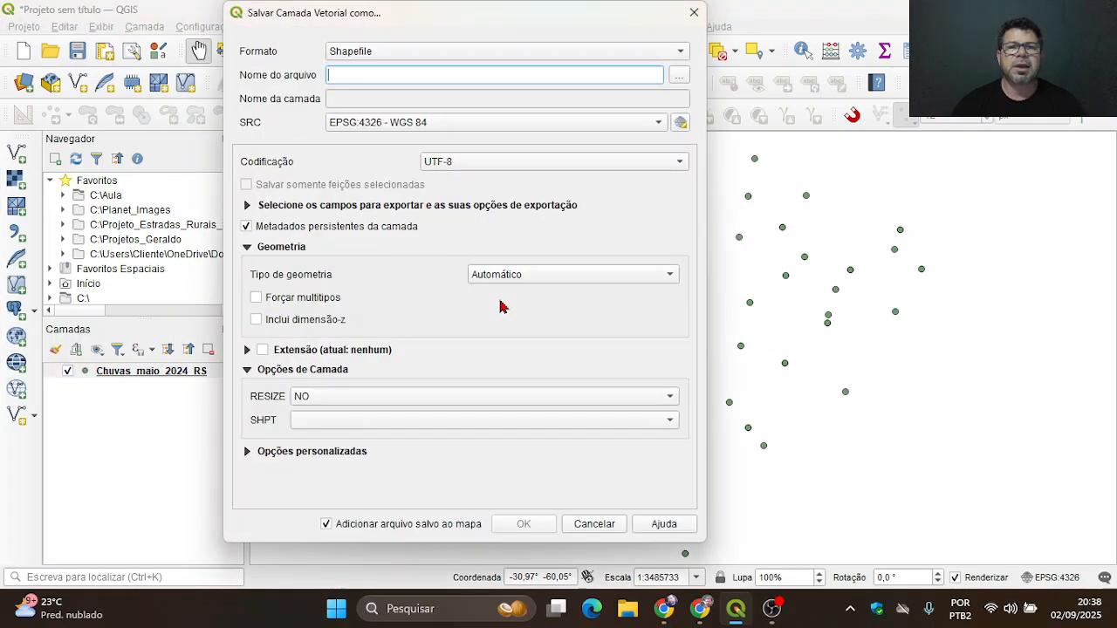
click(395, 54)
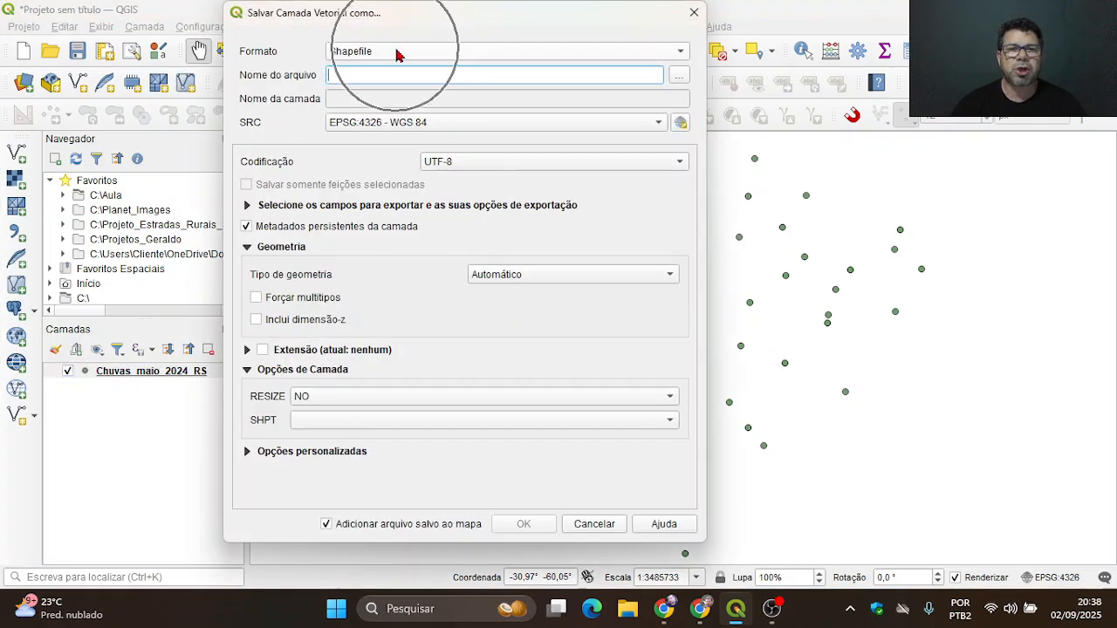
Step: Export the shapefile as Pluviometros_RS in the Chuvas_Maio_2024 folder, using EPSG:4326 - WGS 84 and adding it to the map
click(681, 78)
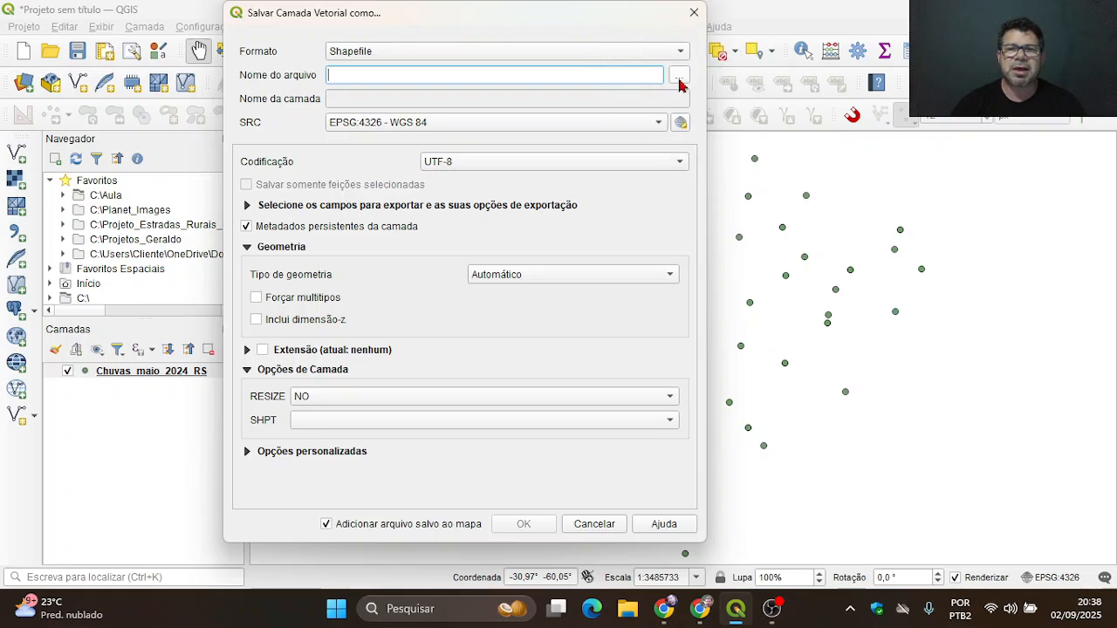
click(680, 79)
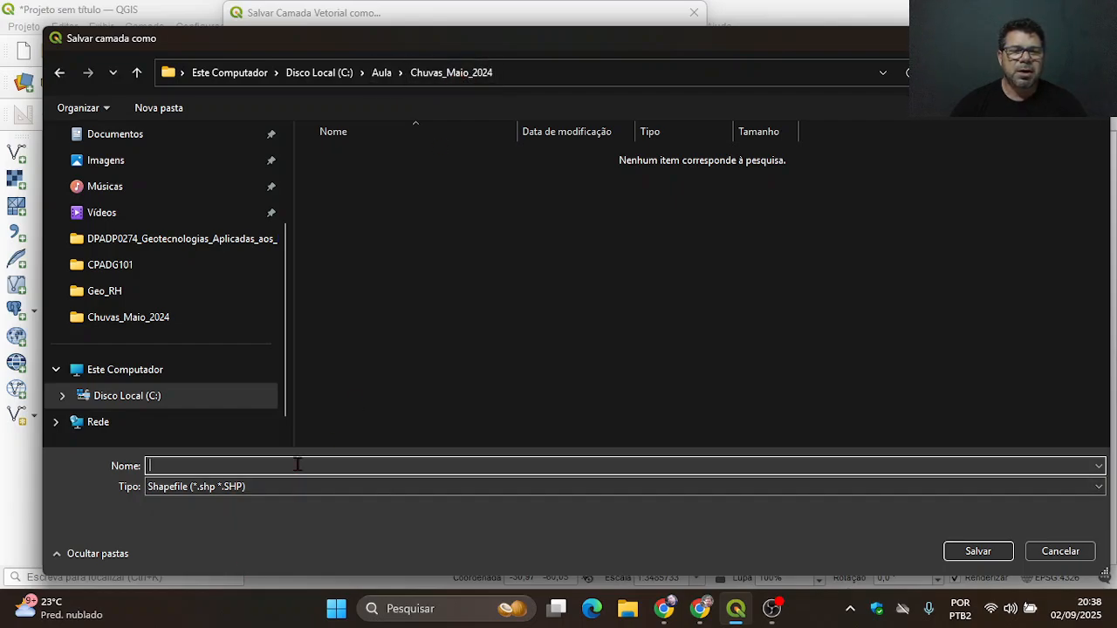
text(Pluviometros_RS)
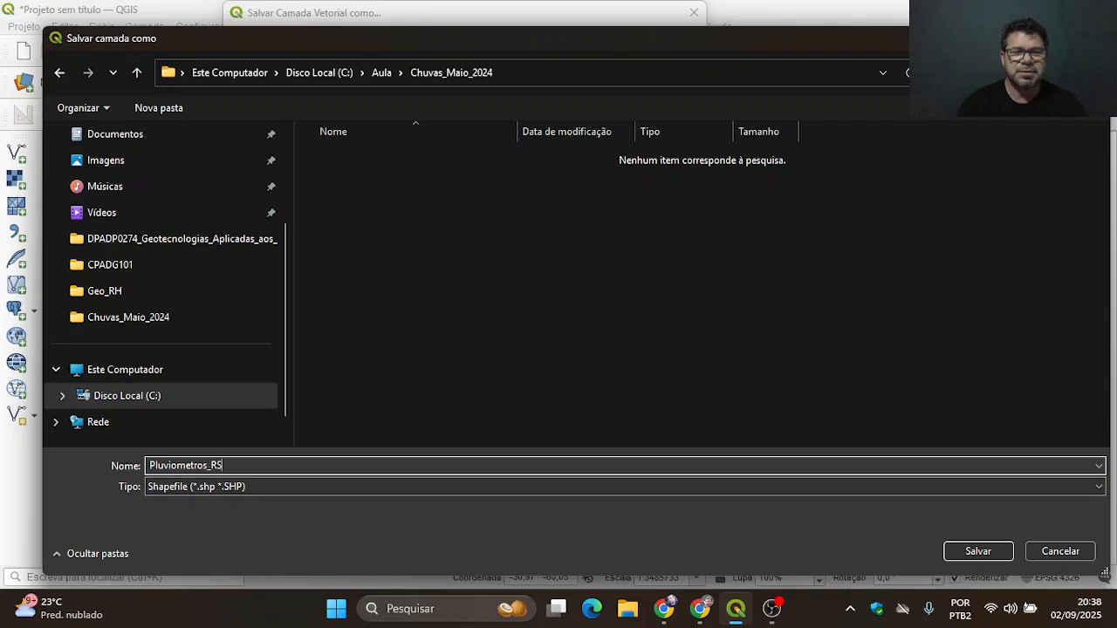
click(957, 557)
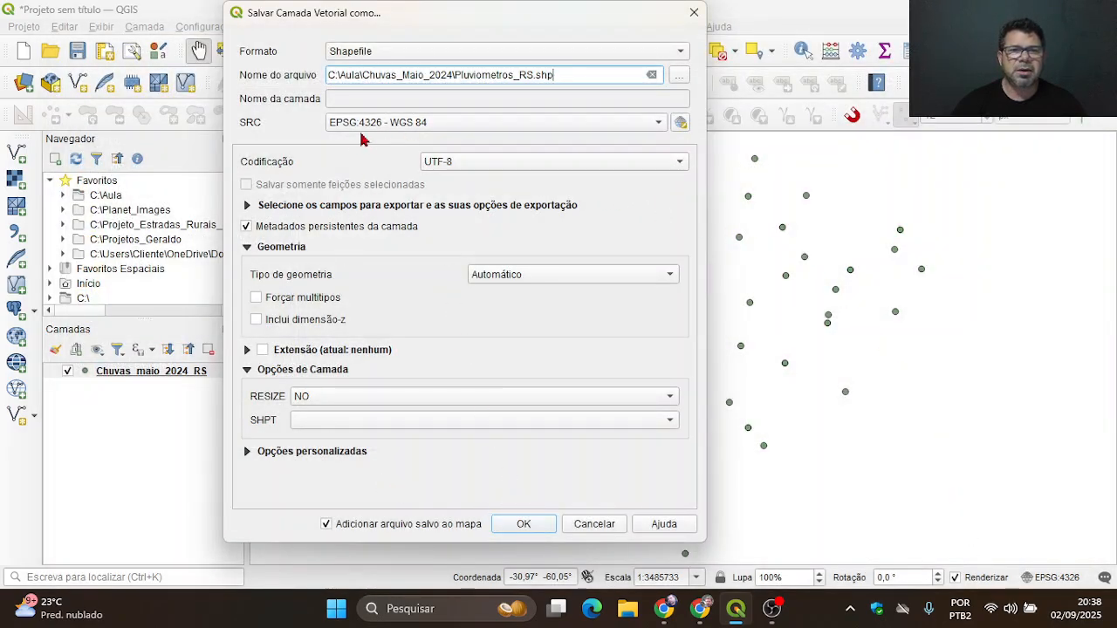
click(529, 524)
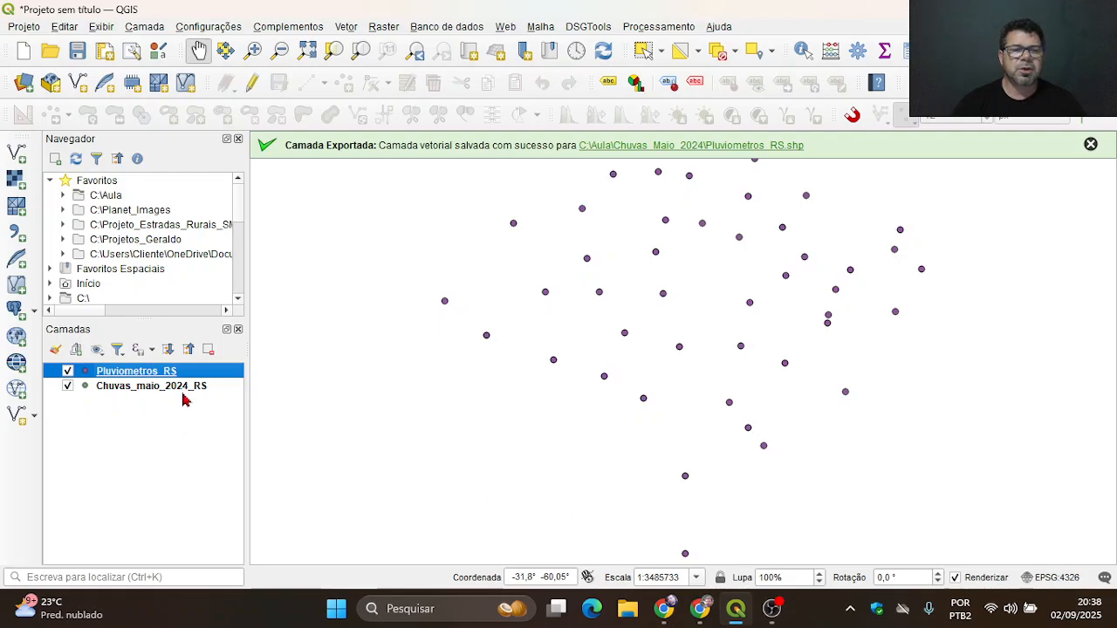
Step: Remove the text-based Chuvas_maio_2024_RS layer from the project and dismiss the export notification
click(187, 390)
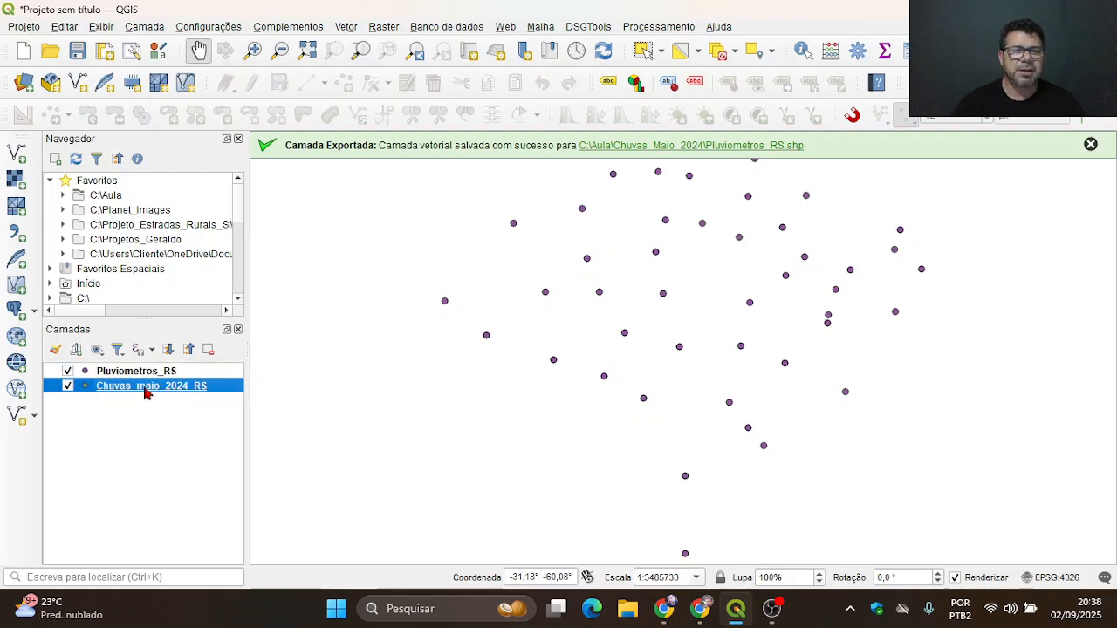
click(173, 374)
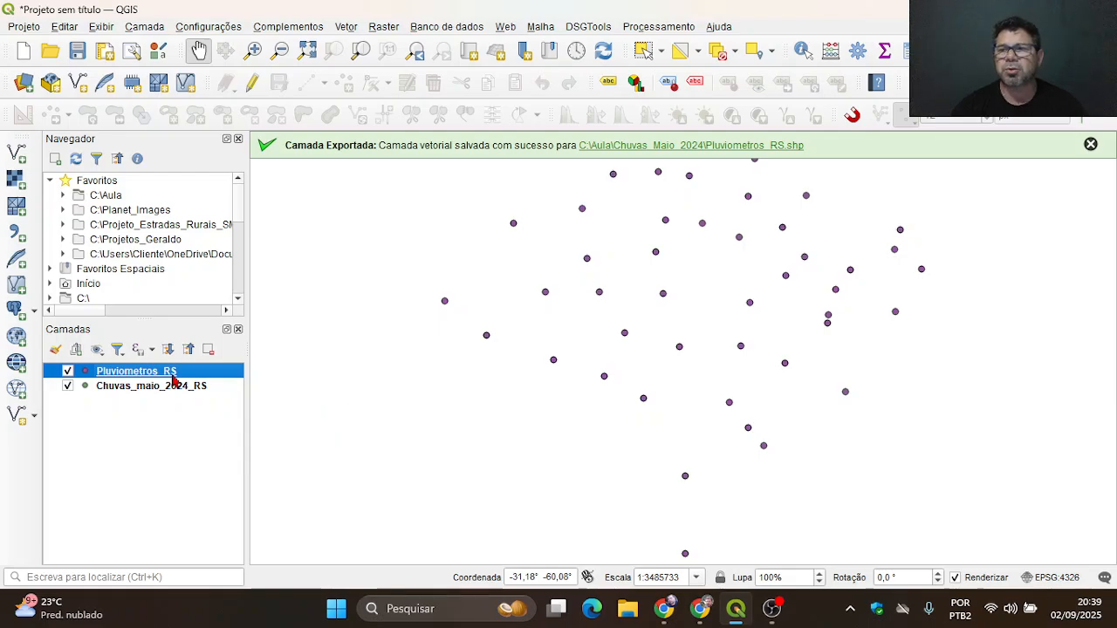
click(187, 389)
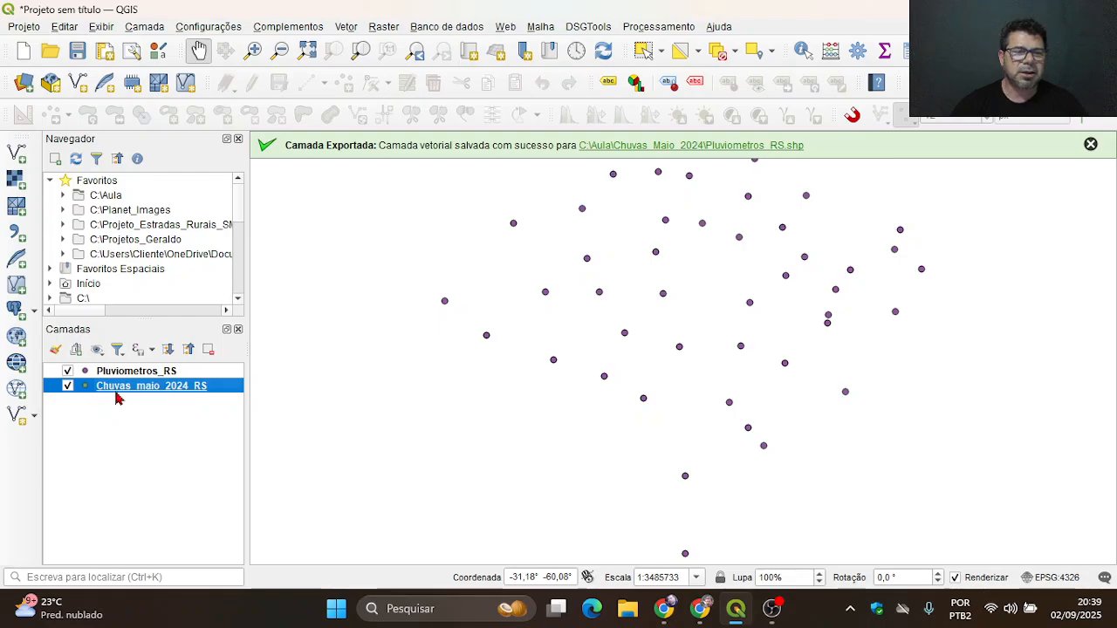
click(209, 350)
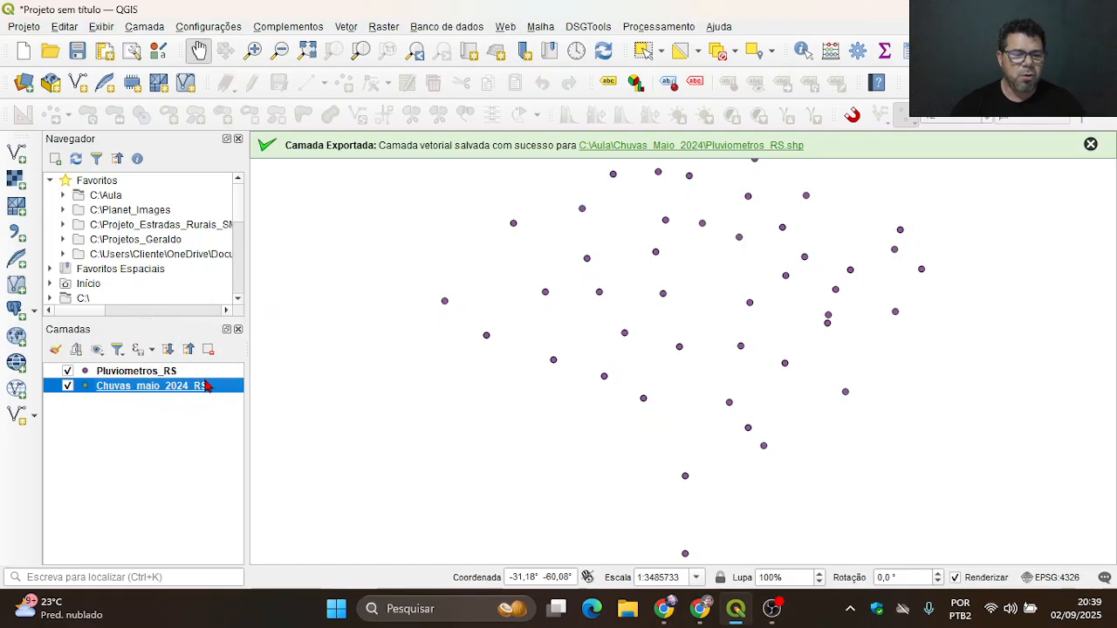
key(ctrl+d)
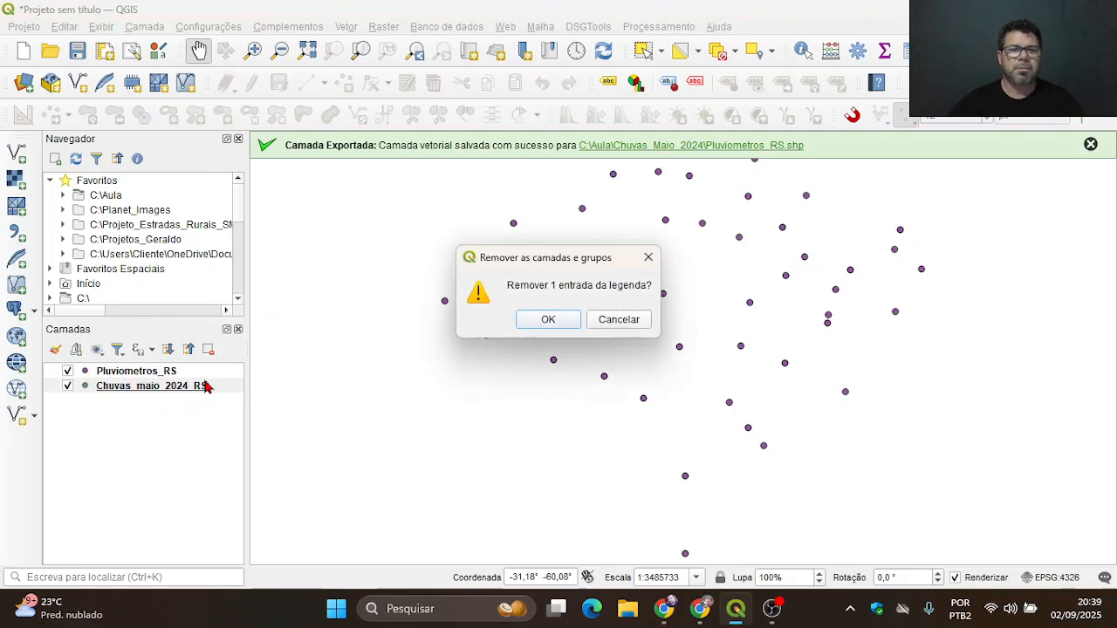
click(552, 320)
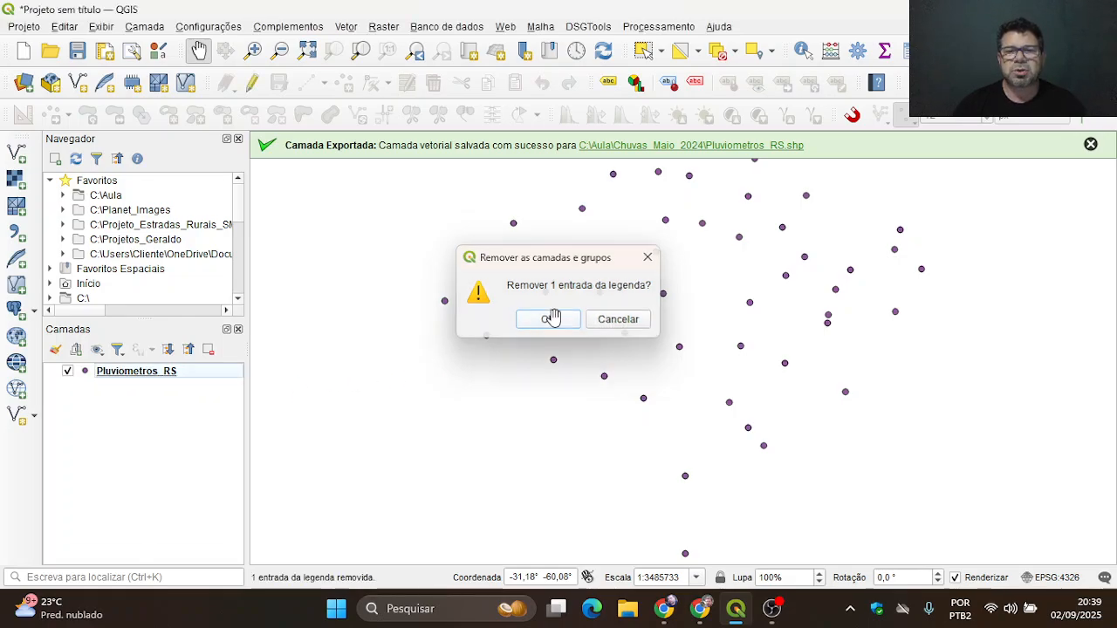
drag(624, 316, 609, 334)
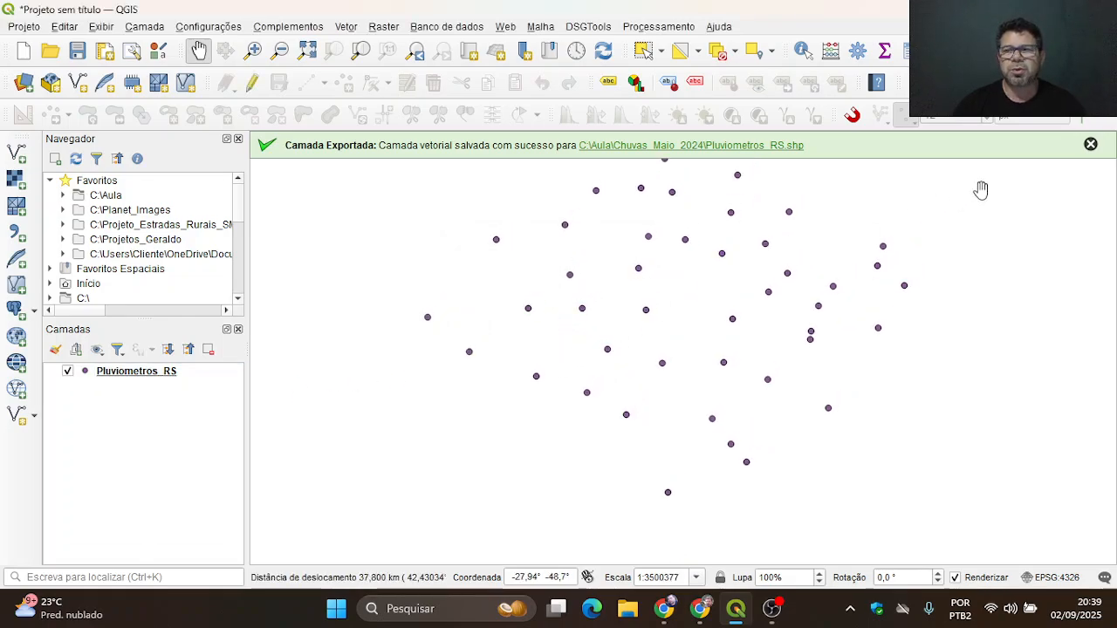
click(1091, 144)
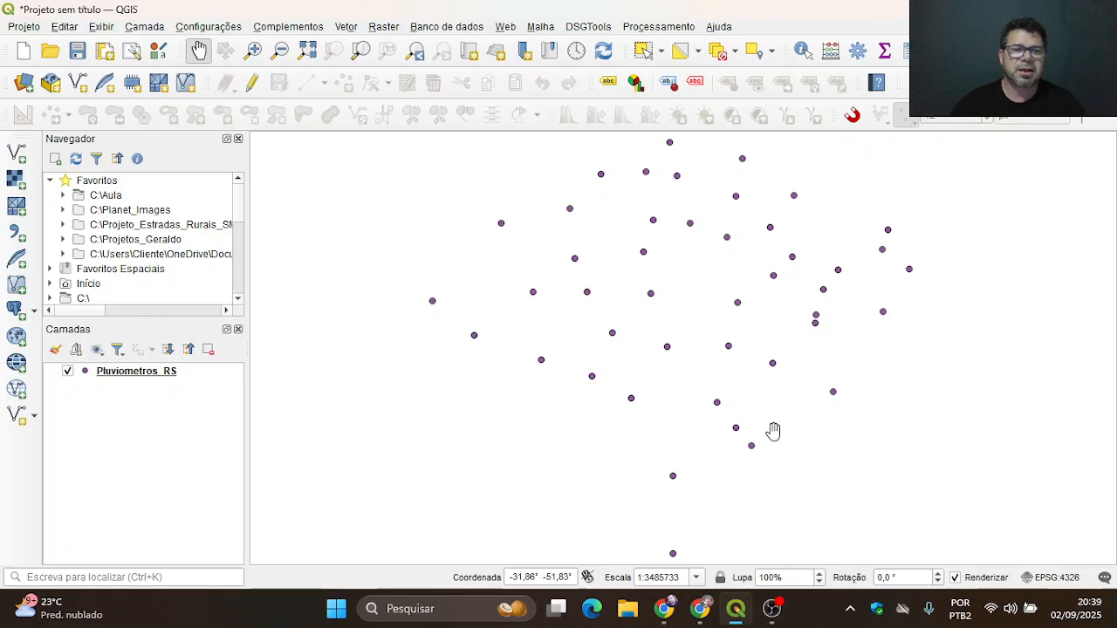
Step: Turn on individual labels for the Pluviometros_RS layer, showing the NOME field
click(166, 377)
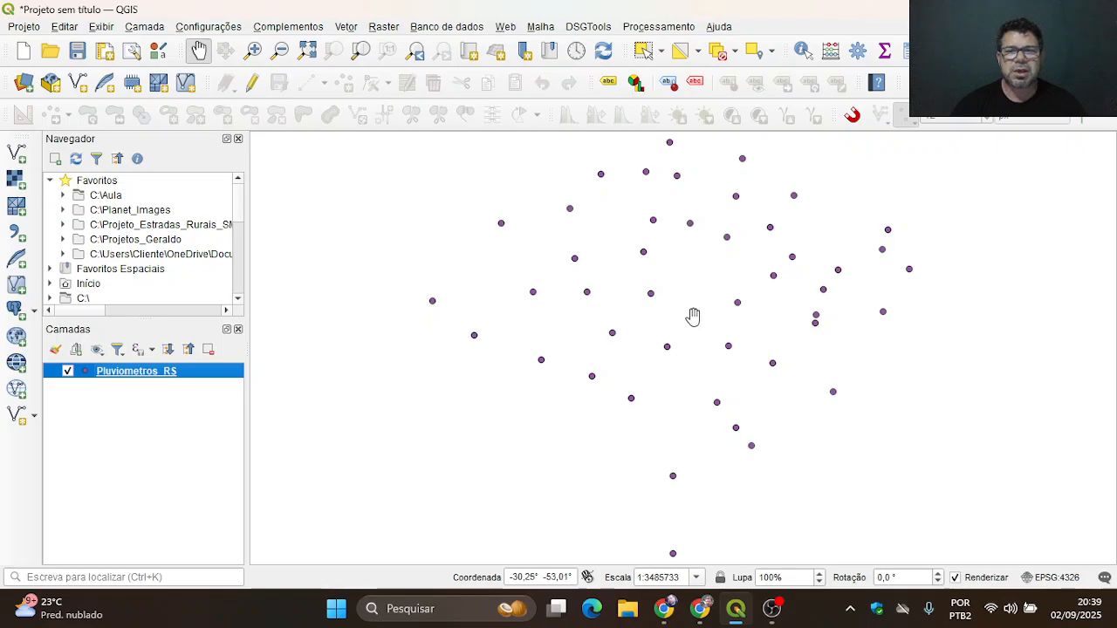
click(607, 89)
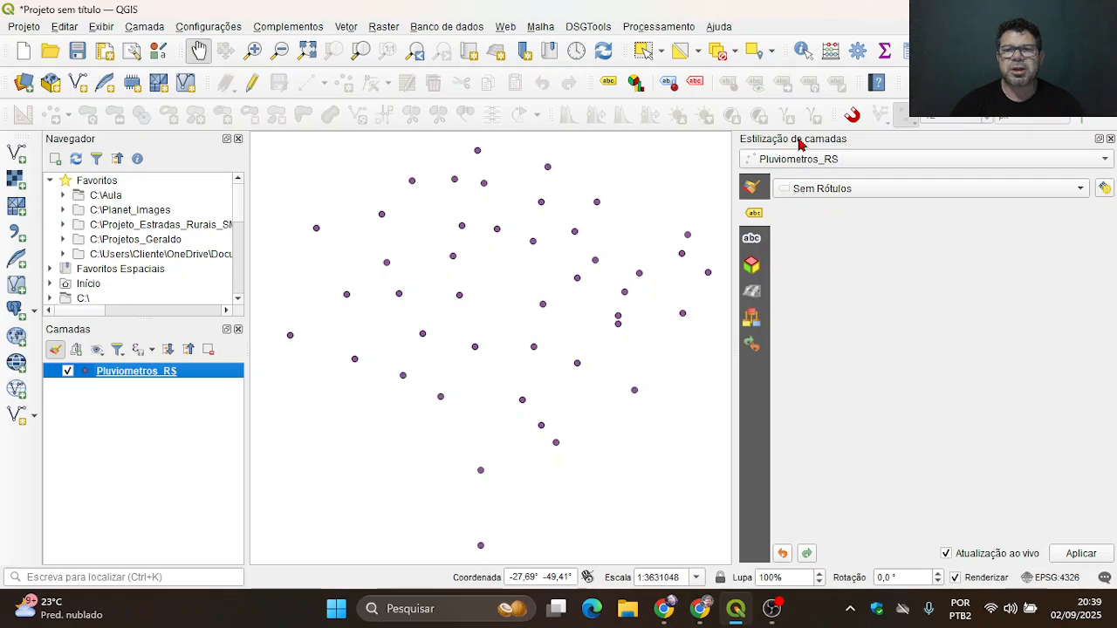
click(753, 217)
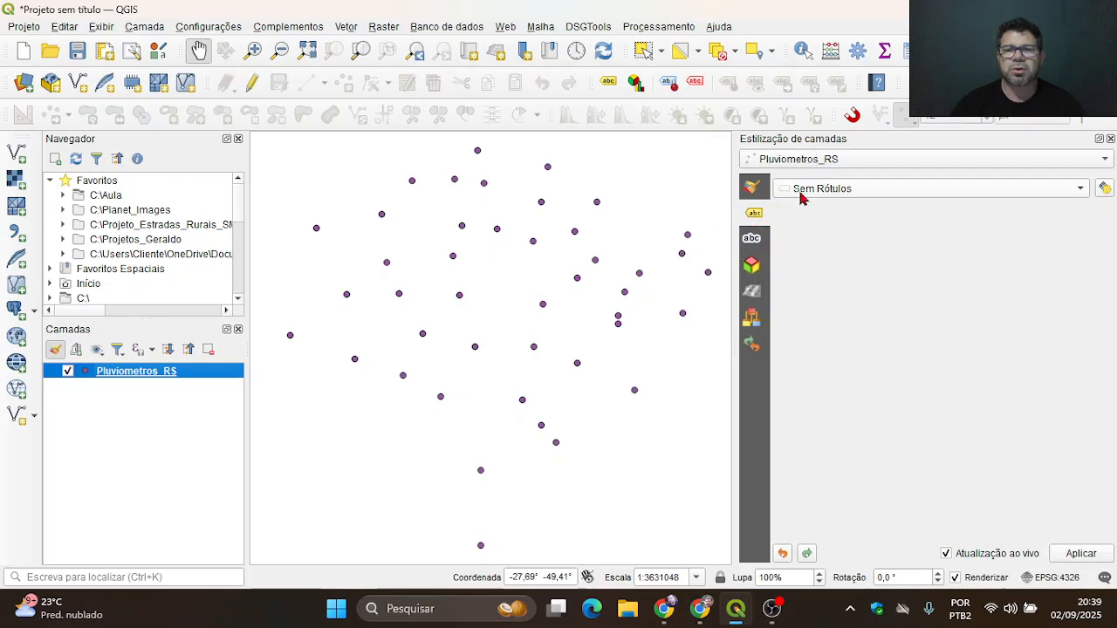
key(ctrl)
key(ctrl)
key(ctrl)
key(ctrl)
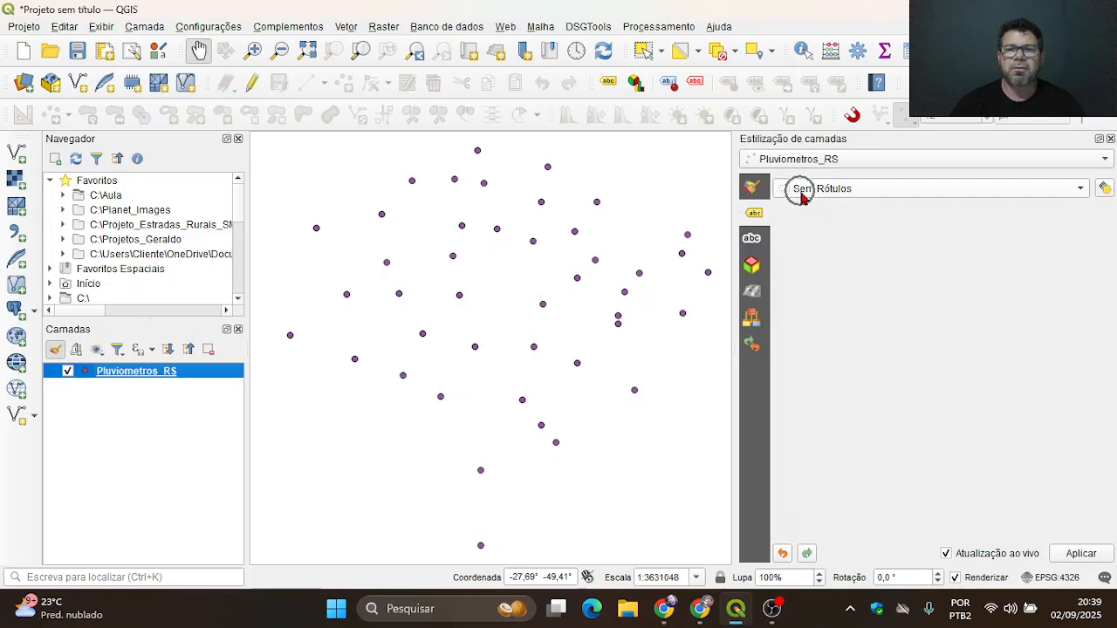
click(804, 199)
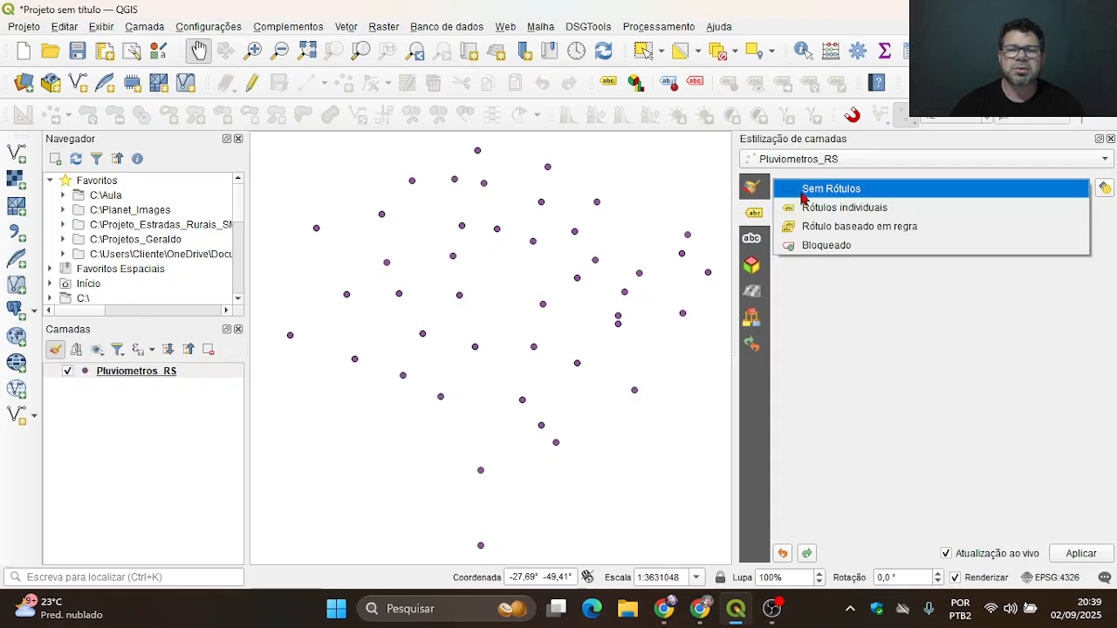
key(ctrl)
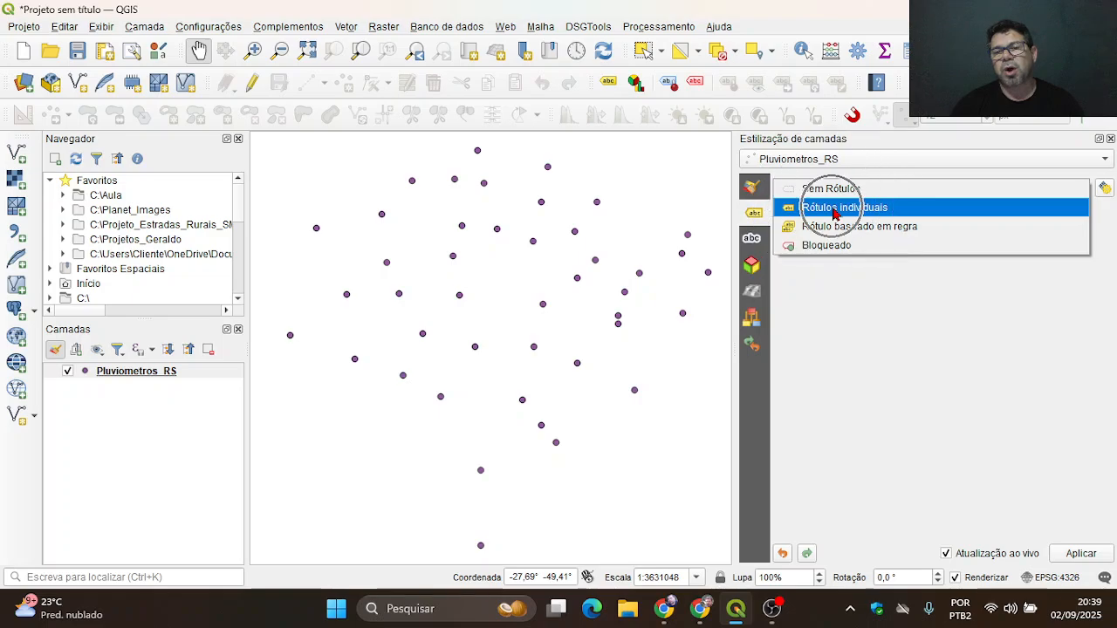
key(ctrl)
click(833, 209)
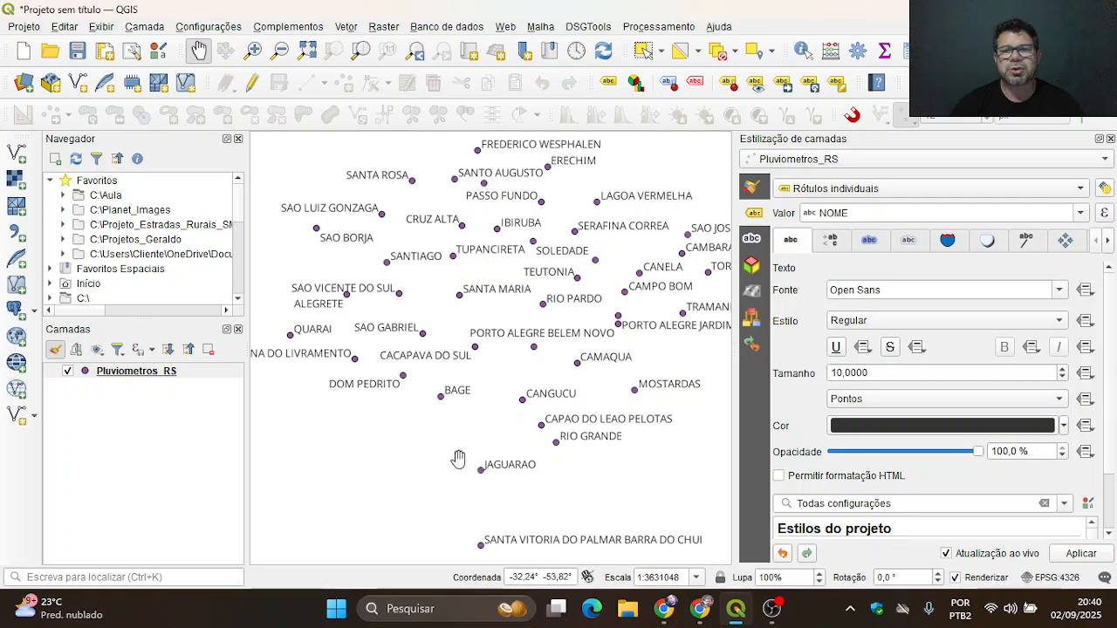
Step: Examine the station name labels across the whole state at different map scales
scroll(631, 350, down, 1)
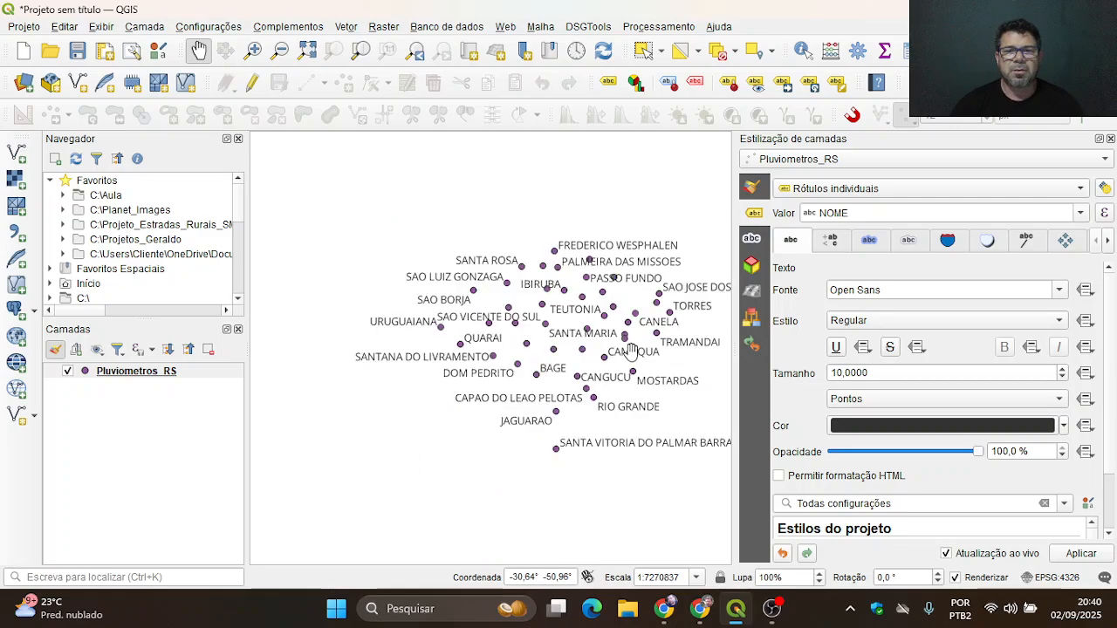
drag(628, 375, 558, 383)
scroll(520, 384, up, 1)
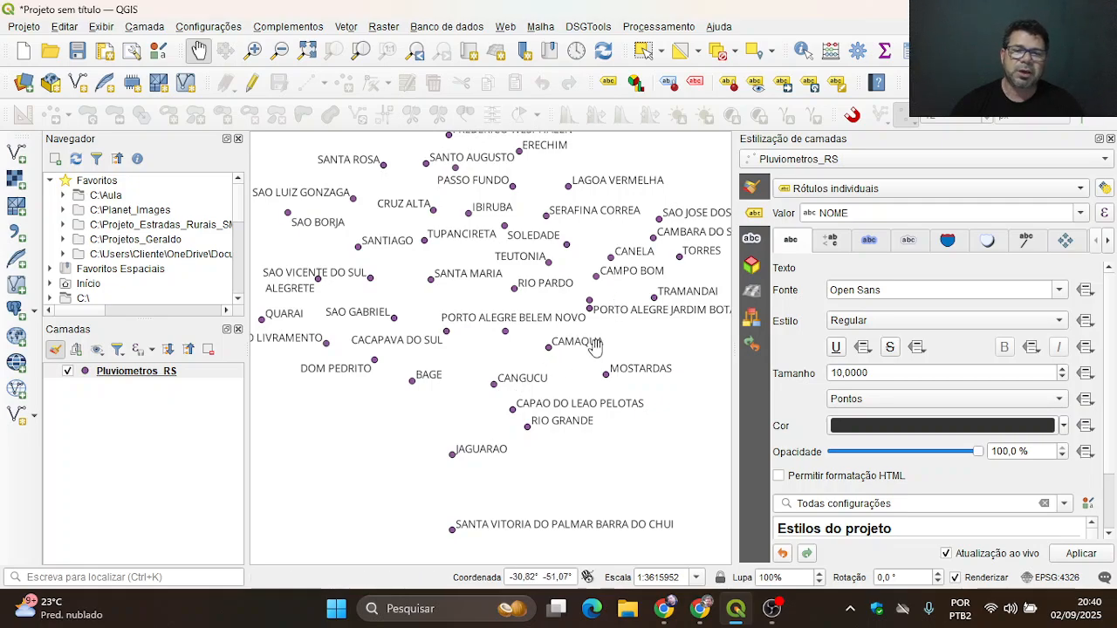
drag(594, 346, 543, 385)
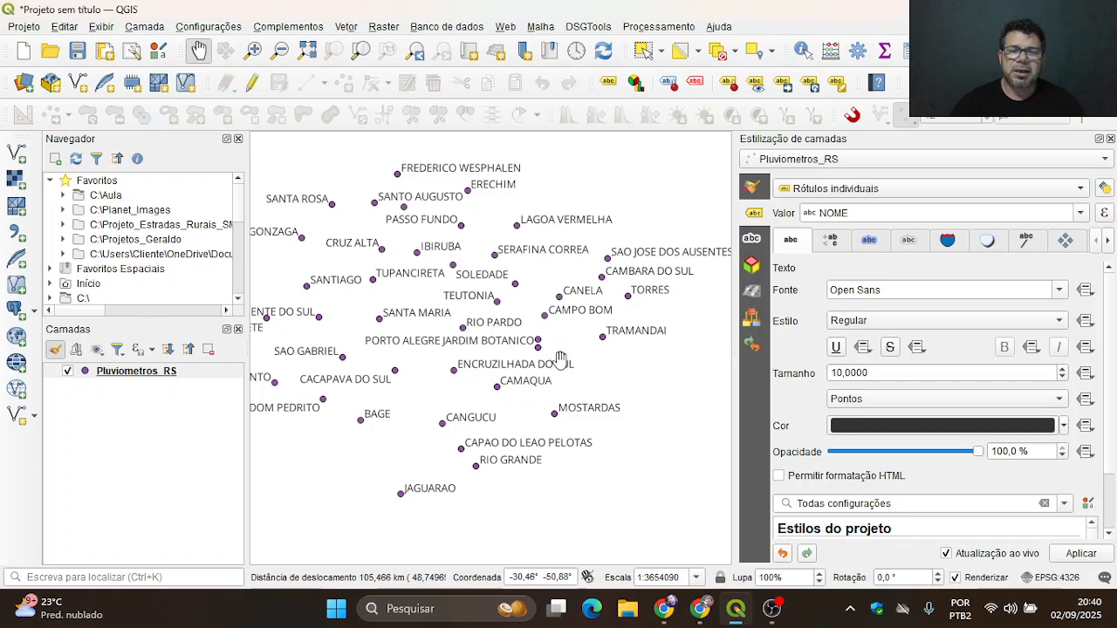
scroll(527, 280, up, 1)
scroll(534, 286, down, 1)
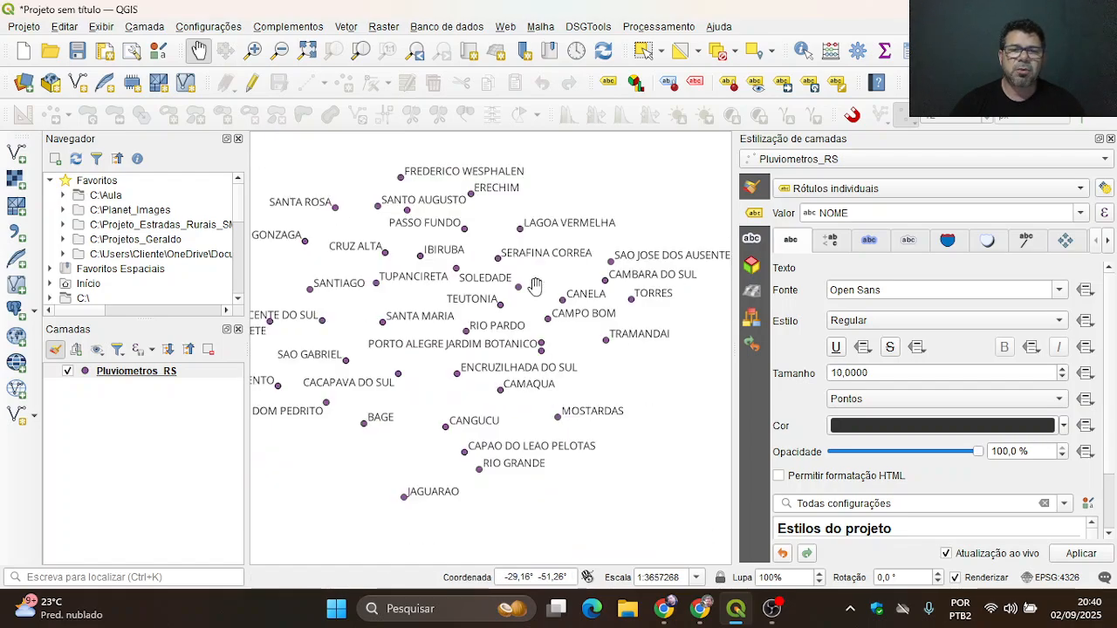
scroll(535, 287, down, 1)
drag(505, 339, 524, 330)
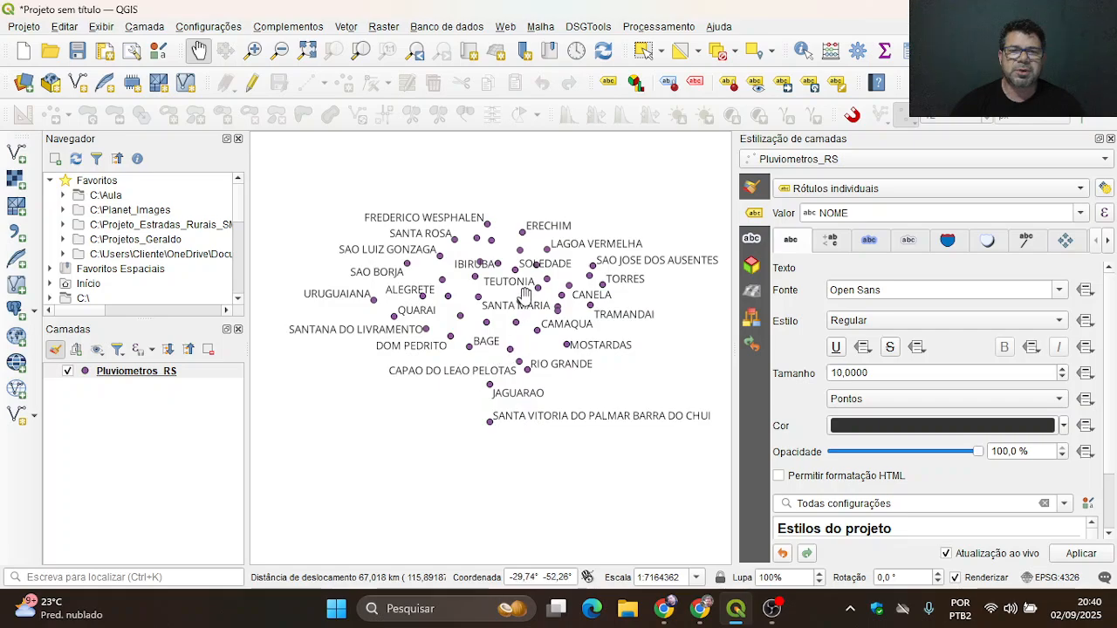
scroll(569, 320, up, 1)
drag(606, 273, 567, 331)
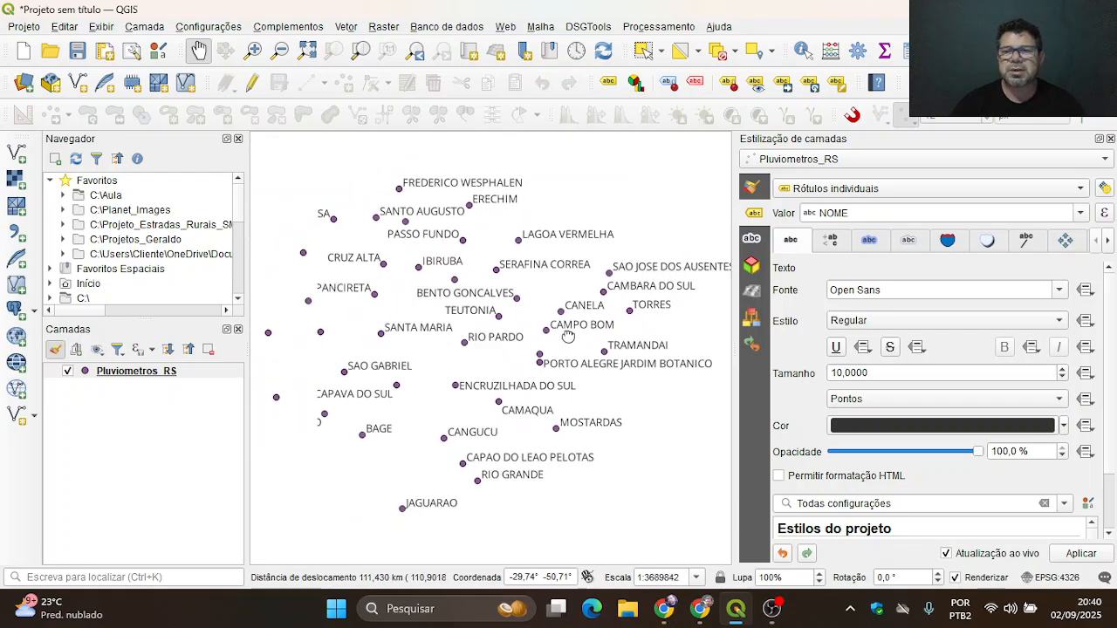
Step: Label the Pluviometros_RS stations with the 01_05_24 rainfall field and close the layer styling settings
click(1080, 214)
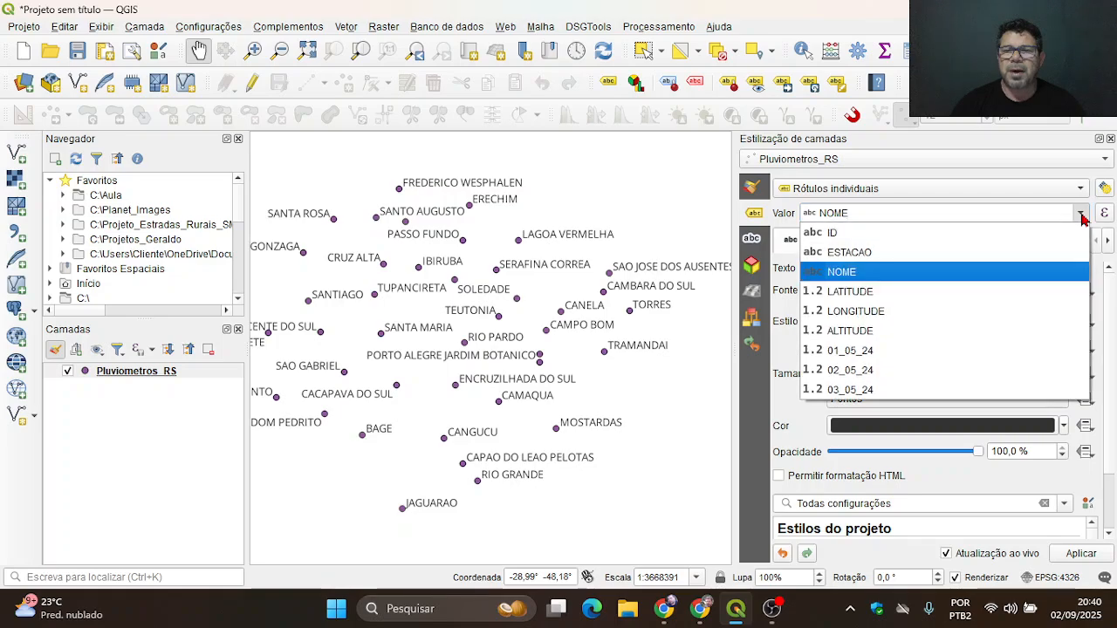
click(853, 350)
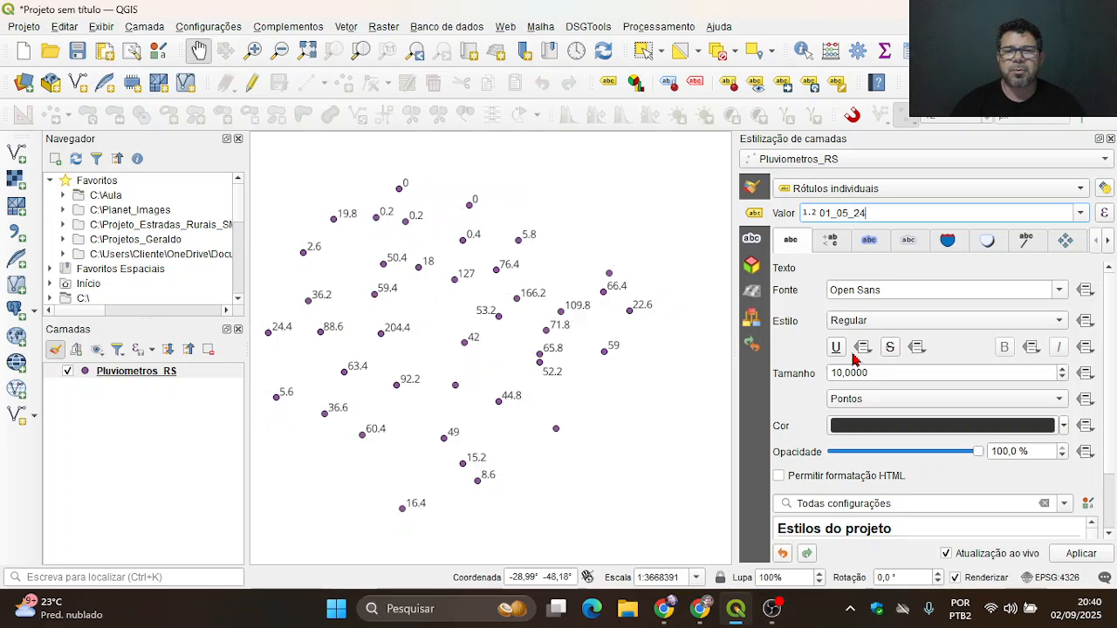
drag(479, 384, 533, 369)
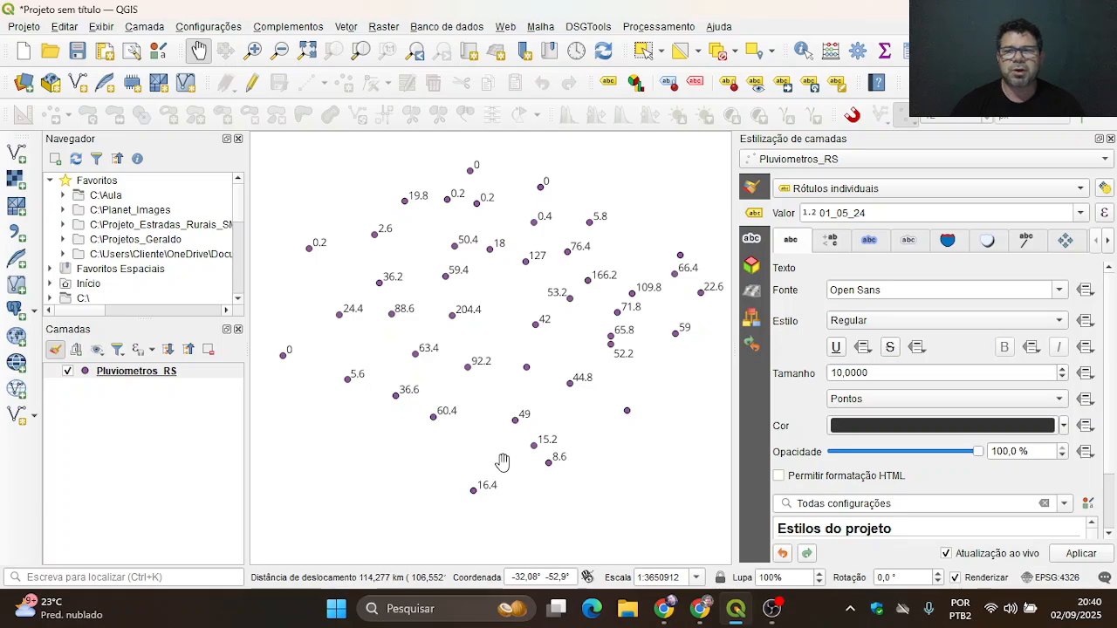
click(1110, 139)
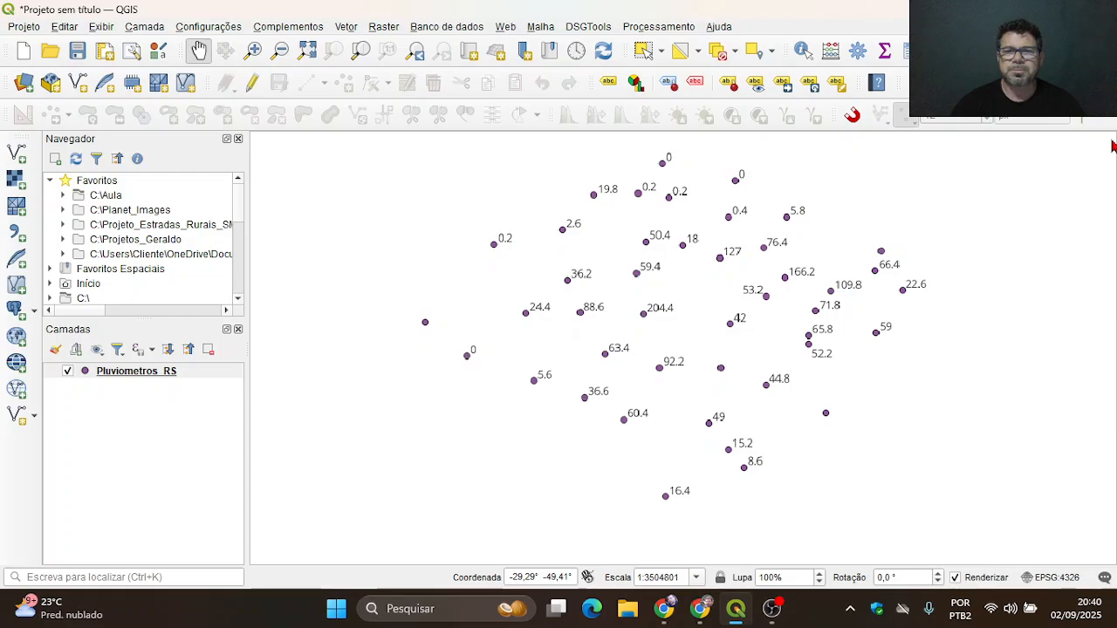
Step: Open the Pluviometros_RS attribute table and sort its records in ascending order by the 01_05_24 field
drag(682, 409, 693, 403)
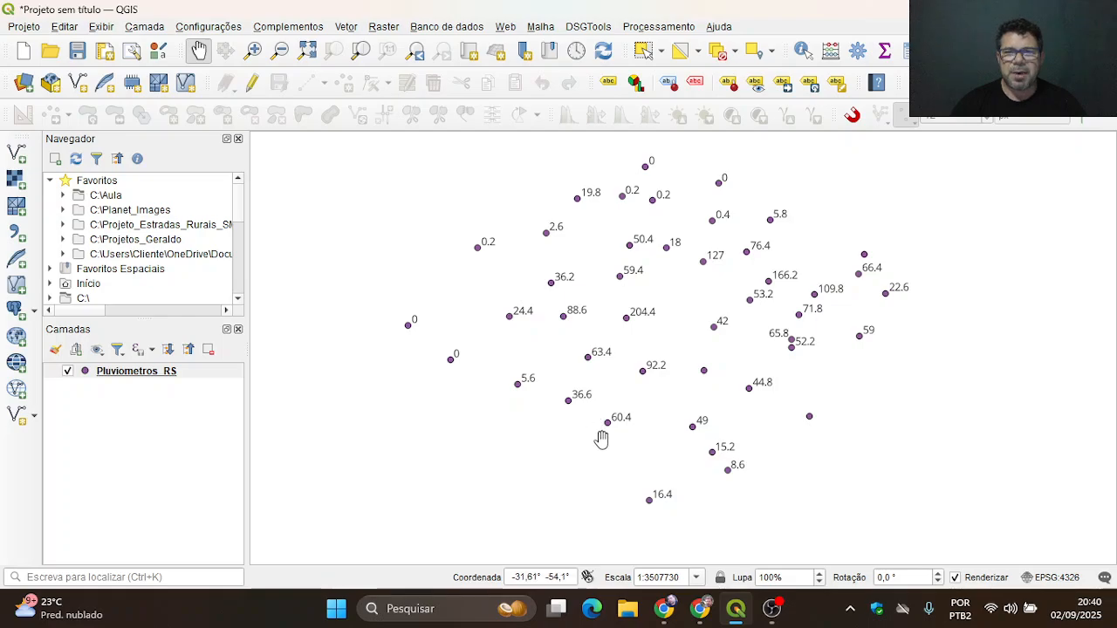
drag(610, 433, 605, 414)
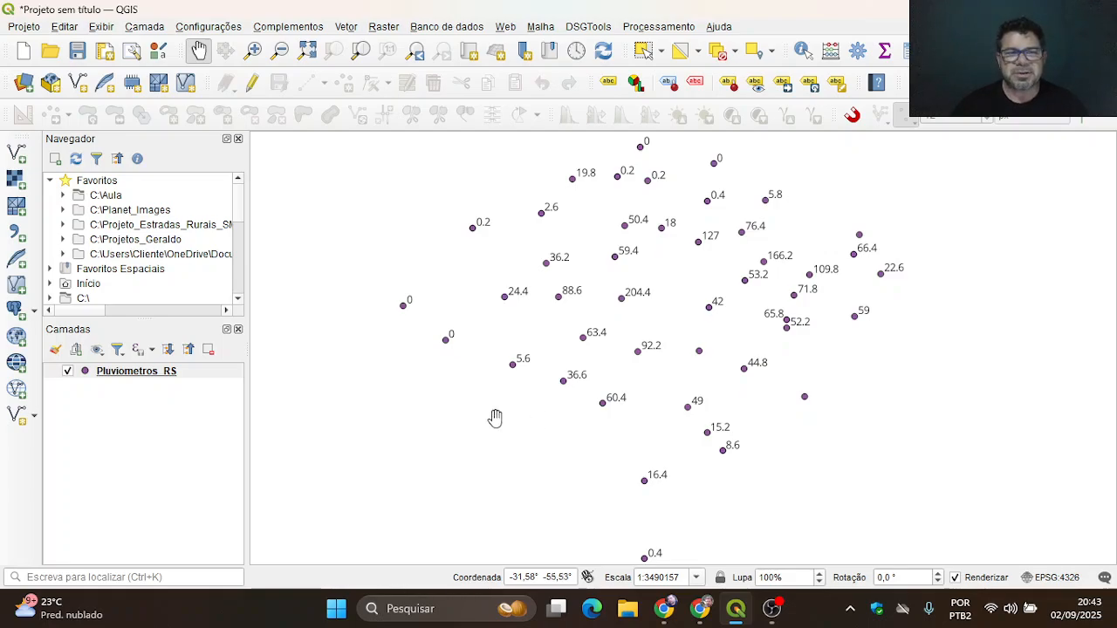
click(178, 377)
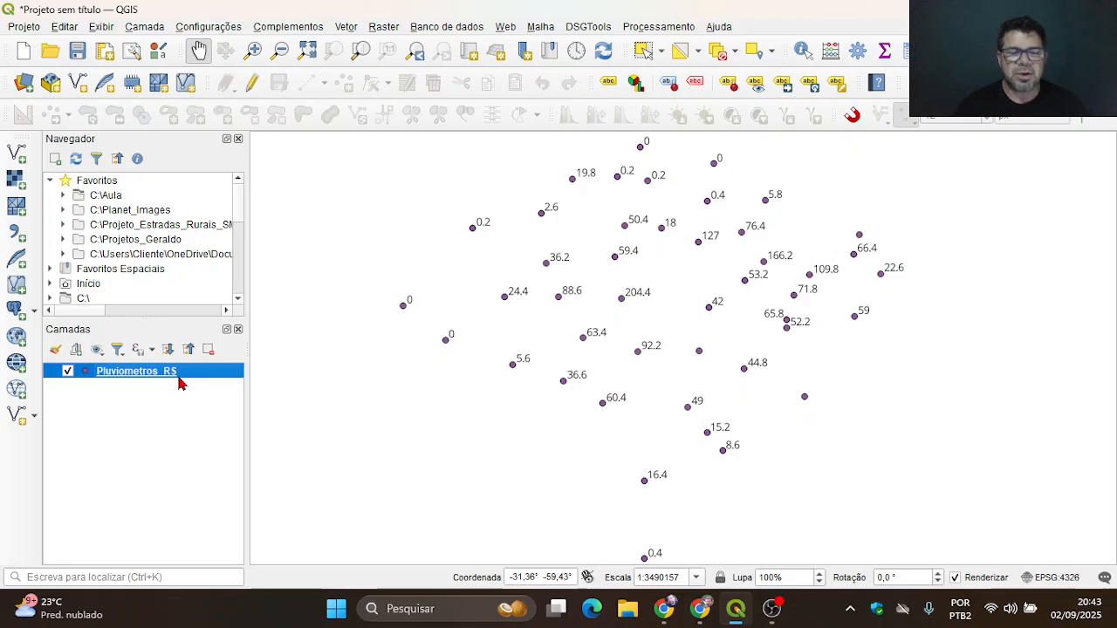
key(F6)
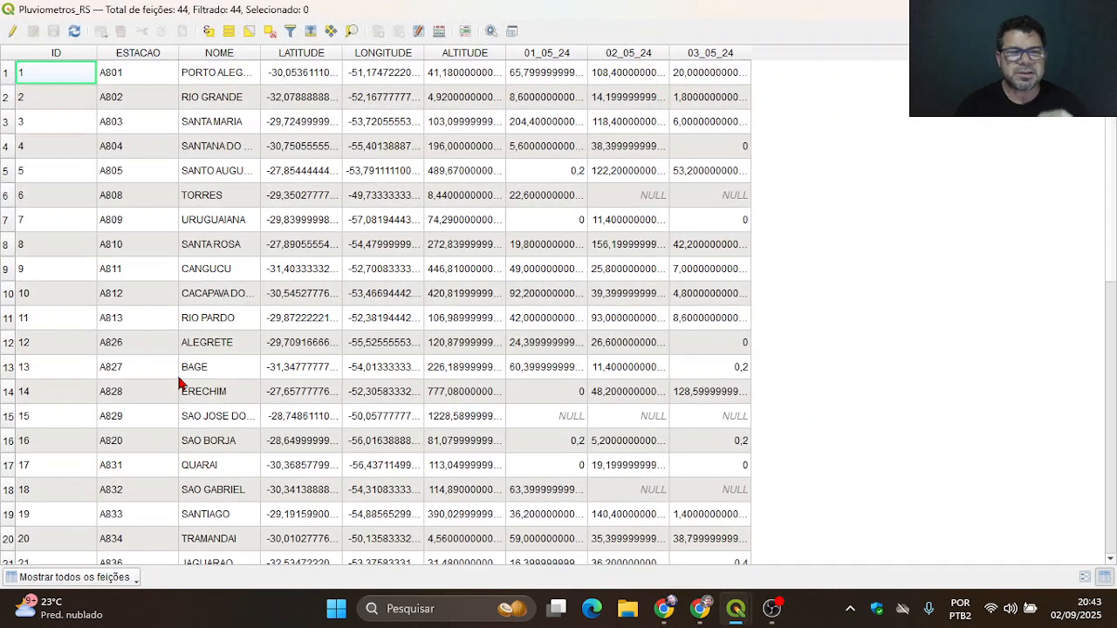
click(549, 54)
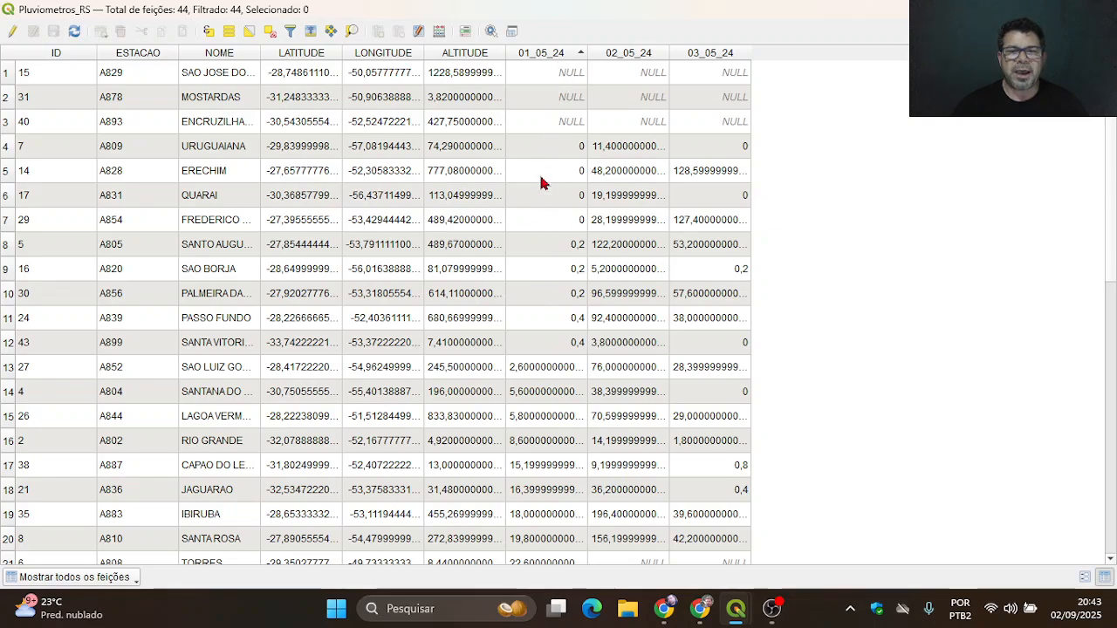
Step: Select the three stations with NULL rainfall in 01_05_24 and widen the NOME column to show the full station names
click(556, 75)
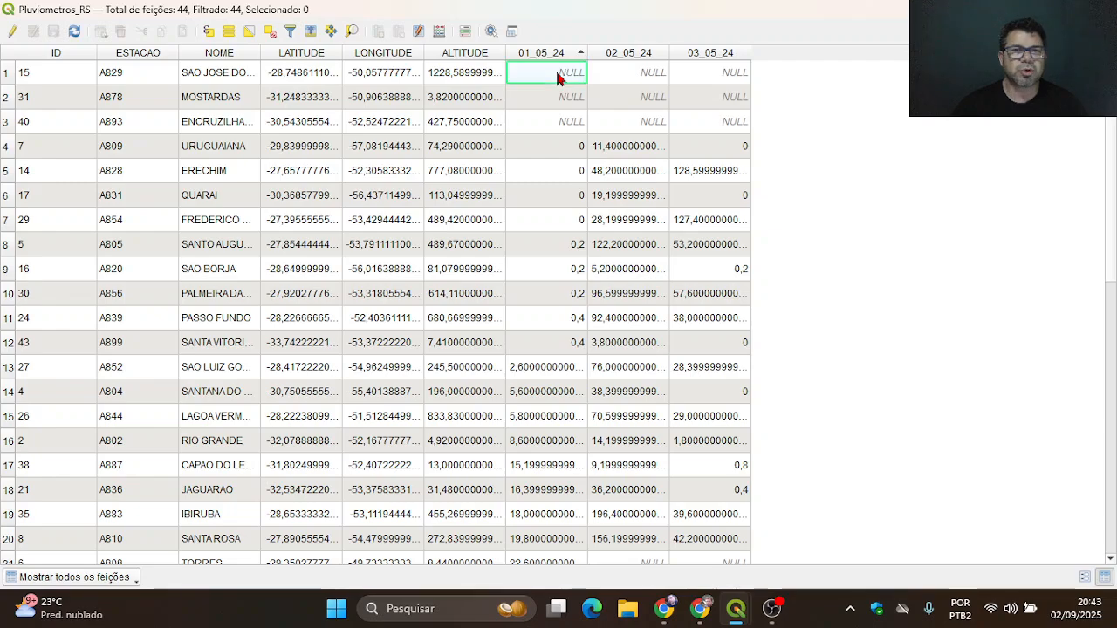
click(8, 76)
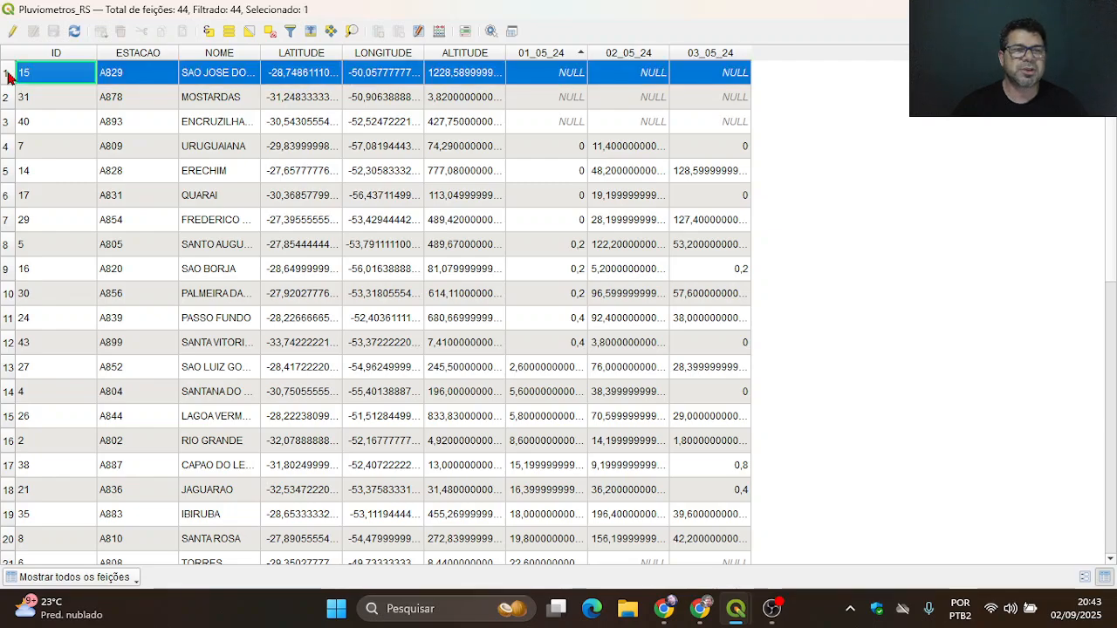
shift+click(8, 128)
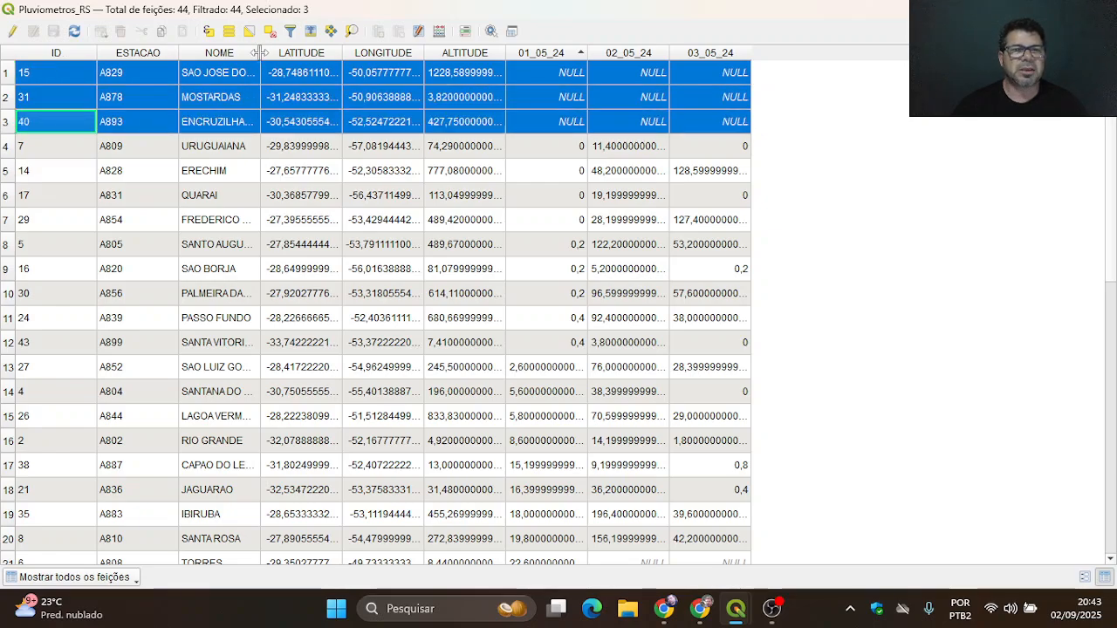
drag(261, 52, 374, 45)
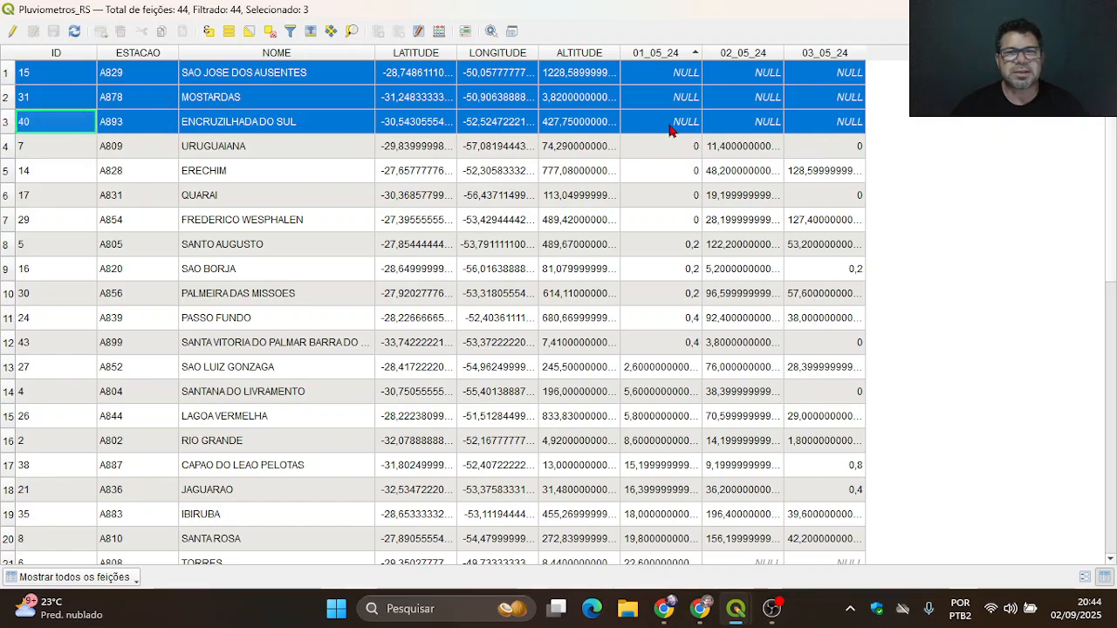
click(6, 75)
click(6, 75)
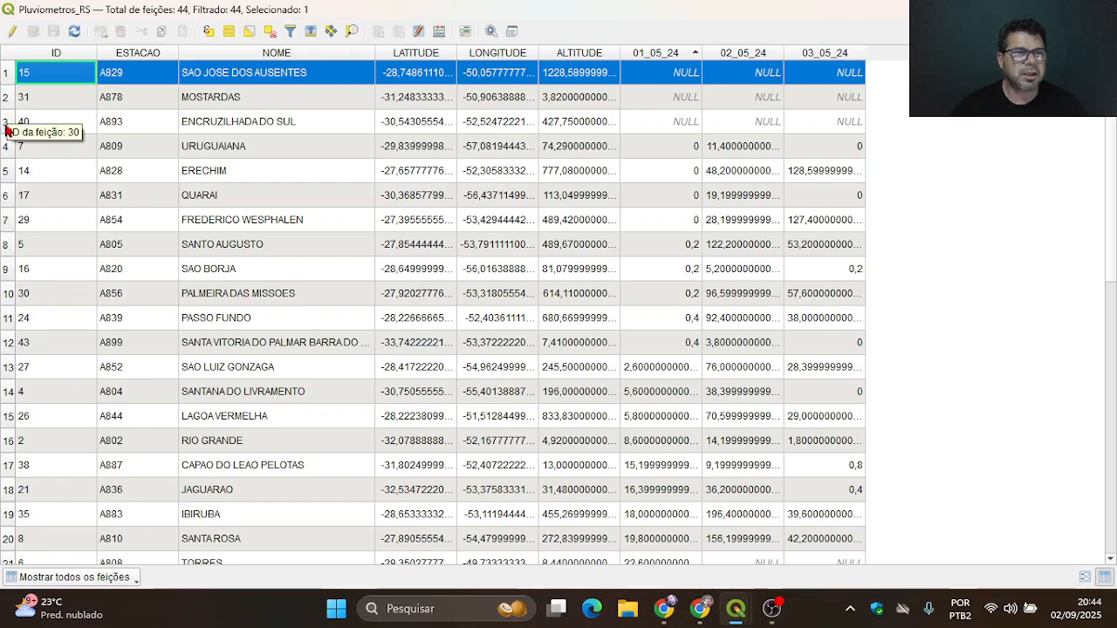
shift+click(7, 127)
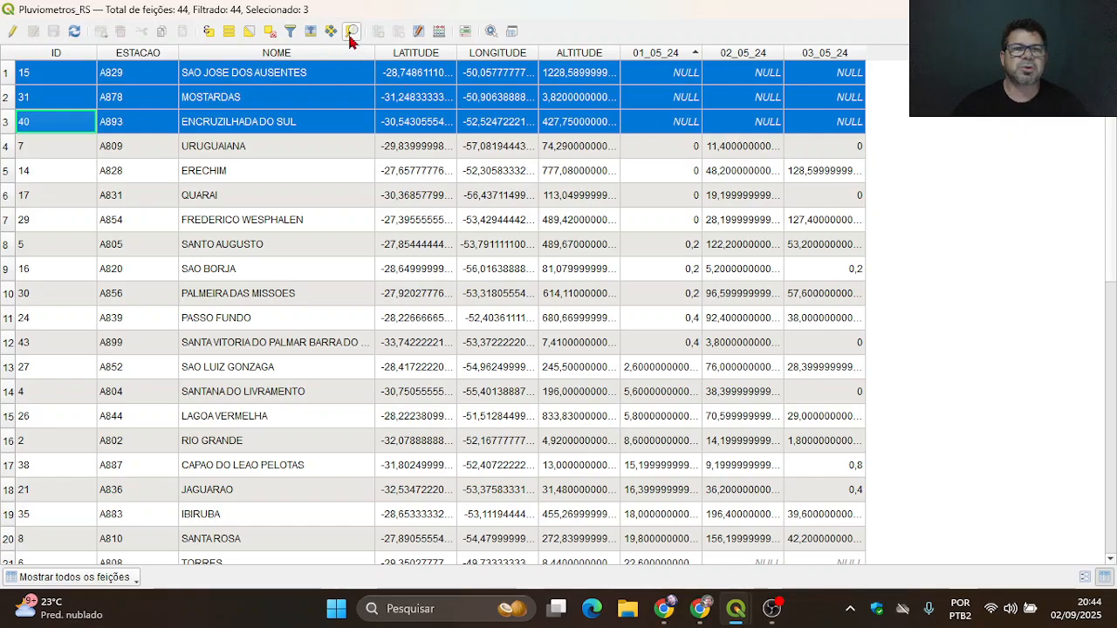
Step: Zoom the map to the selected NULL stations and close the attribute table
key(ctrl)
key(ctrl)
key(ctrl)
key(ctrl)
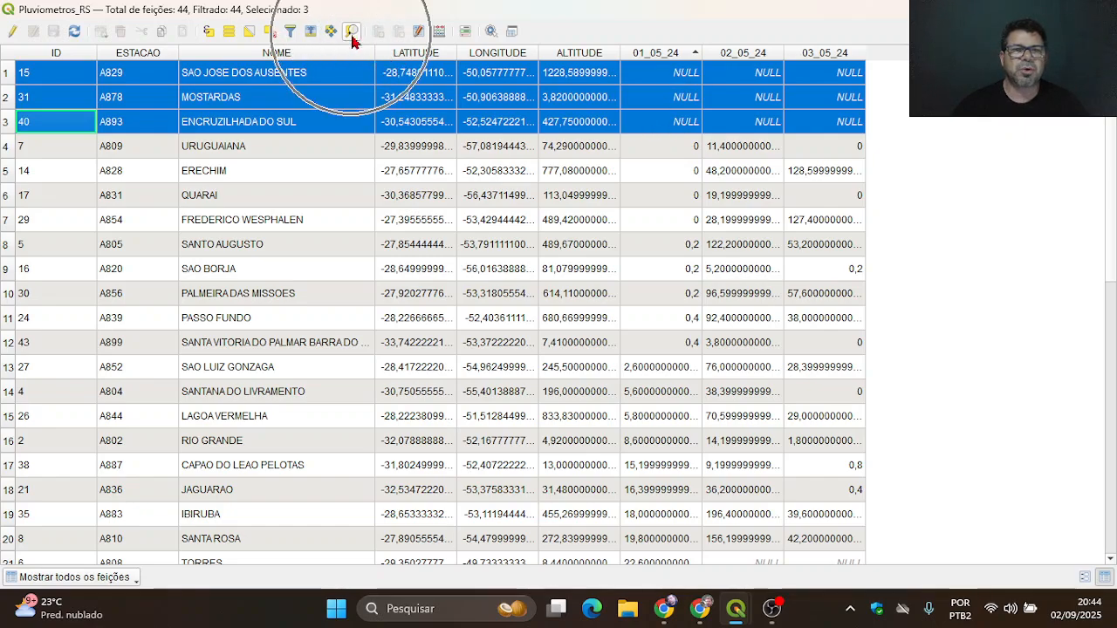
key(ctrl)
key(ctrl)
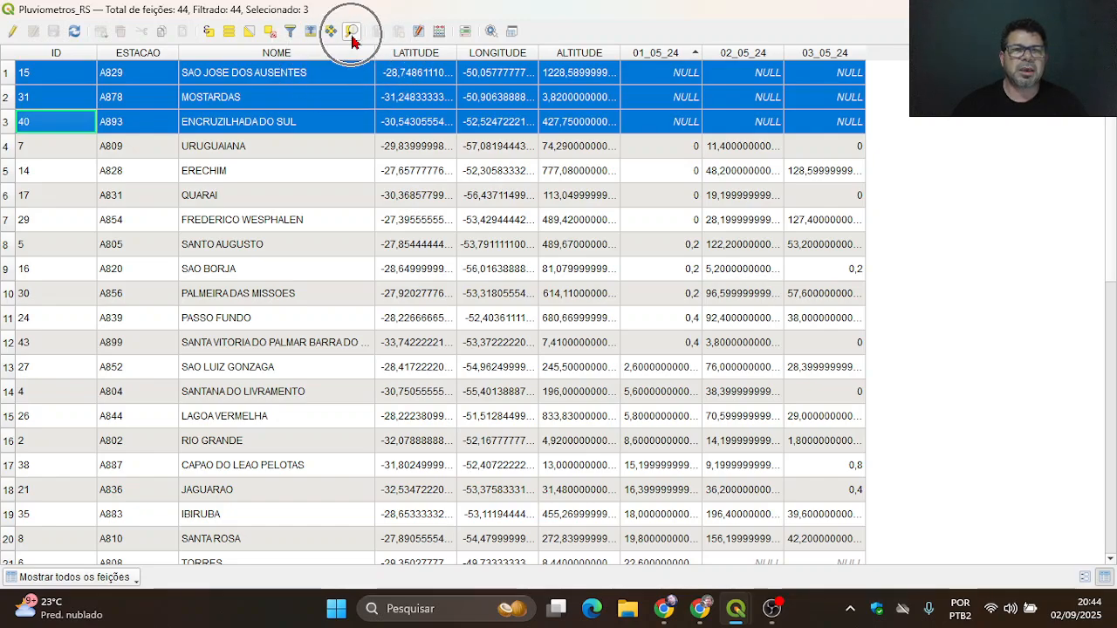
key(ctrl)
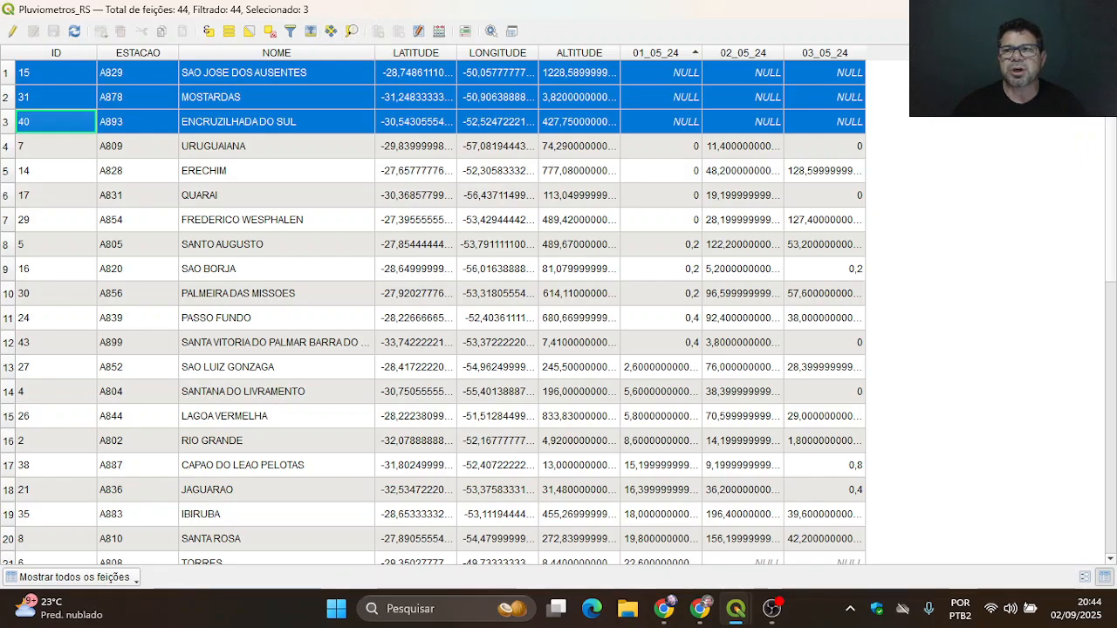
click(1098, 10)
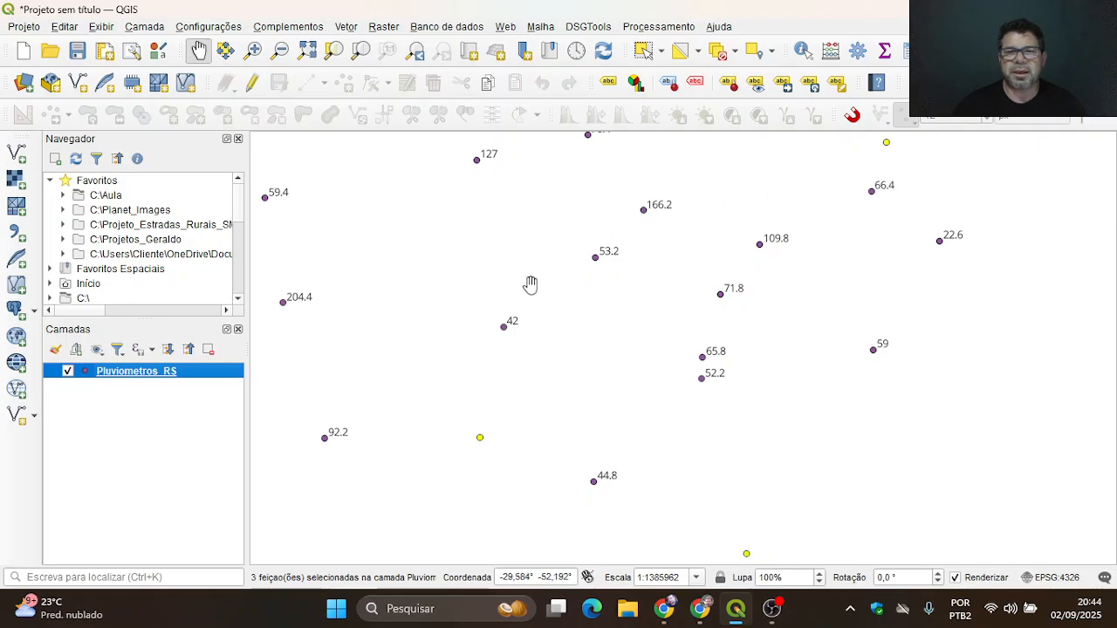
Step: Examine where the highlighted stations without rainfall values lie relative to the neighbouring labelled stations
scroll(775, 268, down, 2)
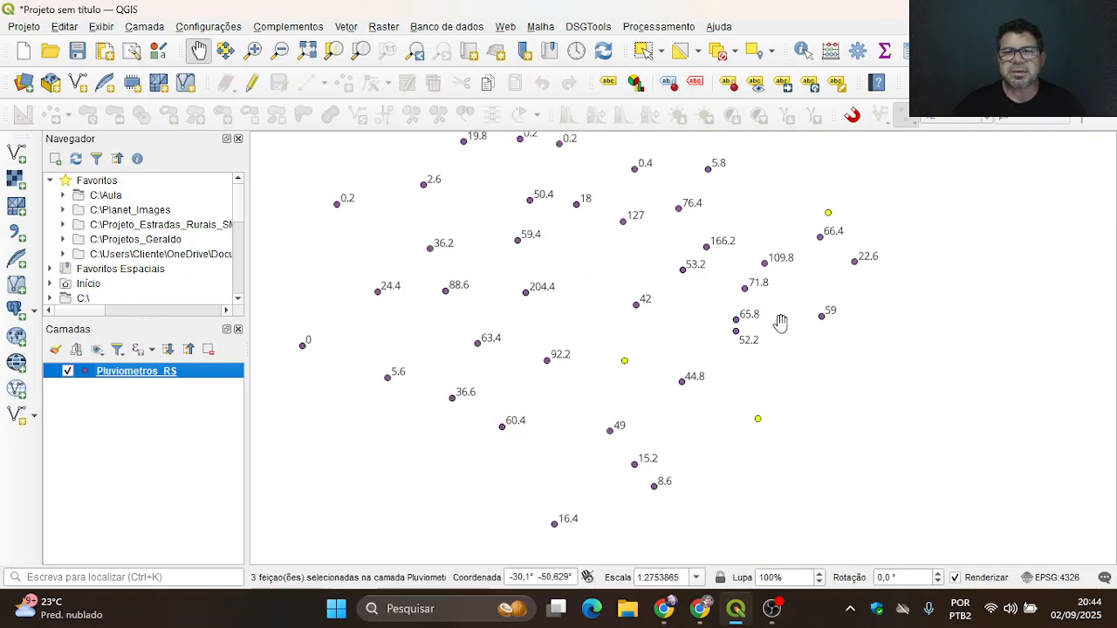
drag(773, 322, 742, 319)
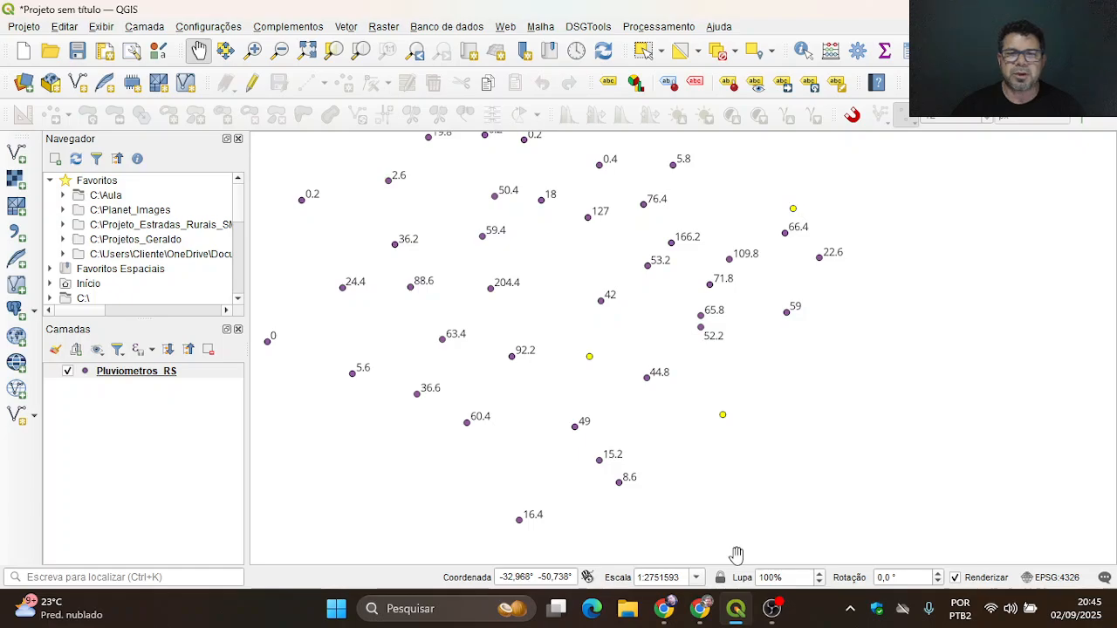
scroll(605, 378, up, 1)
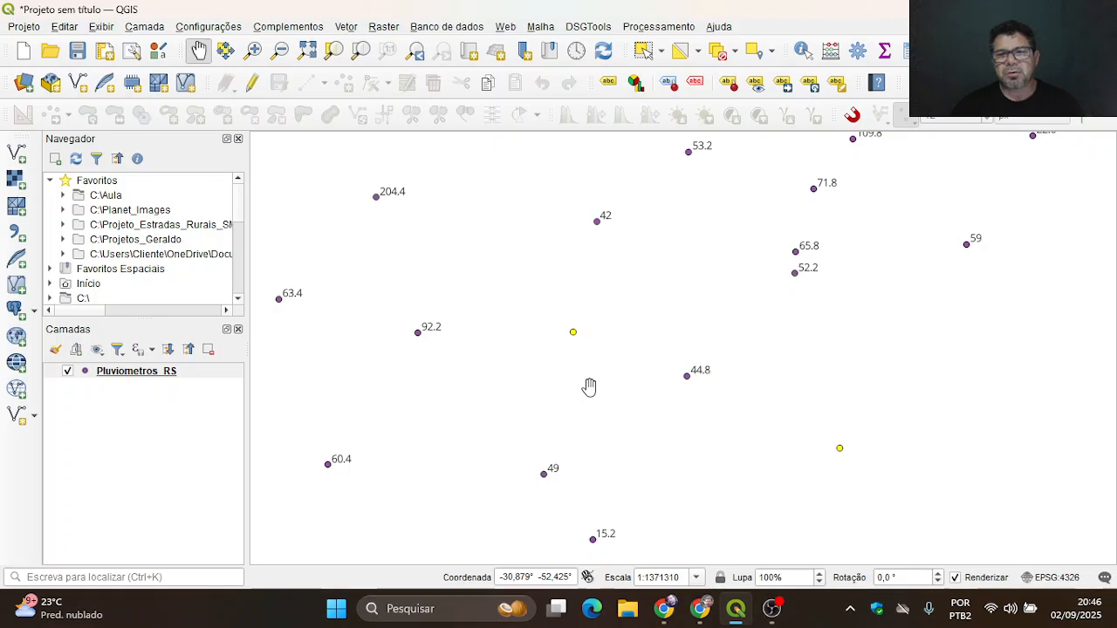
drag(618, 359, 578, 395)
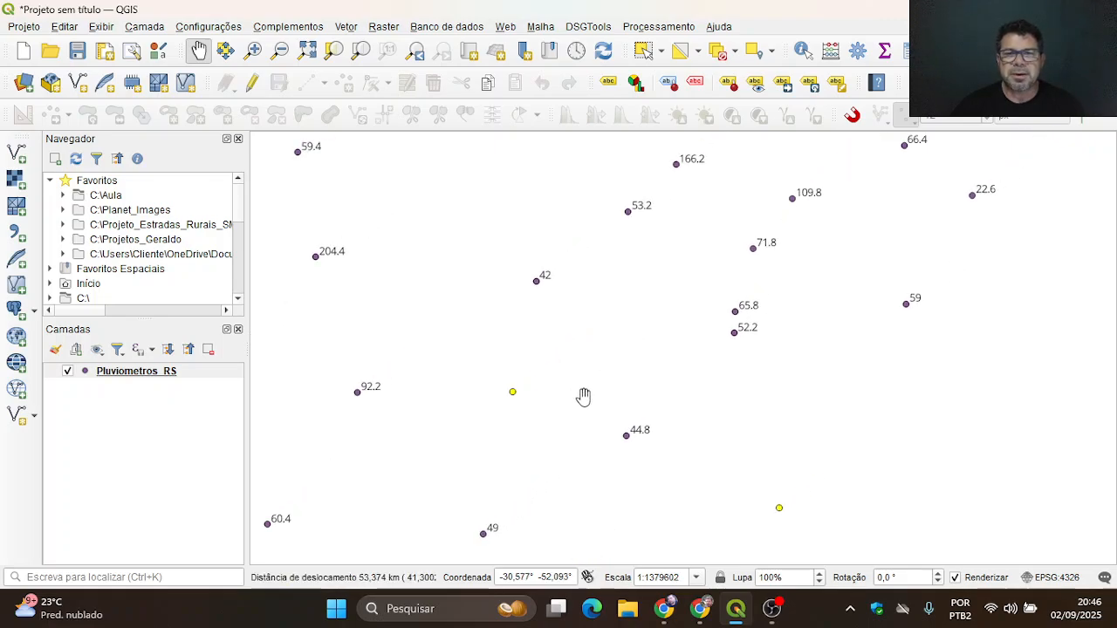
scroll(584, 396, down, 1)
scroll(588, 392, up, 1)
drag(516, 449, 578, 399)
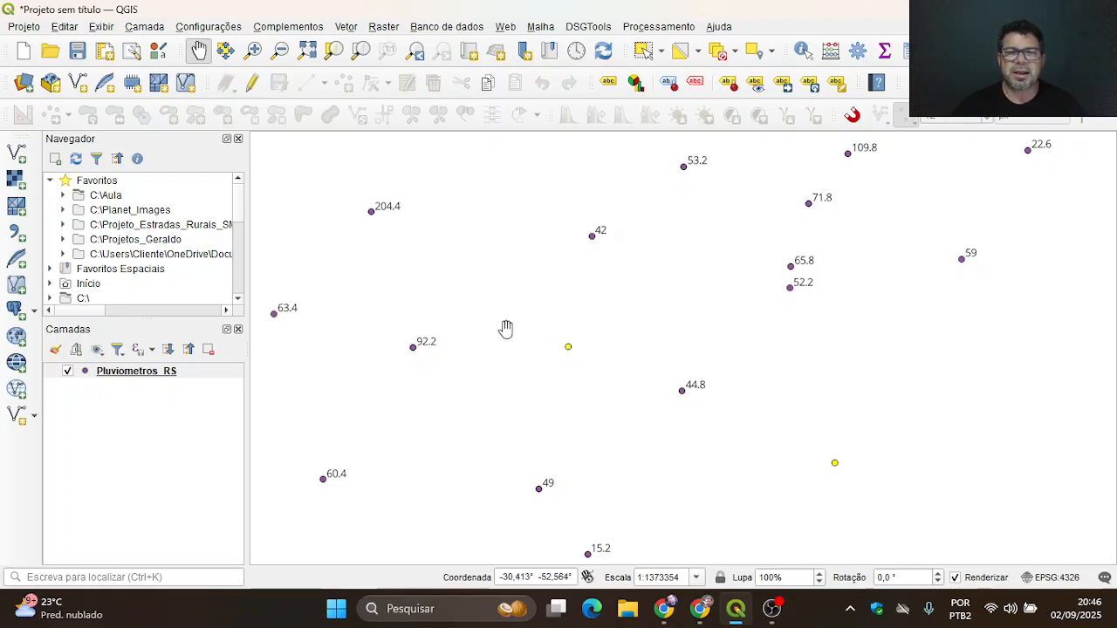
drag(800, 297, 725, 344)
scroll(714, 369, down, 1)
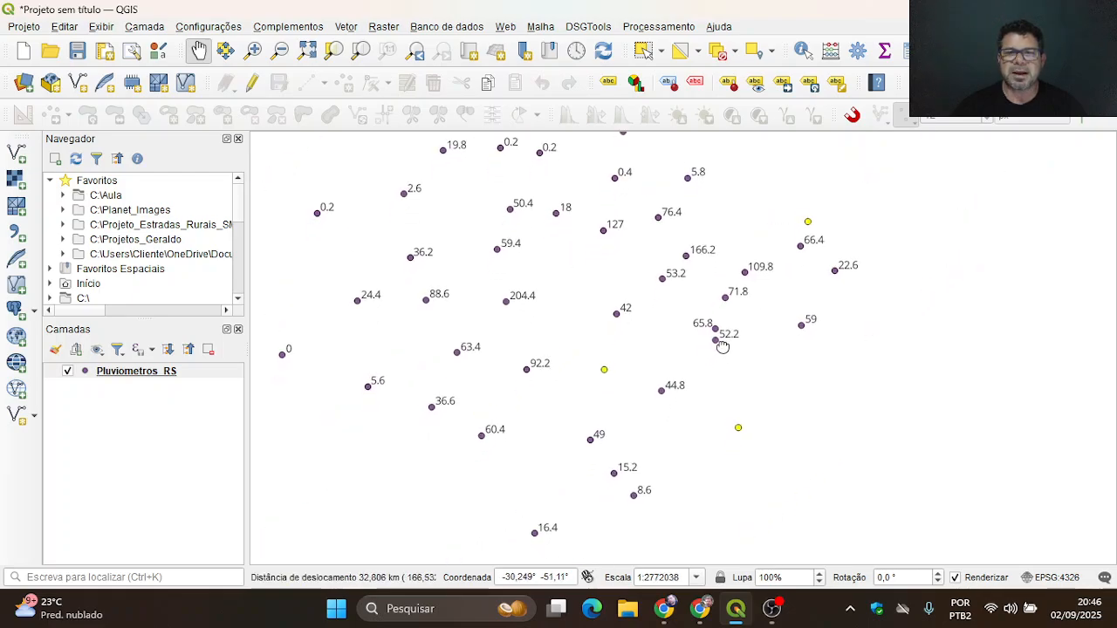
Step: Clear the current selection and select only the unlabelled station between the 92.2 and 44.8 stations
click(721, 54)
drag(618, 383, 622, 358)
scroll(618, 349, up, 1)
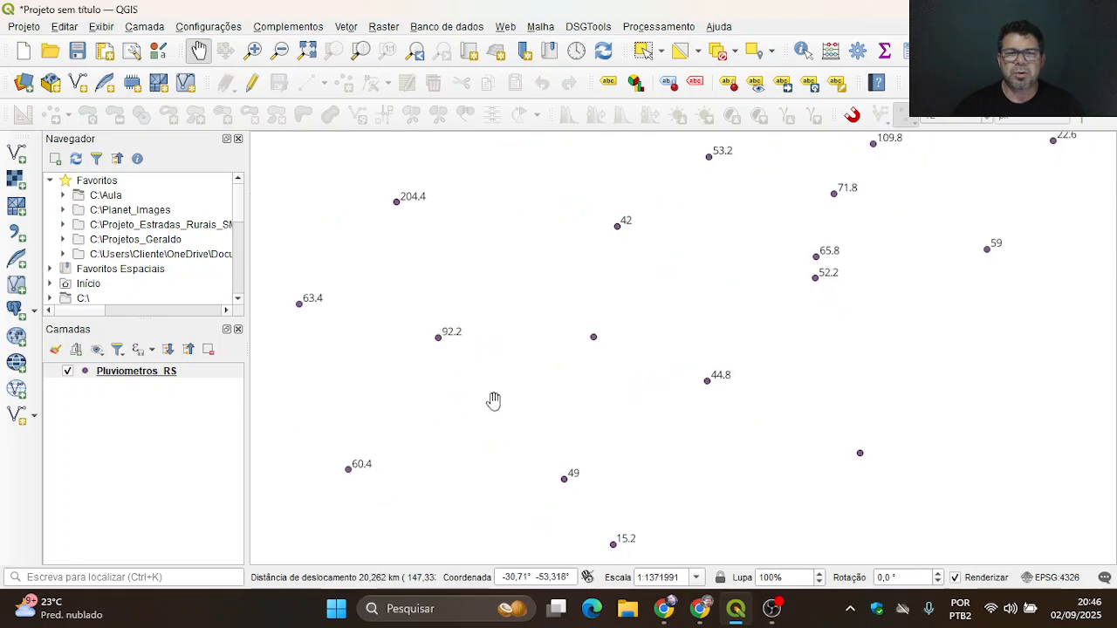
click(644, 50)
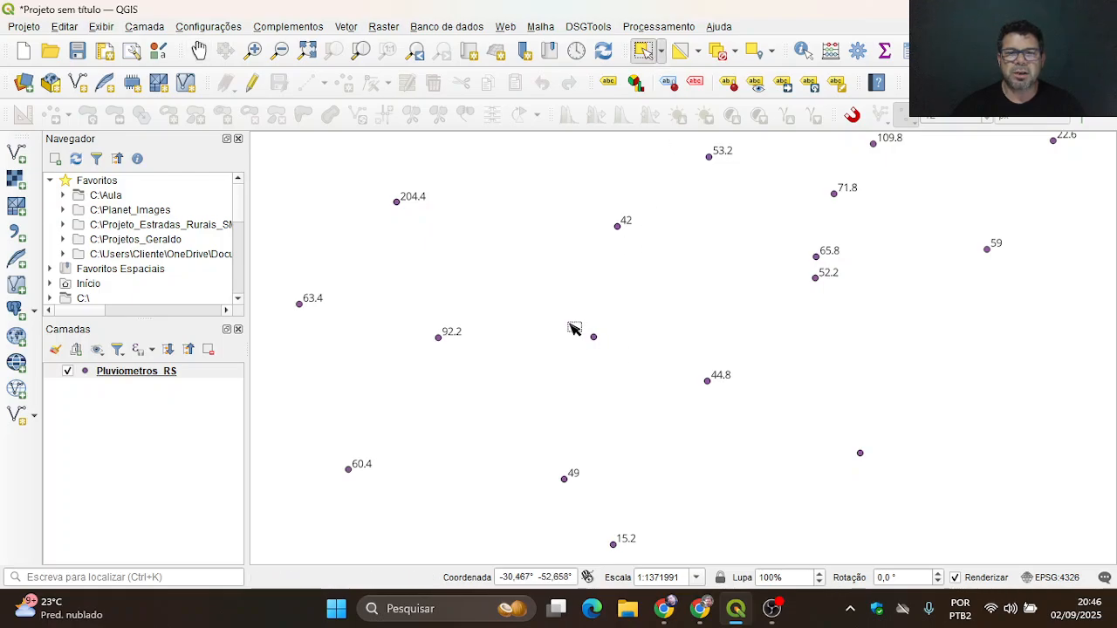
drag(570, 323, 614, 351)
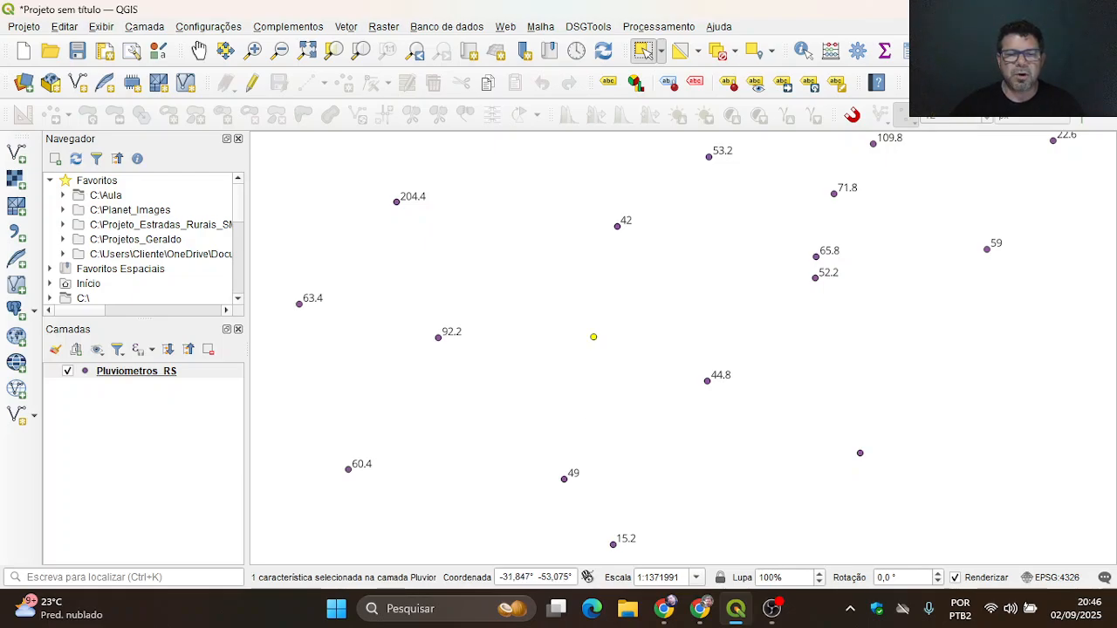
Step: Open the Windows Calculator and place it beside the selected station so the surrounding rainfall labels stay readable
click(407, 604)
text(Calc)
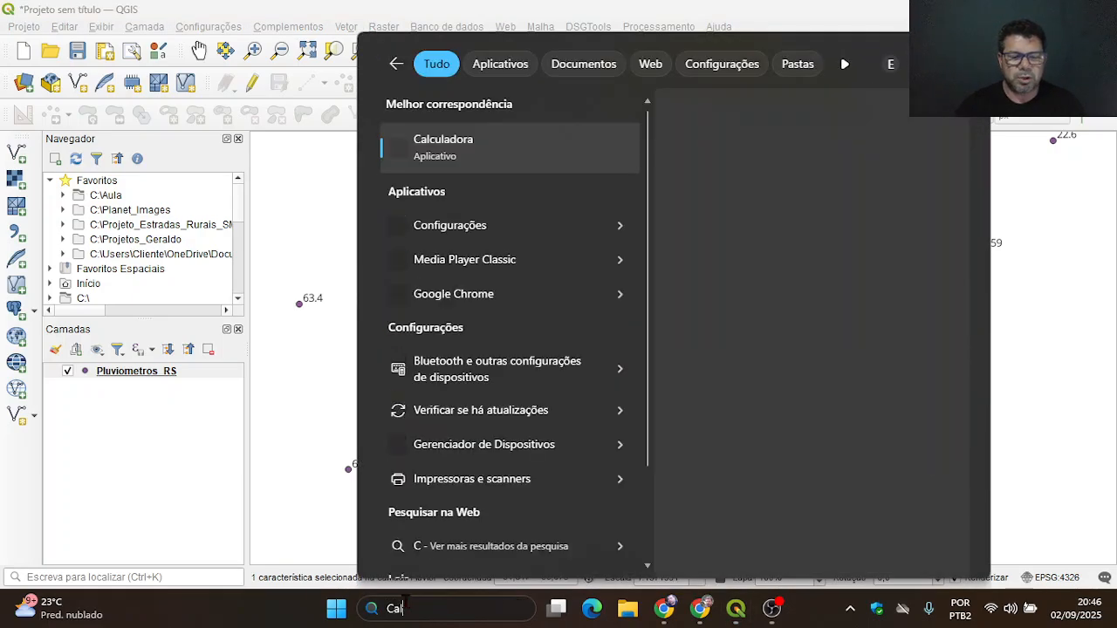
click(513, 149)
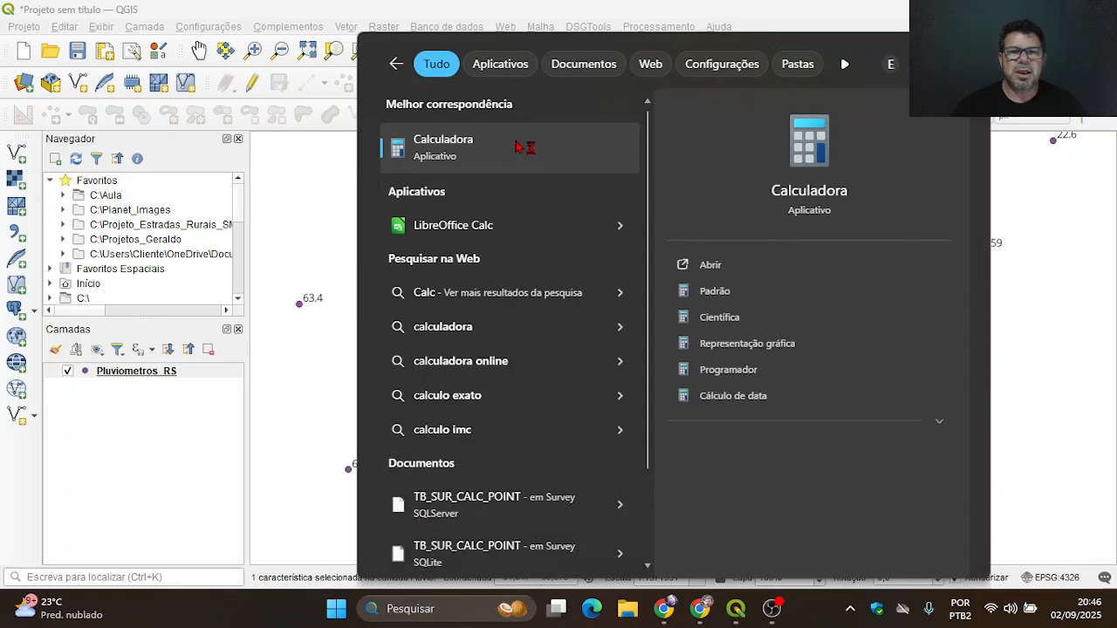
drag(372, 155, 233, 108)
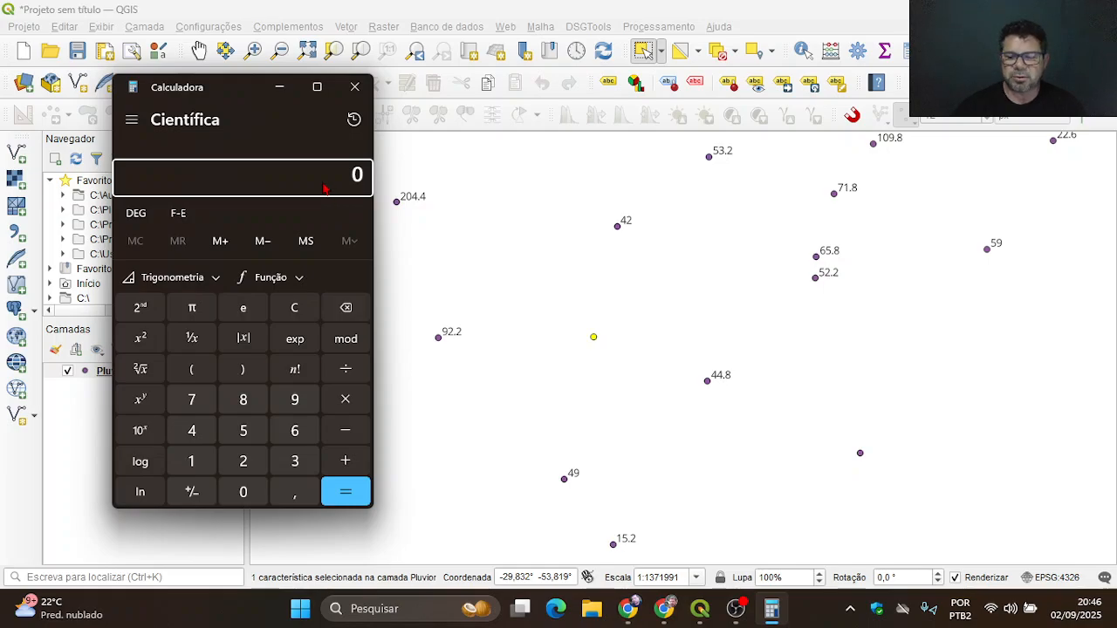
Step: Add the rainfall of the four stations surrounding the selected one in the calculator: 42, 44.8, 49 and 92.2
text(42)
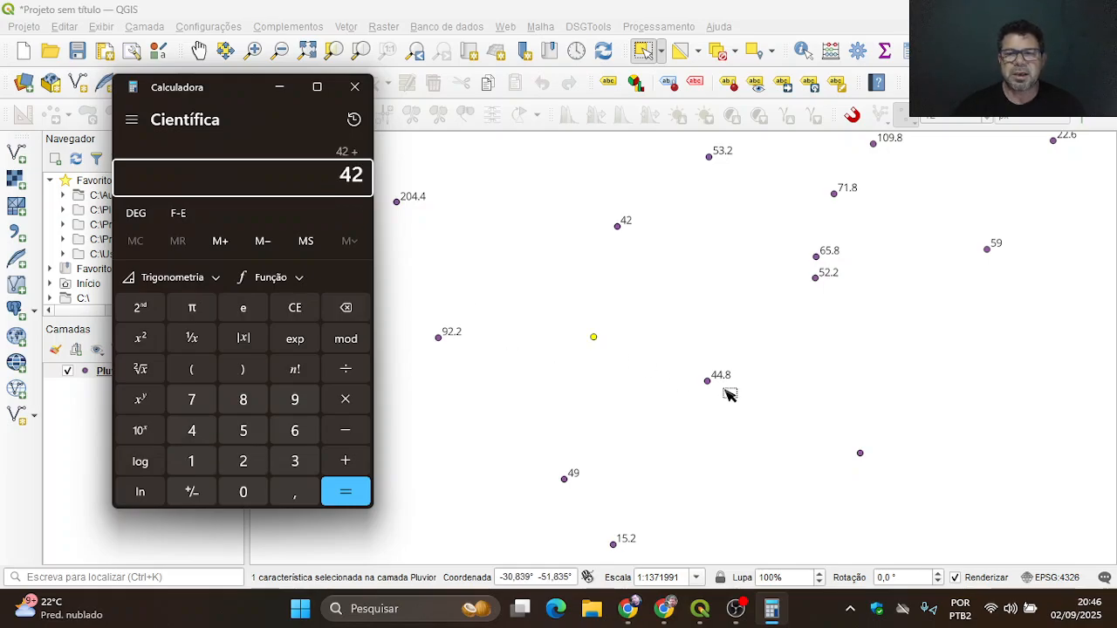
text(,8)
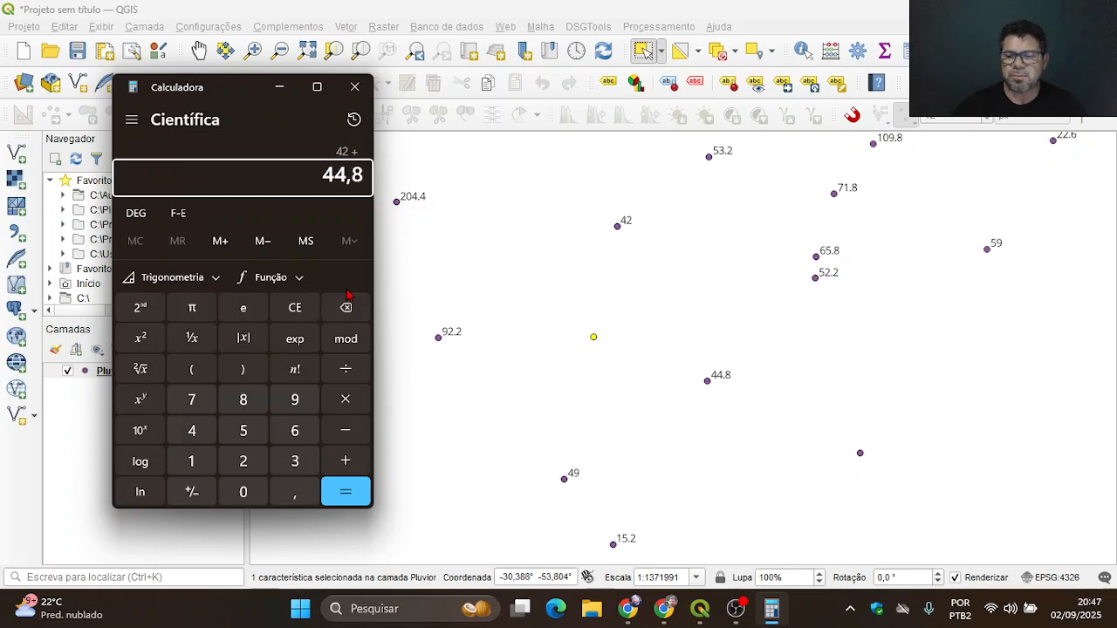
key(plus)
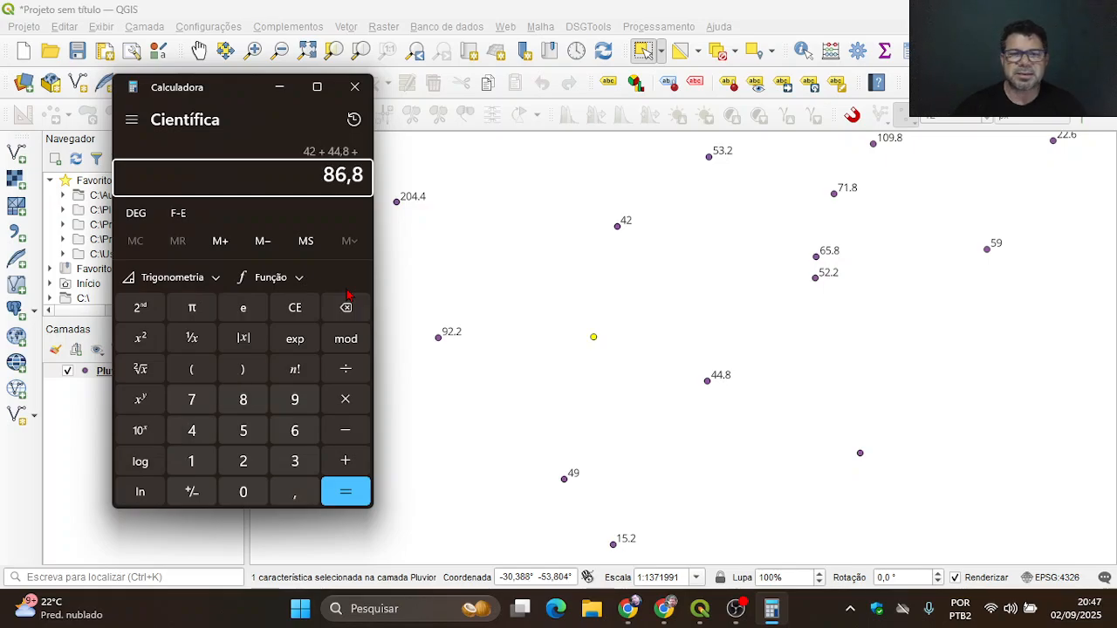
text(49)
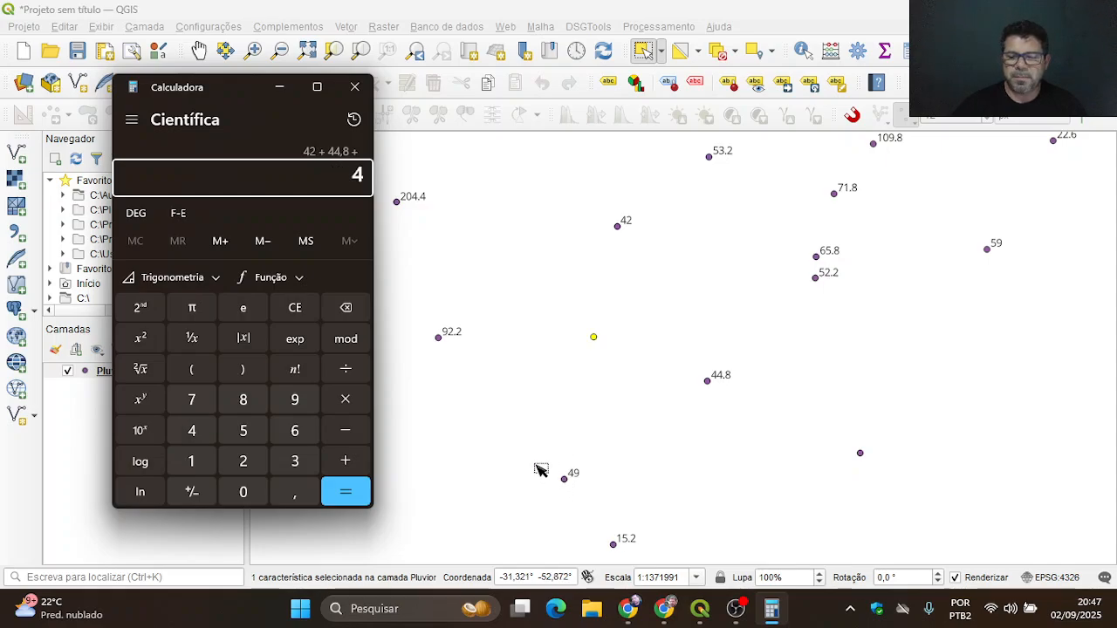
key(plus)
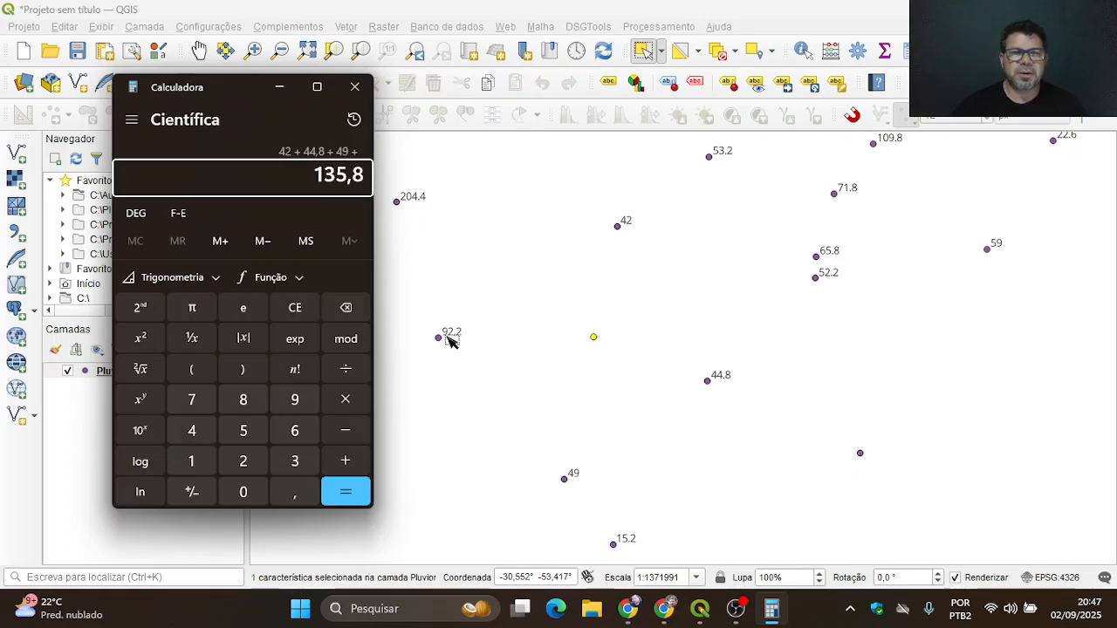
text(92,2)
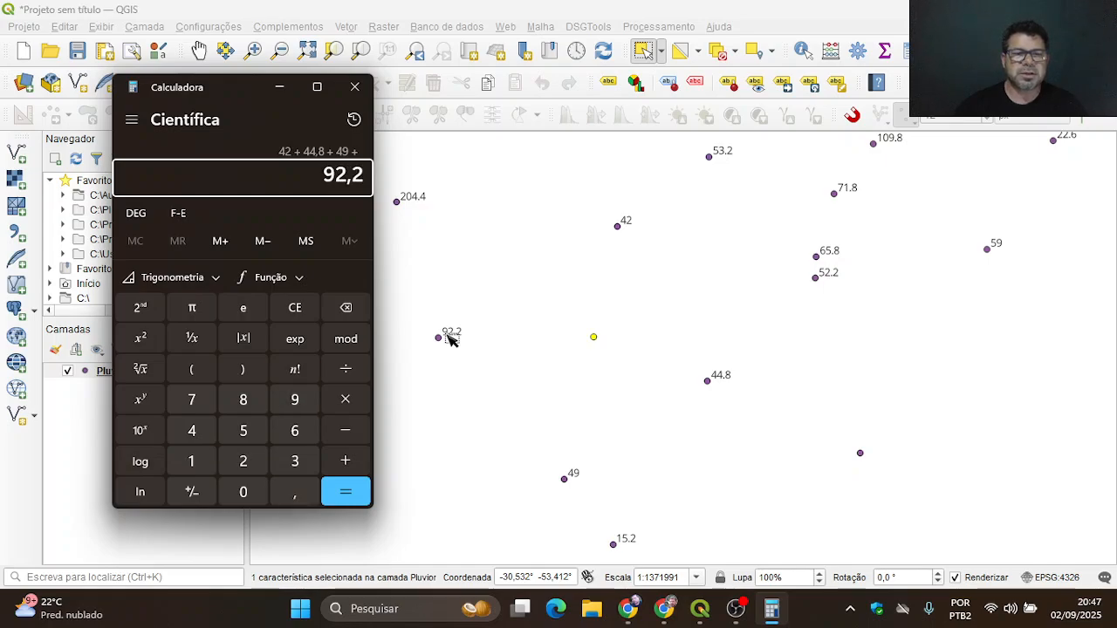
click(360, 493)
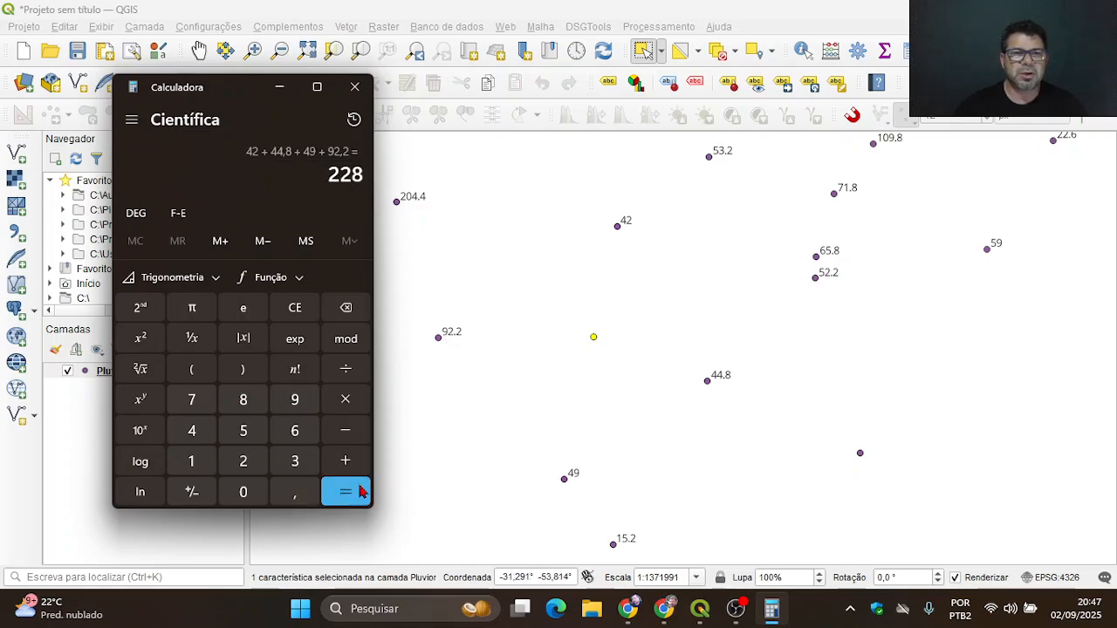
Step: Divide the sum by 4 to get the average rainfall of the neighbouring stations
click(344, 369)
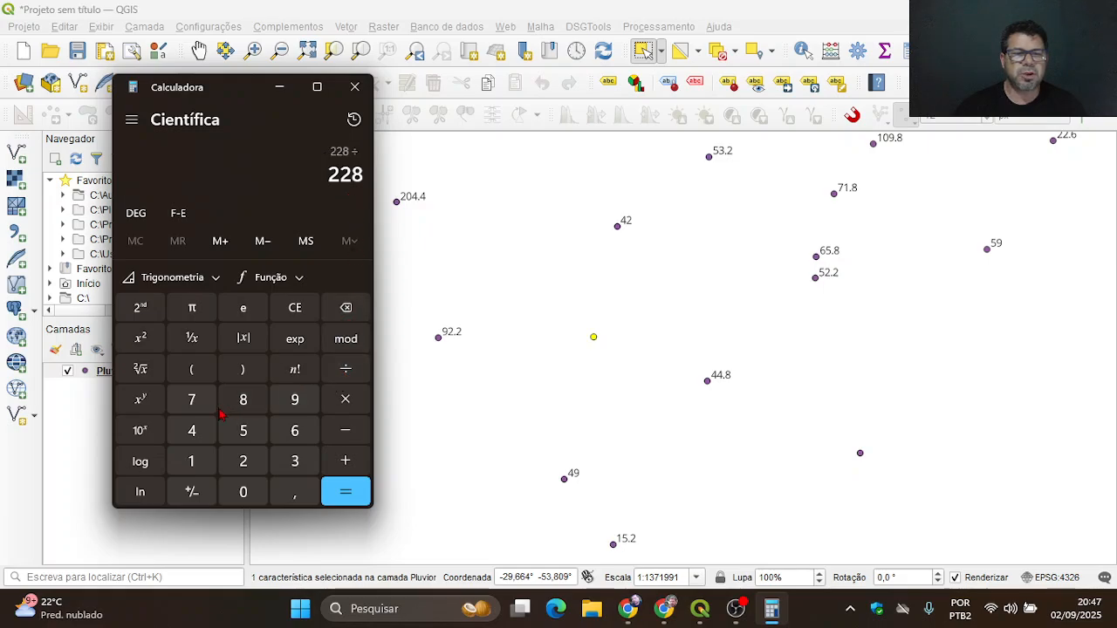
click(191, 437)
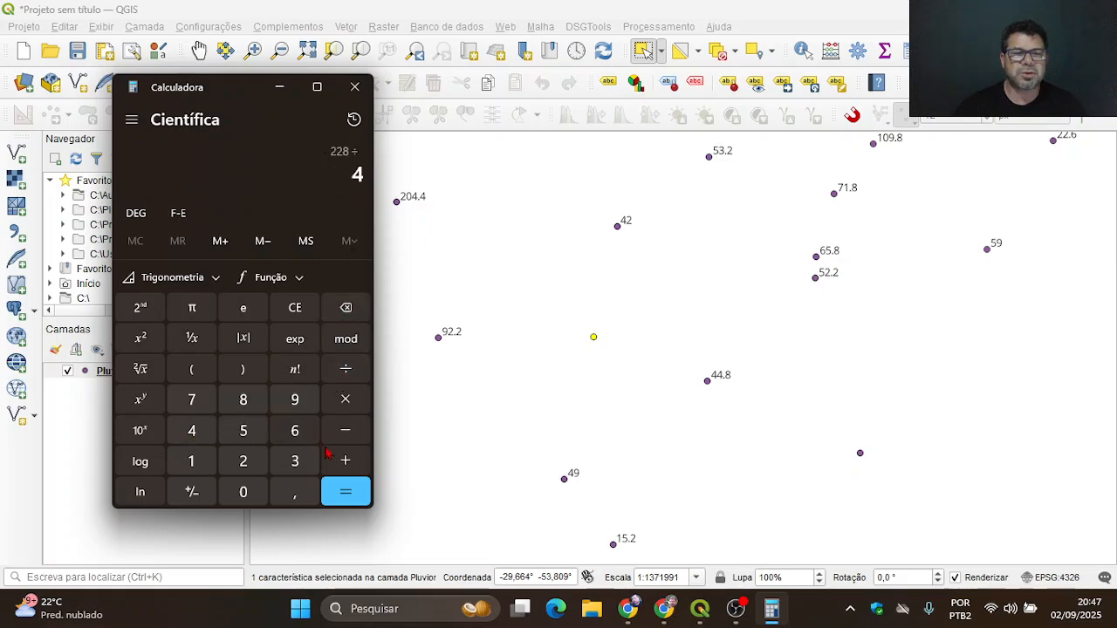
click(345, 493)
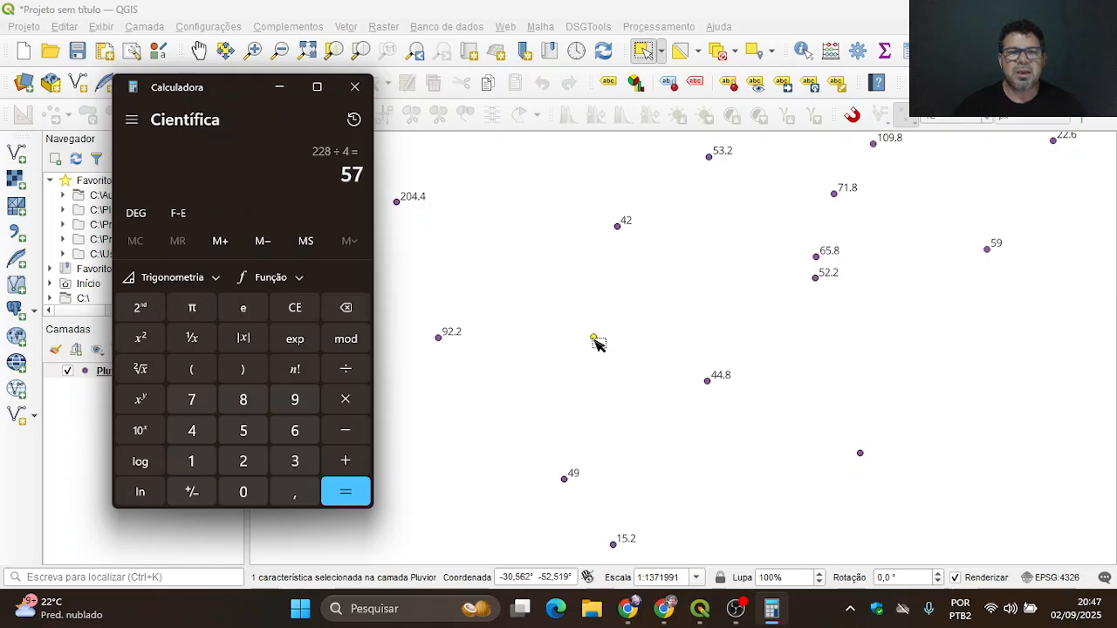
Step: Move the calculator clear of the map tools and turn on editing for the Pluviometros_RS layer
drag(232, 90, 211, 160)
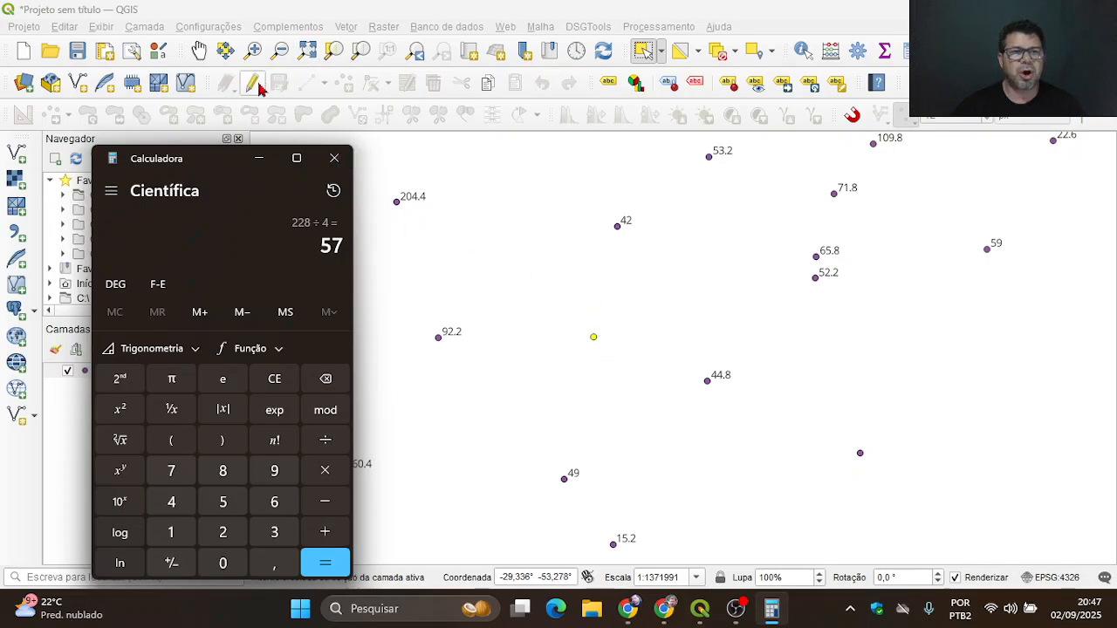
key(ctrl)
key(ctrl)
key(ctrl)
key(ctrl)
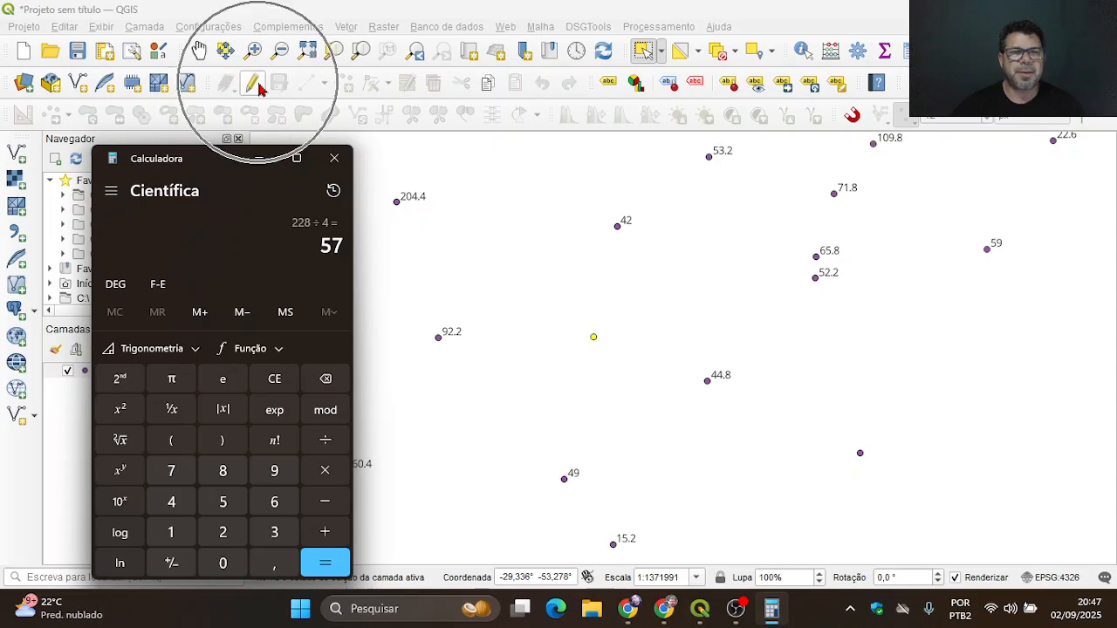
key(ctrl)
click(257, 85)
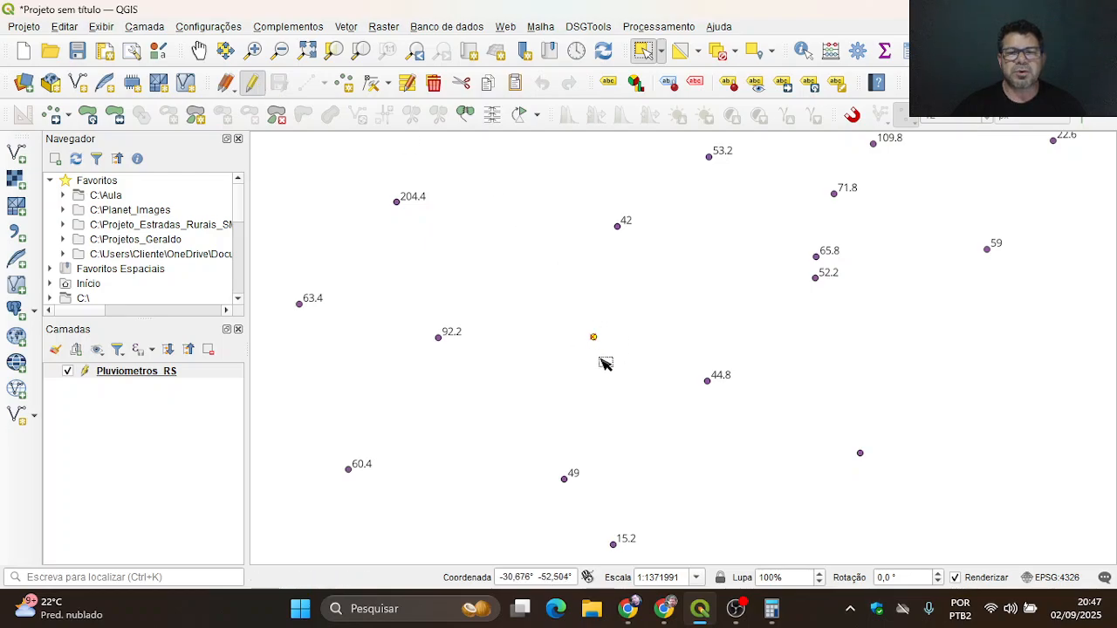
Step: Reselect the unlabelled station between 92.2 and 44.8 and set its 01_05_24 attribute to 57
drag(567, 316, 623, 353)
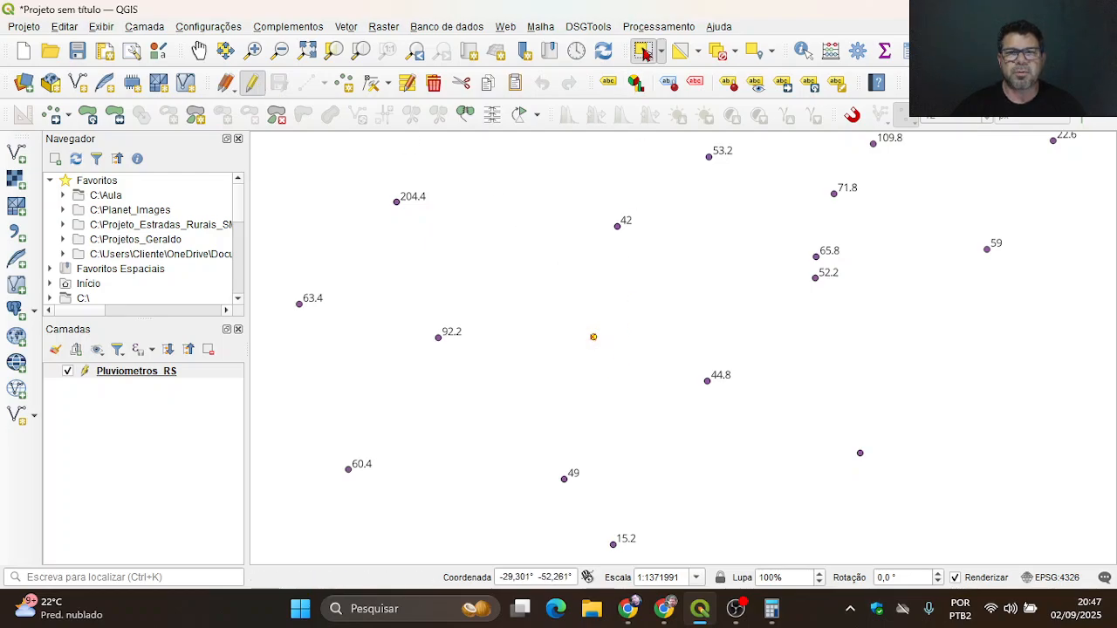
key(ctrl)
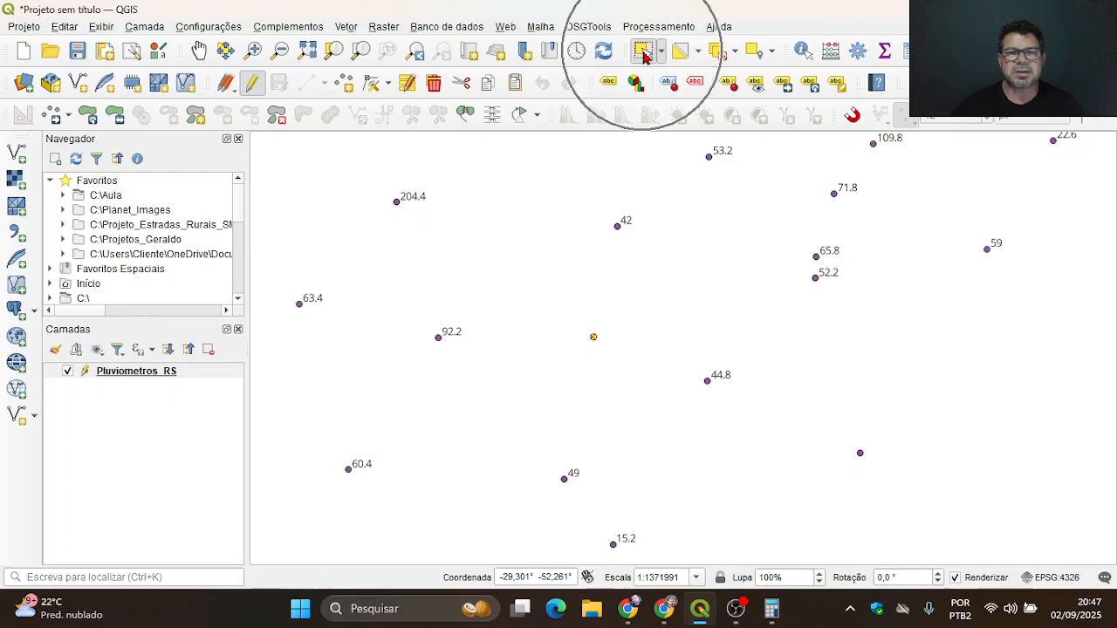
drag(568, 320, 617, 360)
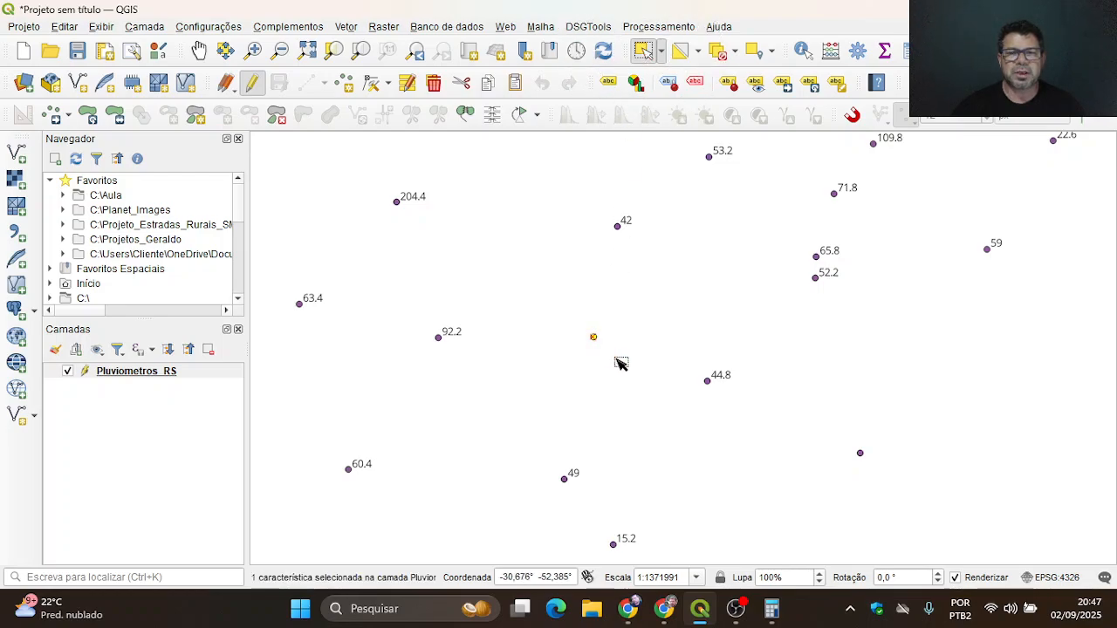
click(407, 90)
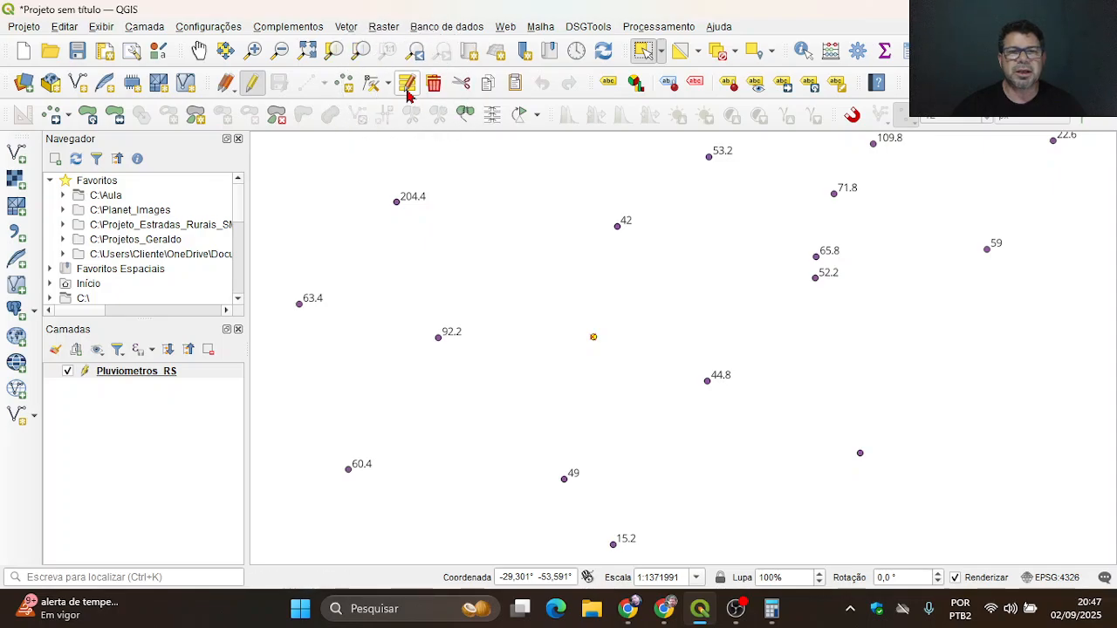
drag(988, 184, 905, 155)
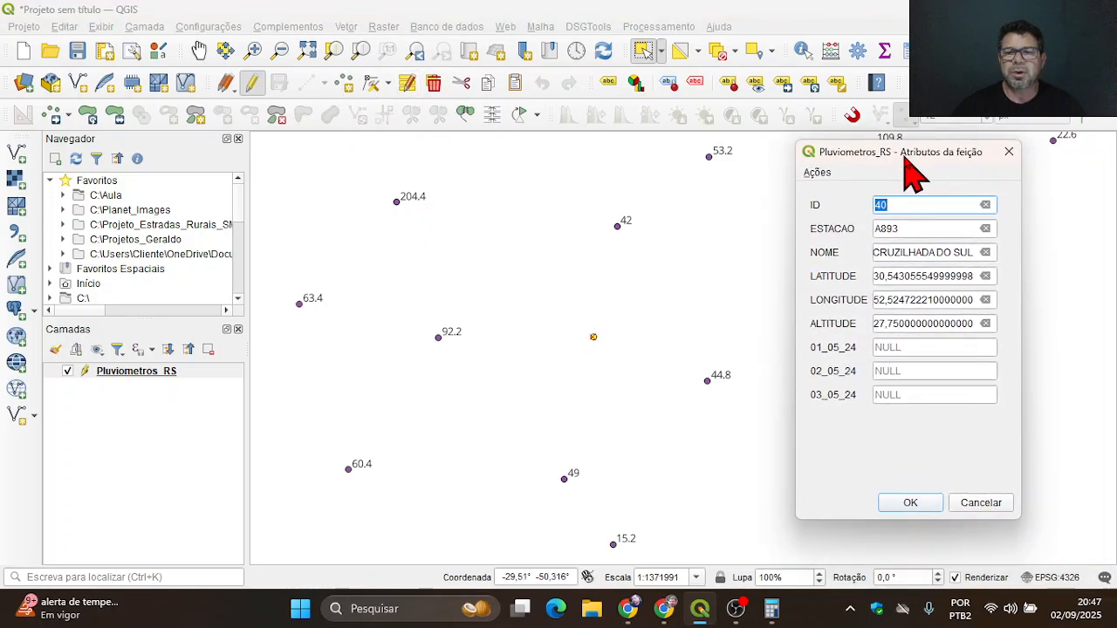
click(898, 347)
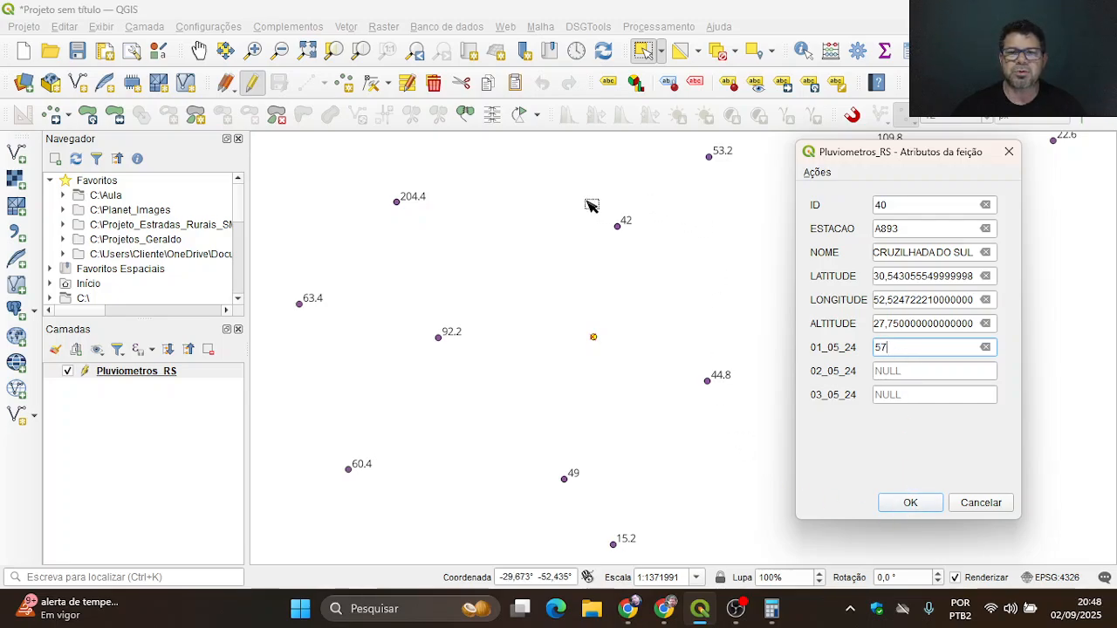
click(912, 504)
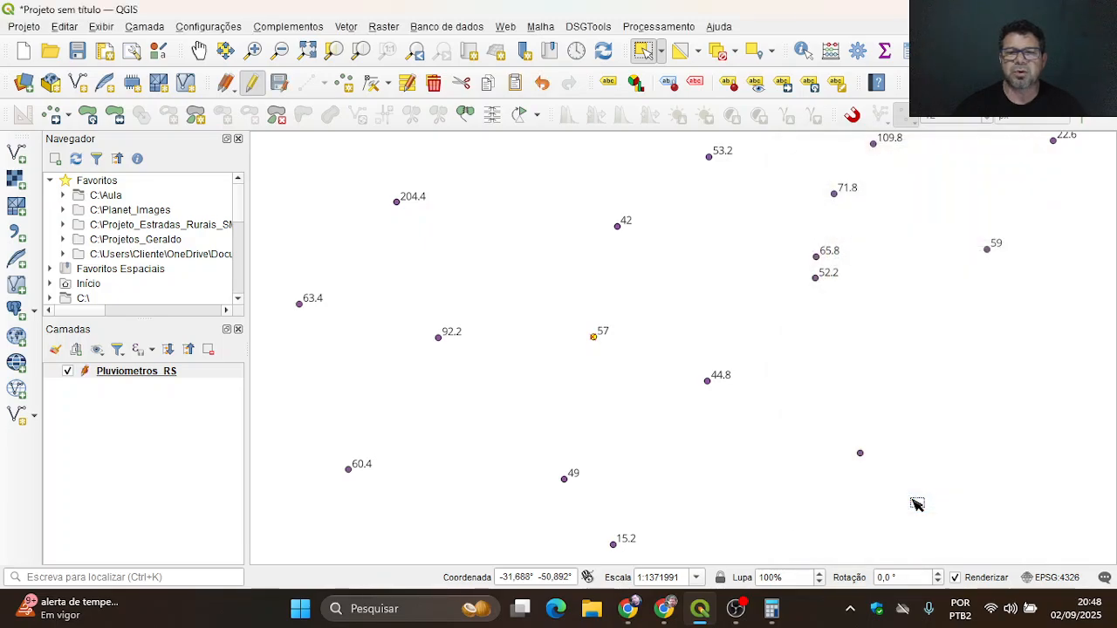
Step: Clear the selection, save the Pluviometros_RS edits and turn off layer editing
click(593, 308)
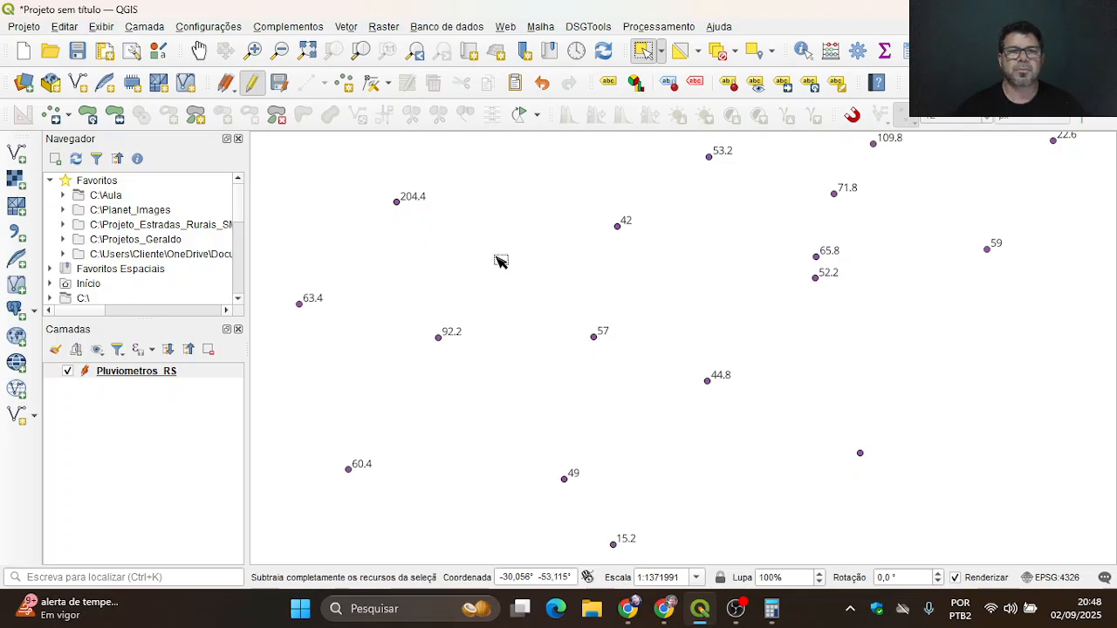
click(280, 87)
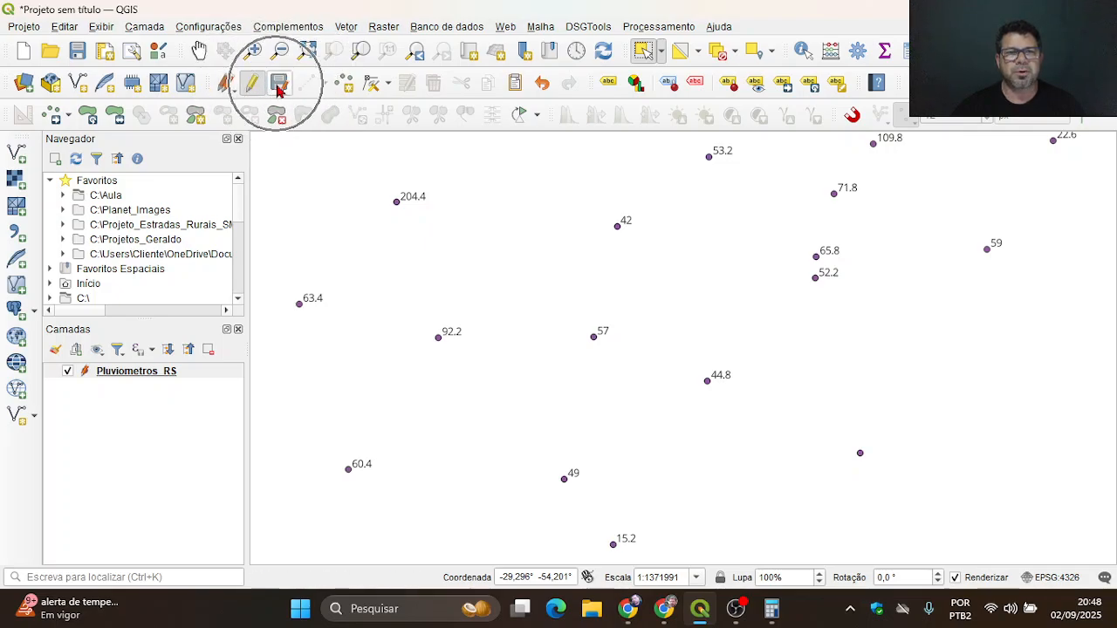
click(252, 82)
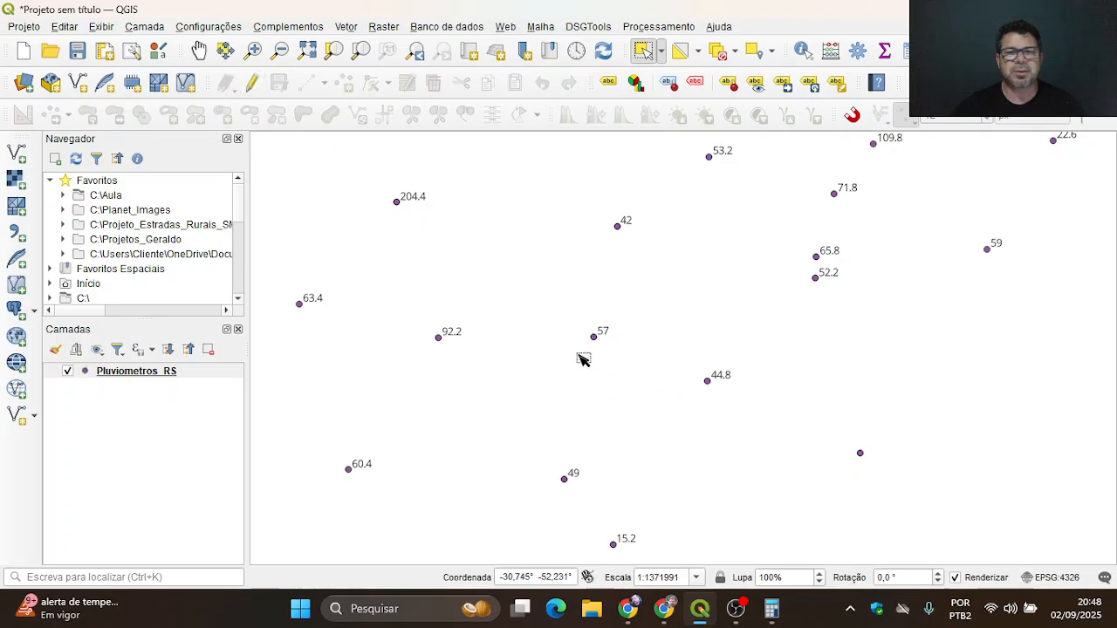
Step: Add the Google Terrain basemap from QuickMapServices to examine the surroundings of the unlabelled station near 66.4
scroll(585, 340, down, 1)
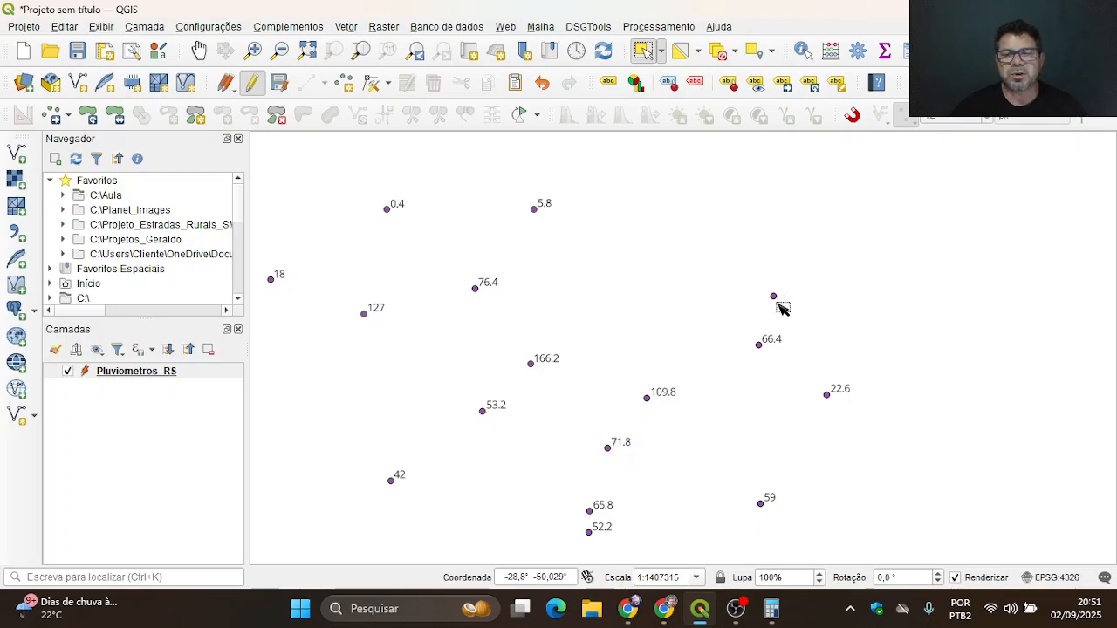
click(506, 27)
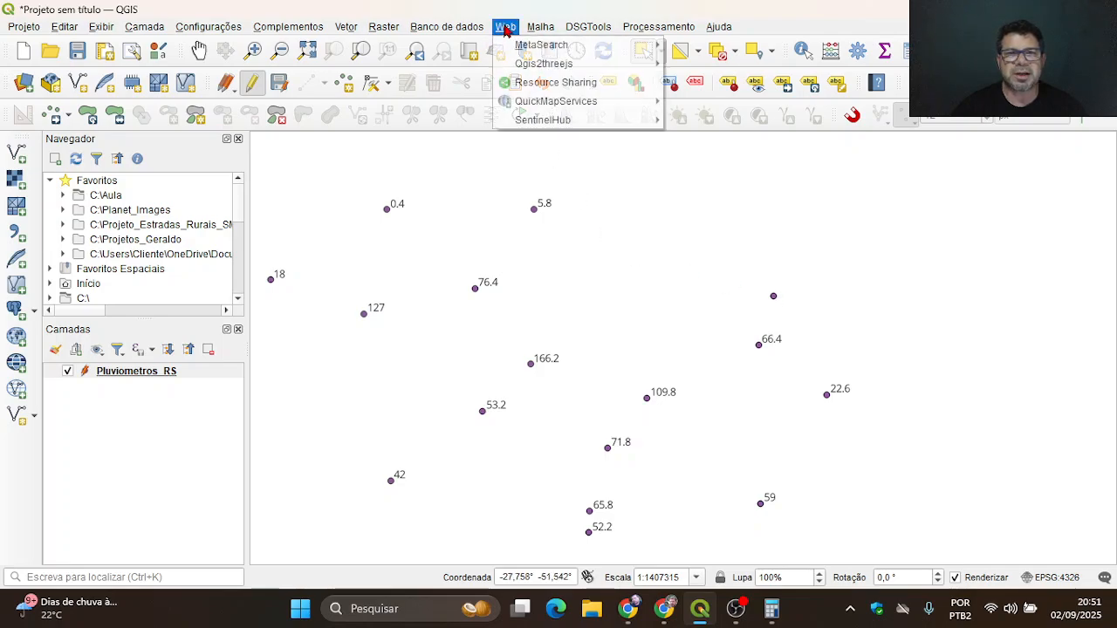
mouse_move(650, 102)
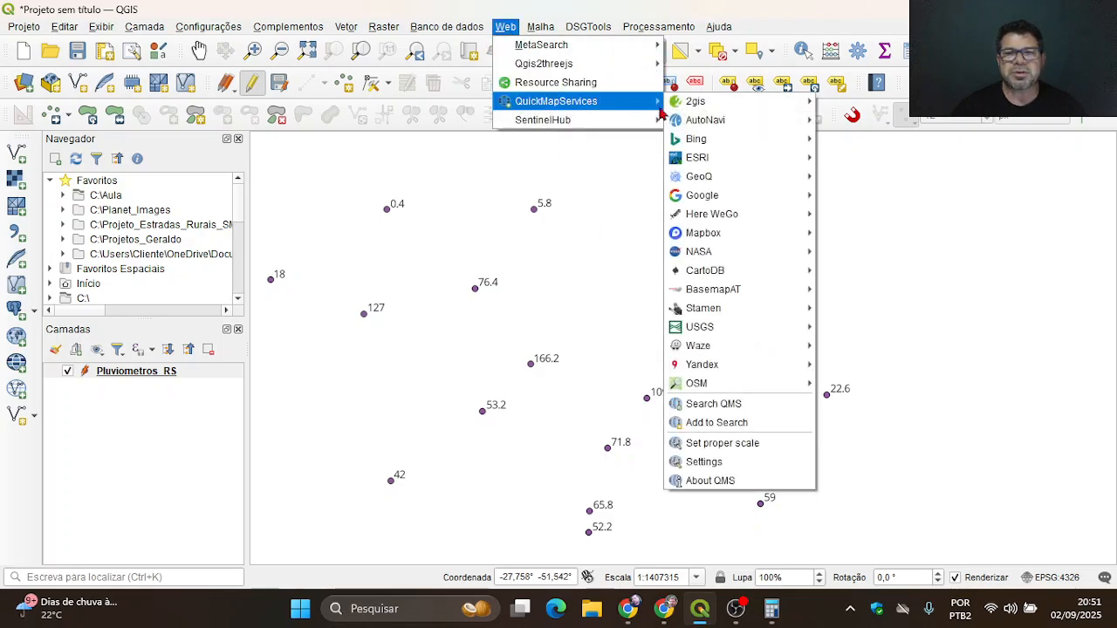
mouse_move(717, 199)
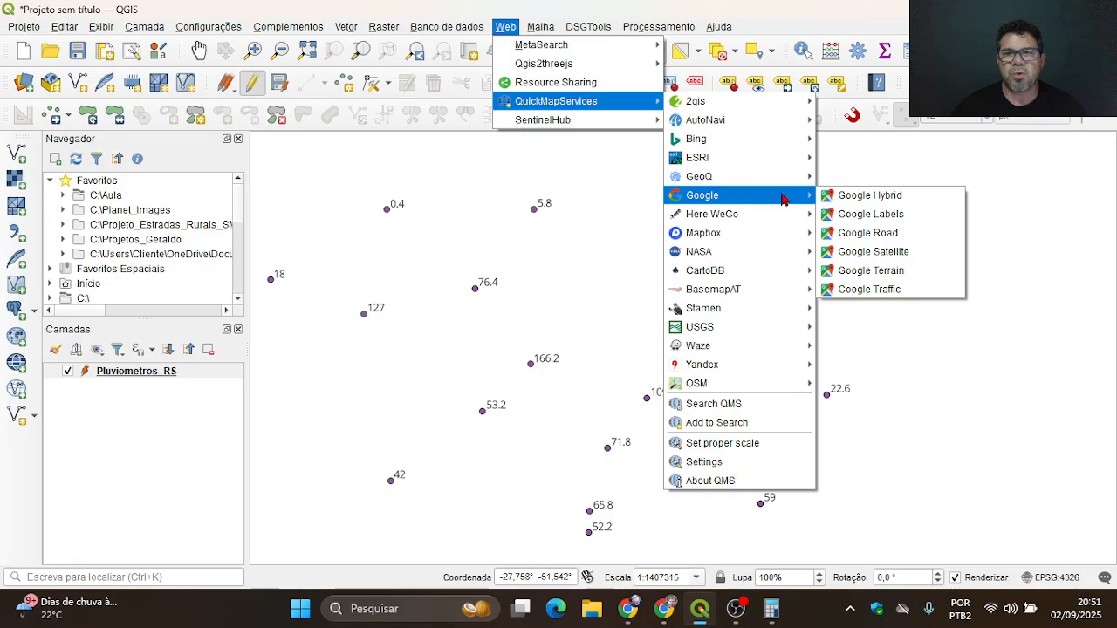
click(899, 270)
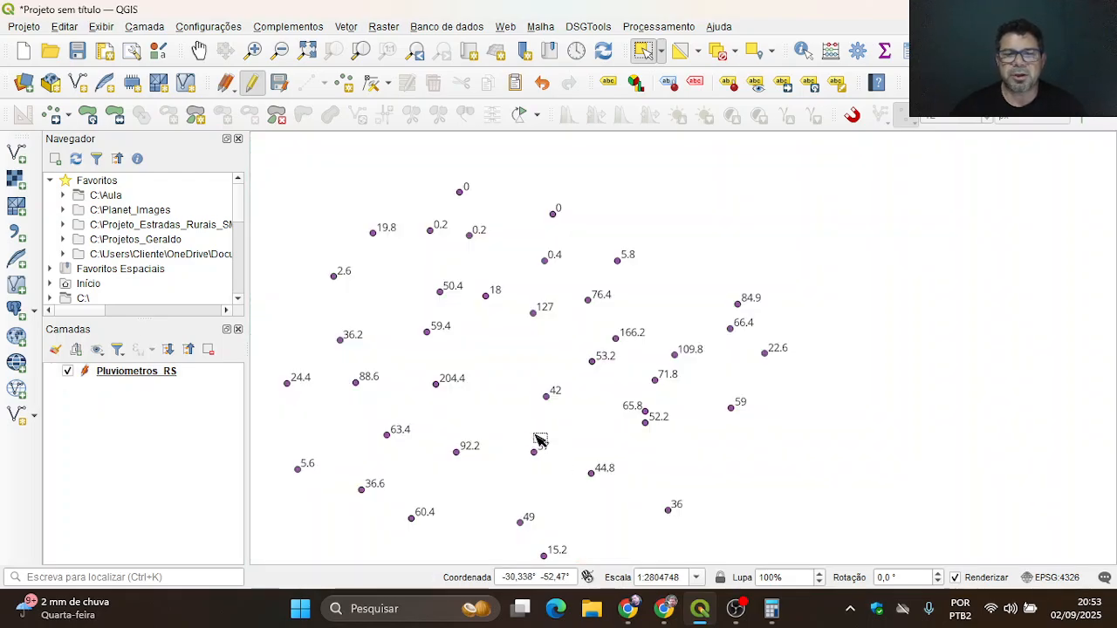
Step: Highlight the stations labelled 57 and 36 in turn, check the eastern stations near 84.9, and clear the selection
drag(521, 442, 547, 473)
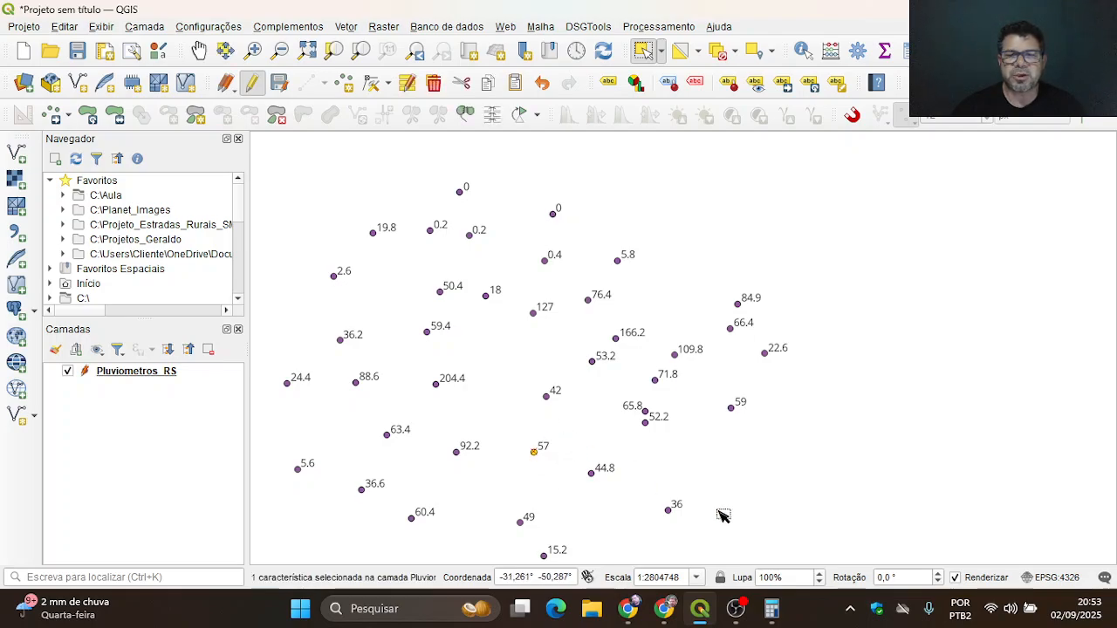
drag(645, 499, 689, 527)
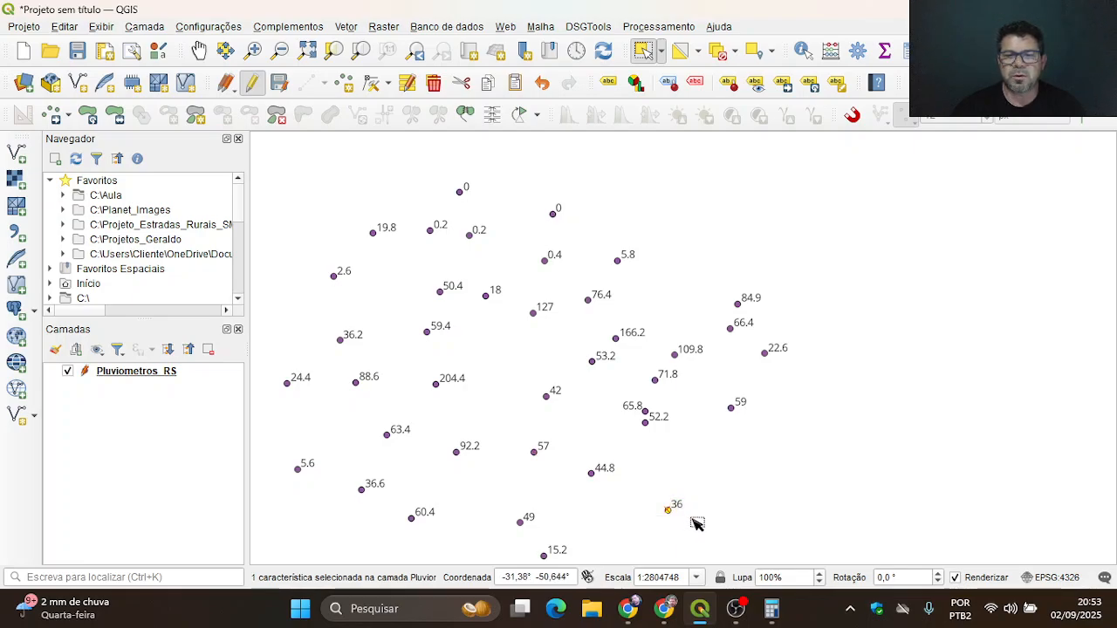
drag(731, 295, 746, 431)
click(789, 363)
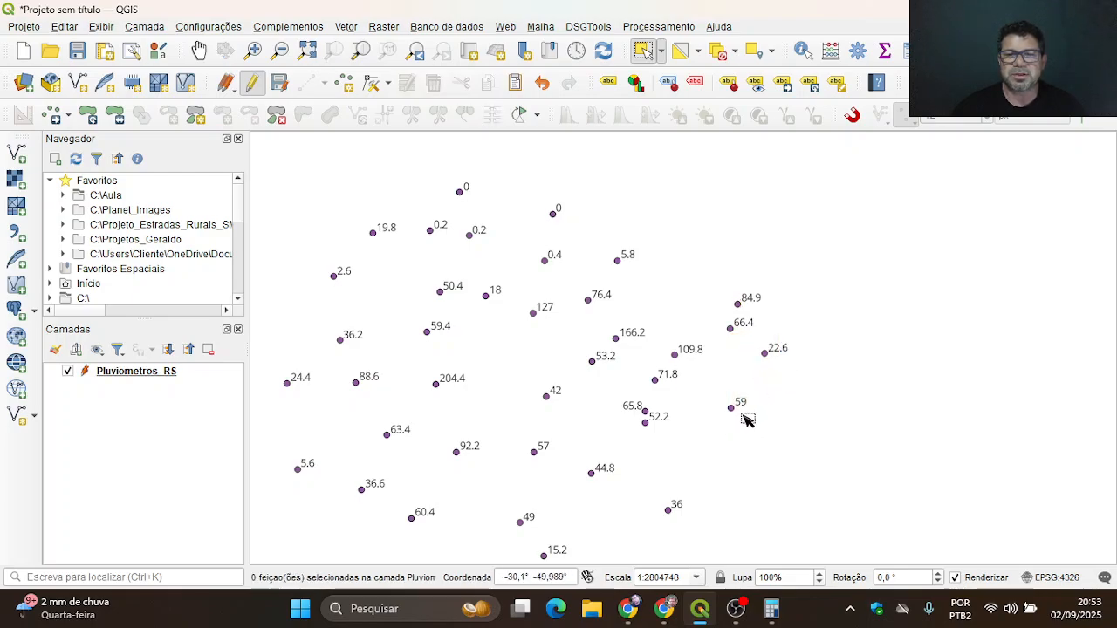
Step: Add the Google Terrain basemap from QuickMapServices beneath the labelled rainfall stations
drag(549, 380, 603, 350)
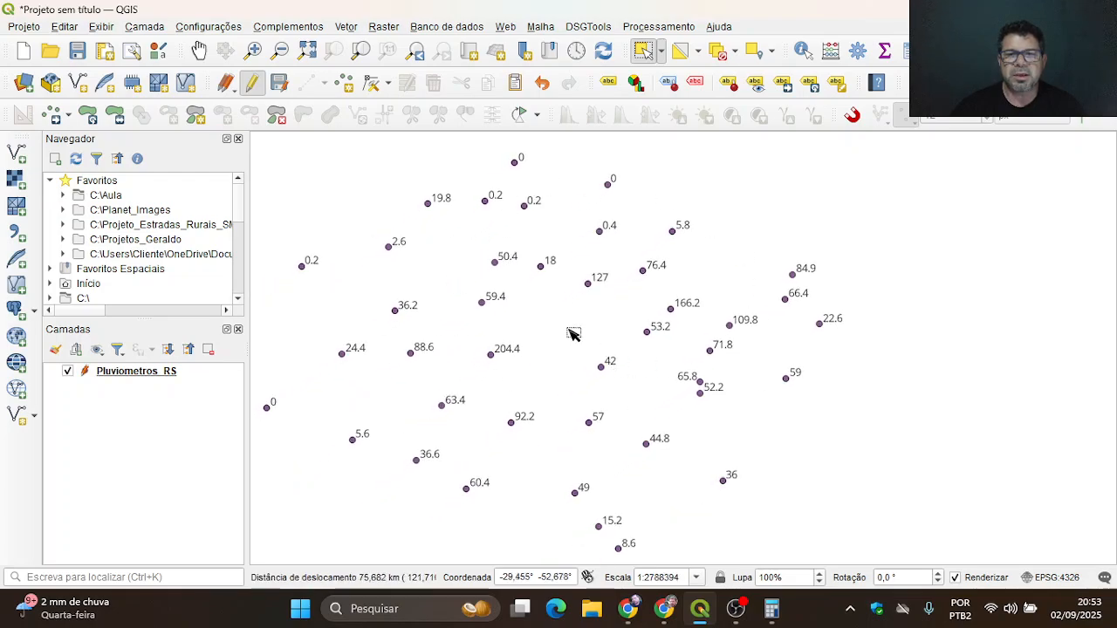
drag(555, 427, 584, 410)
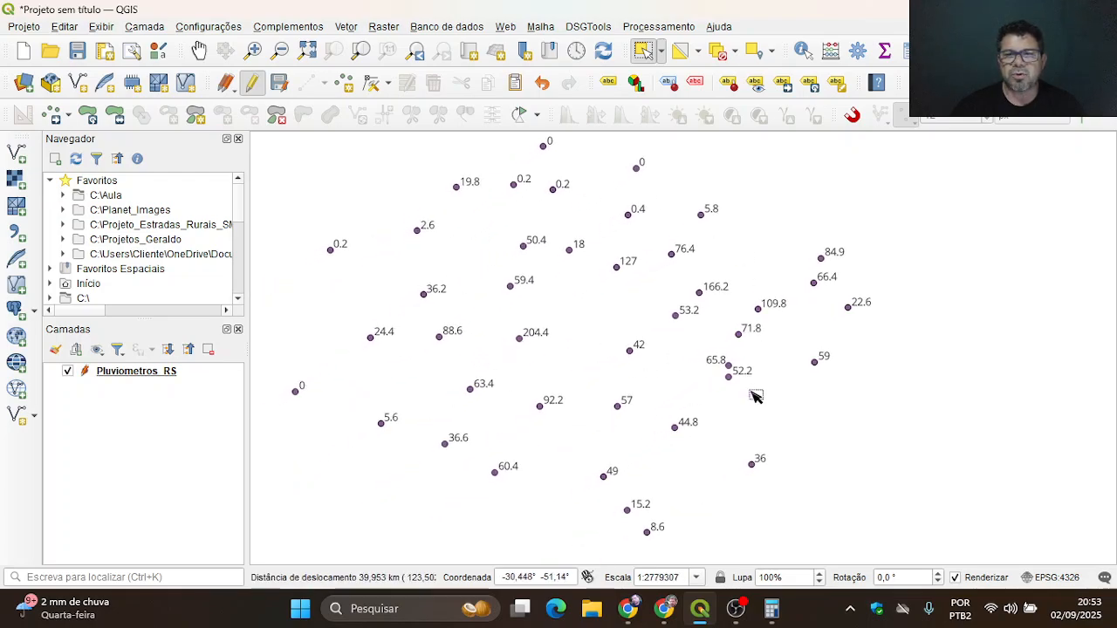
click(506, 26)
mouse_move(576, 101)
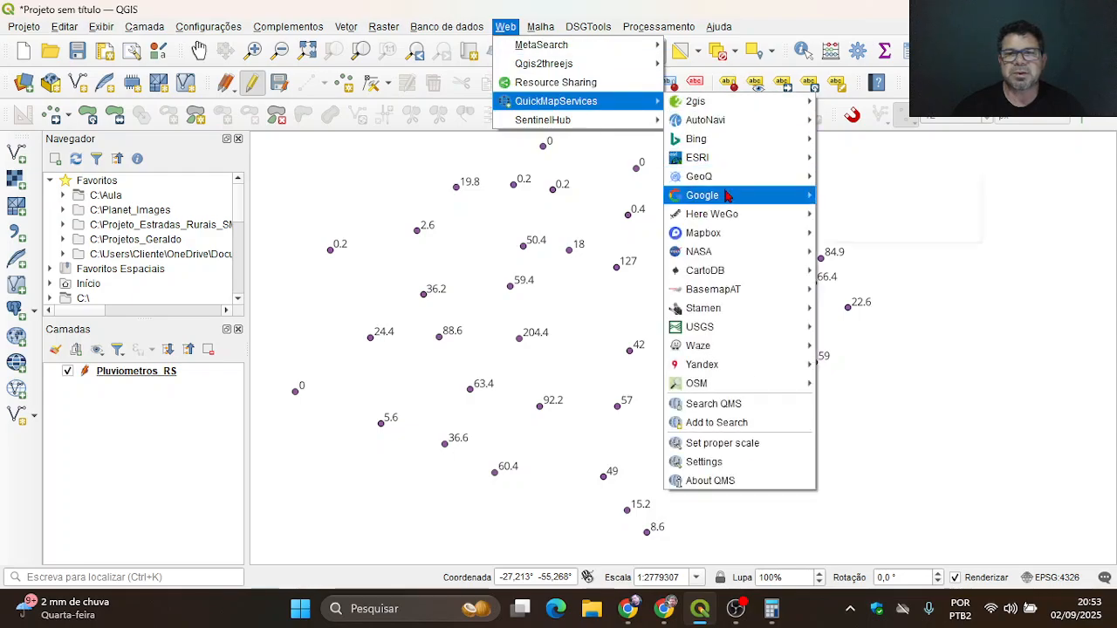
mouse_move(703, 196)
click(890, 274)
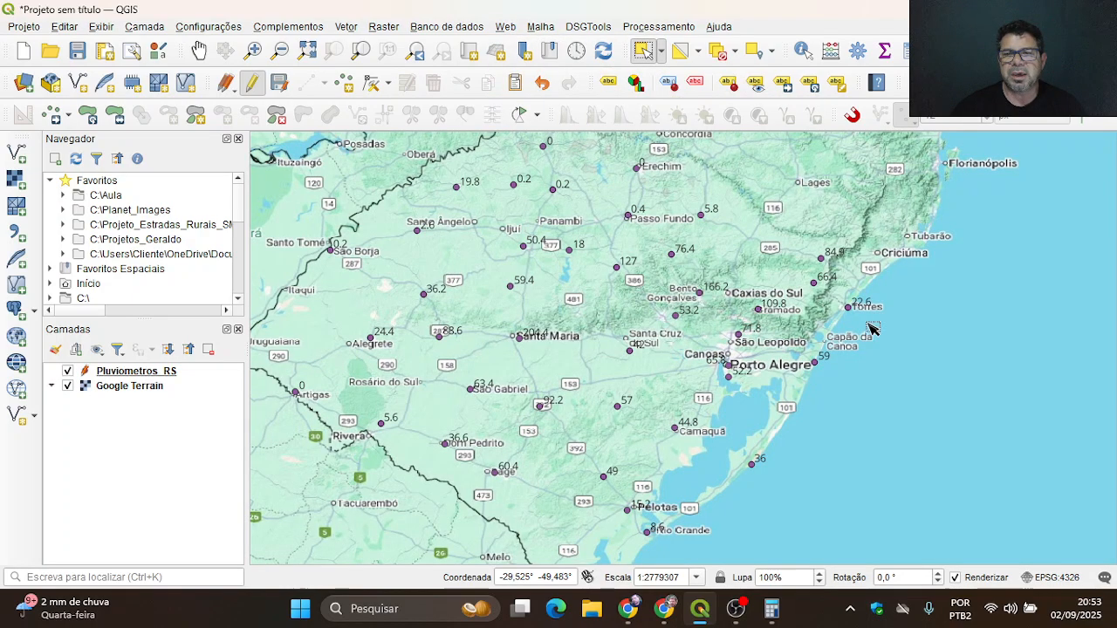
Step: Examine the terrain around the eastern stations, then save the Pluviometros_RS edits and turn off layer editing
scroll(842, 292, up, 1)
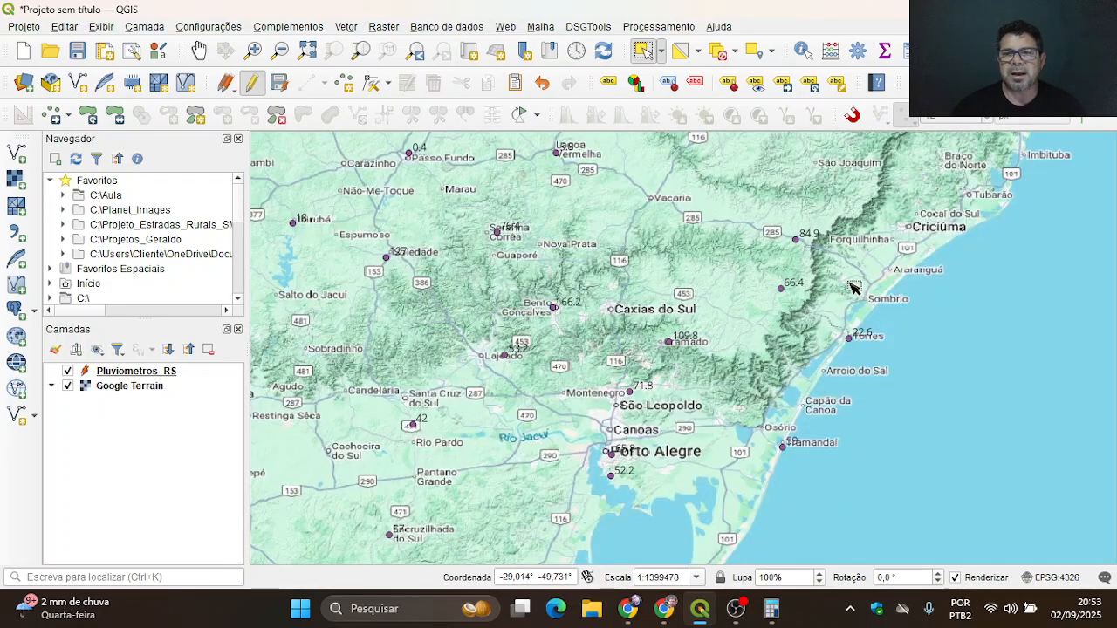
drag(810, 306, 812, 377)
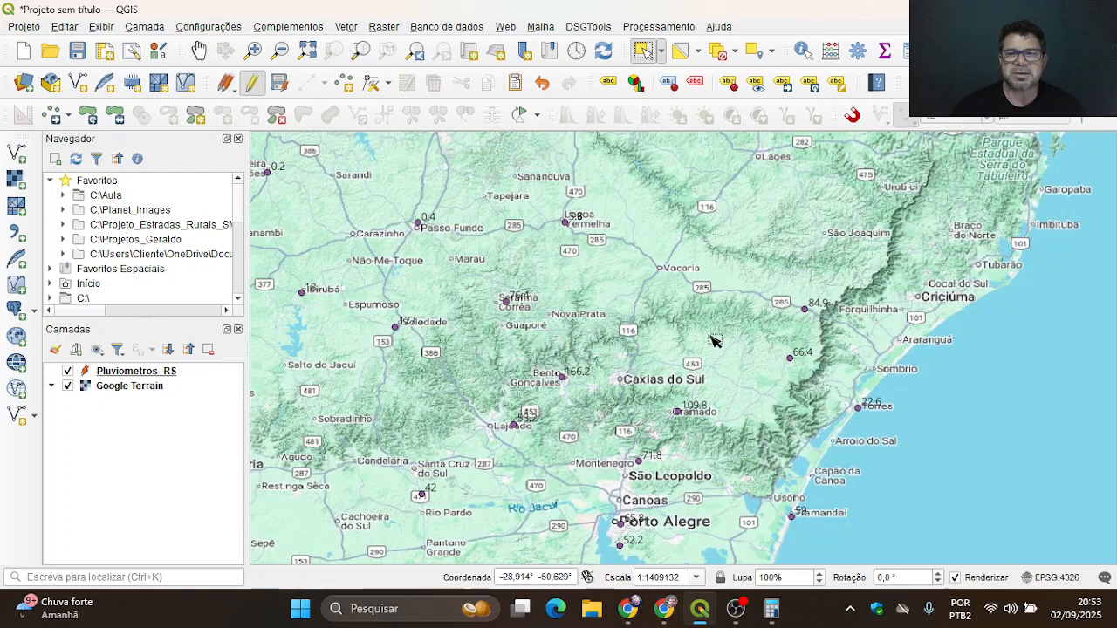
scroll(716, 342, down, 1)
drag(673, 355, 722, 295)
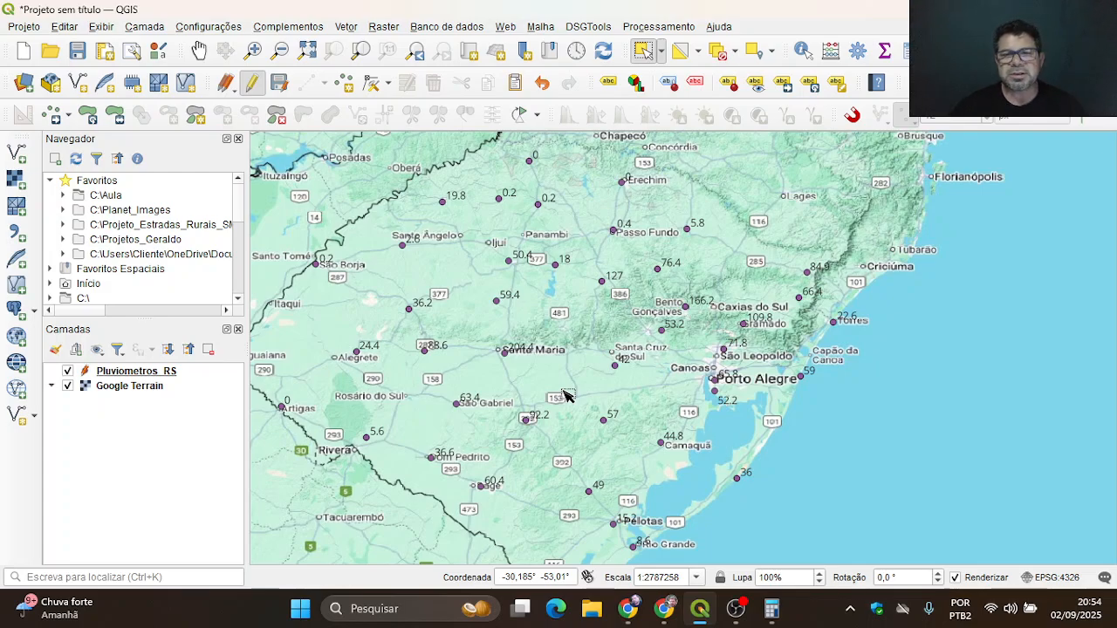
click(280, 87)
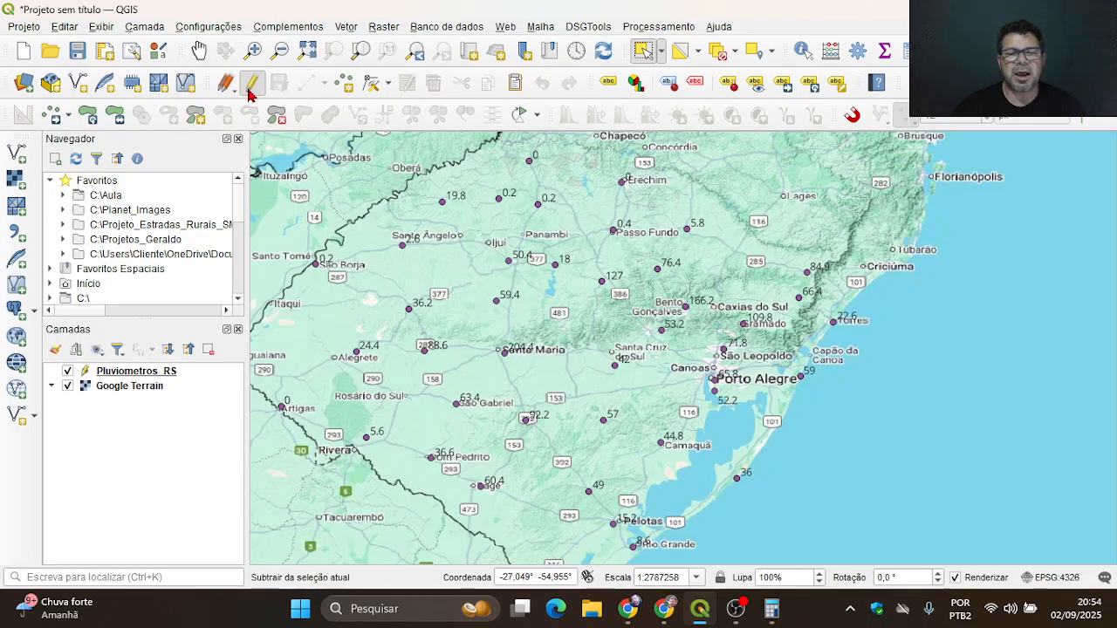
click(250, 87)
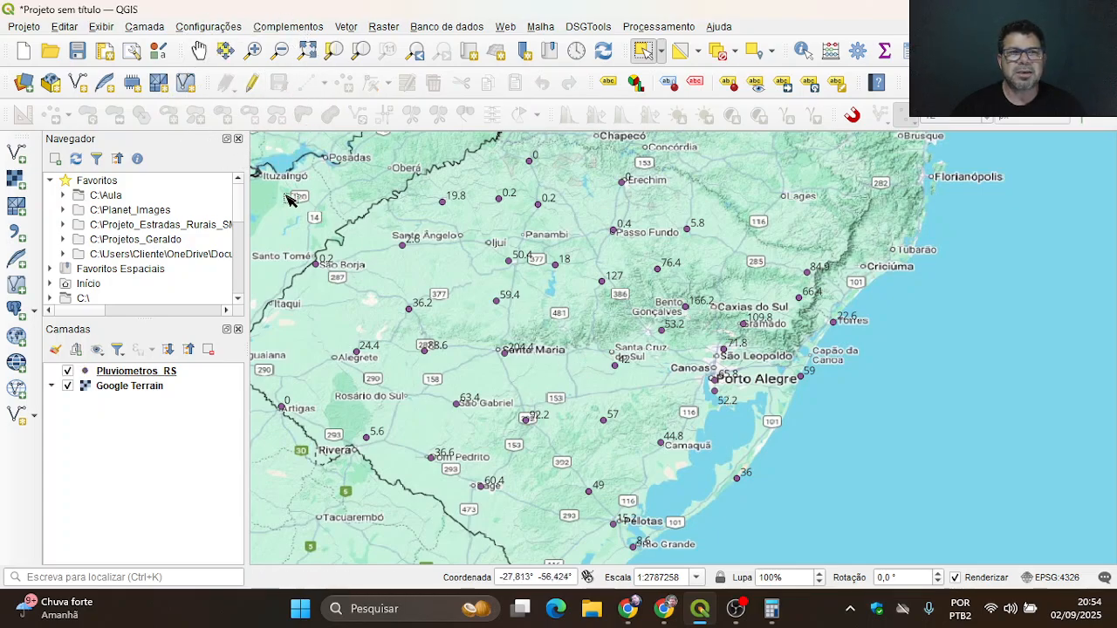
Step: Open the Pluviometros_RS attribute table and review the 01_05_24 rainfall values in ascending order
drag(541, 362, 626, 322)
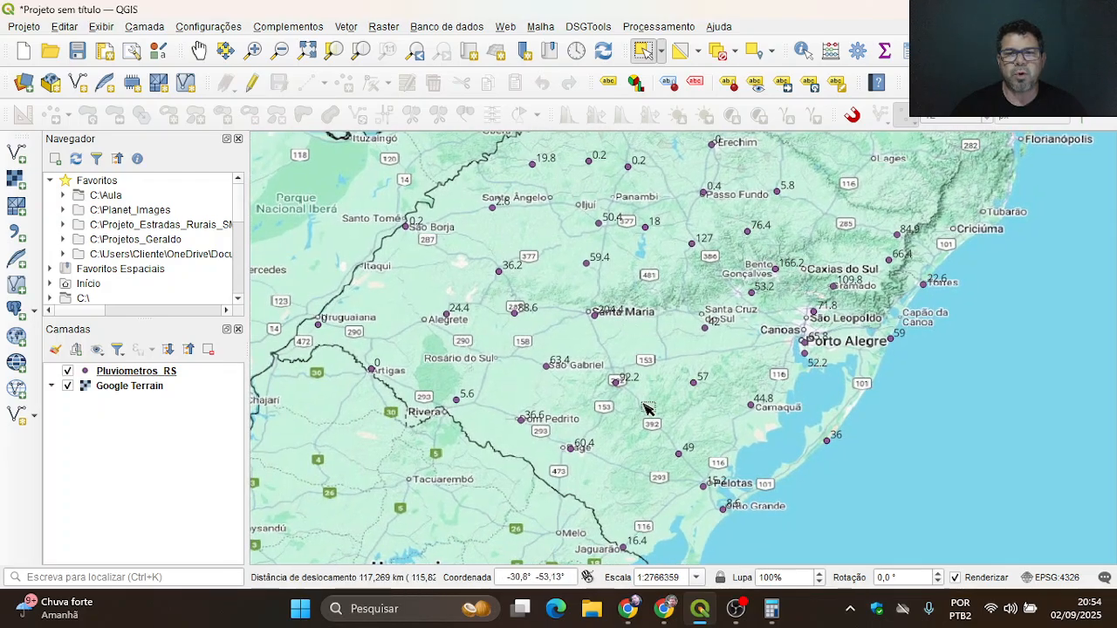
click(188, 376)
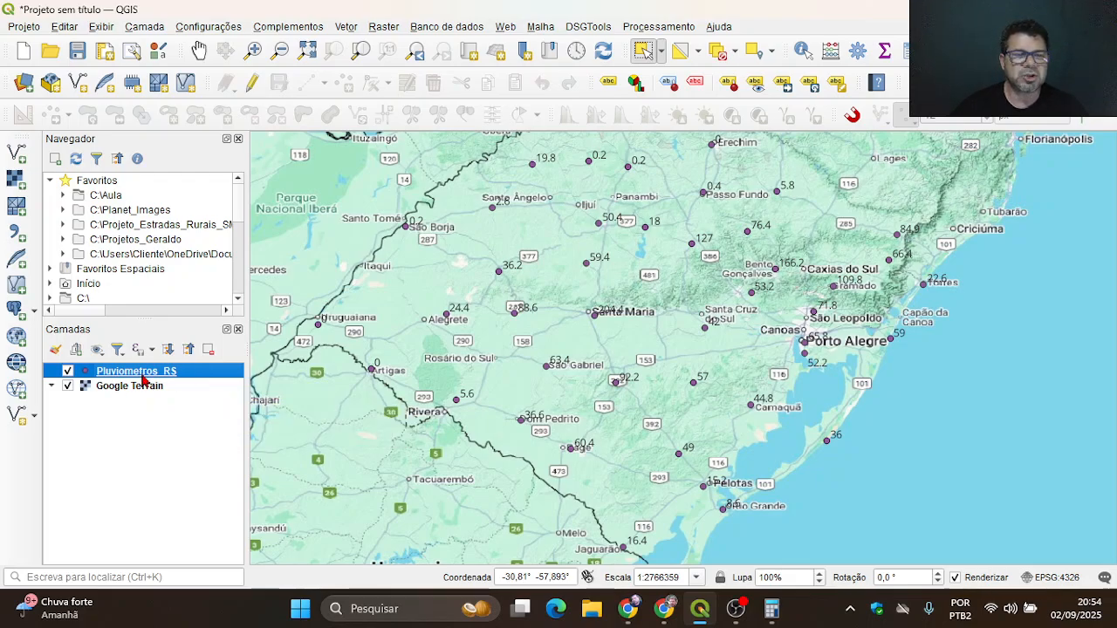
key(F6)
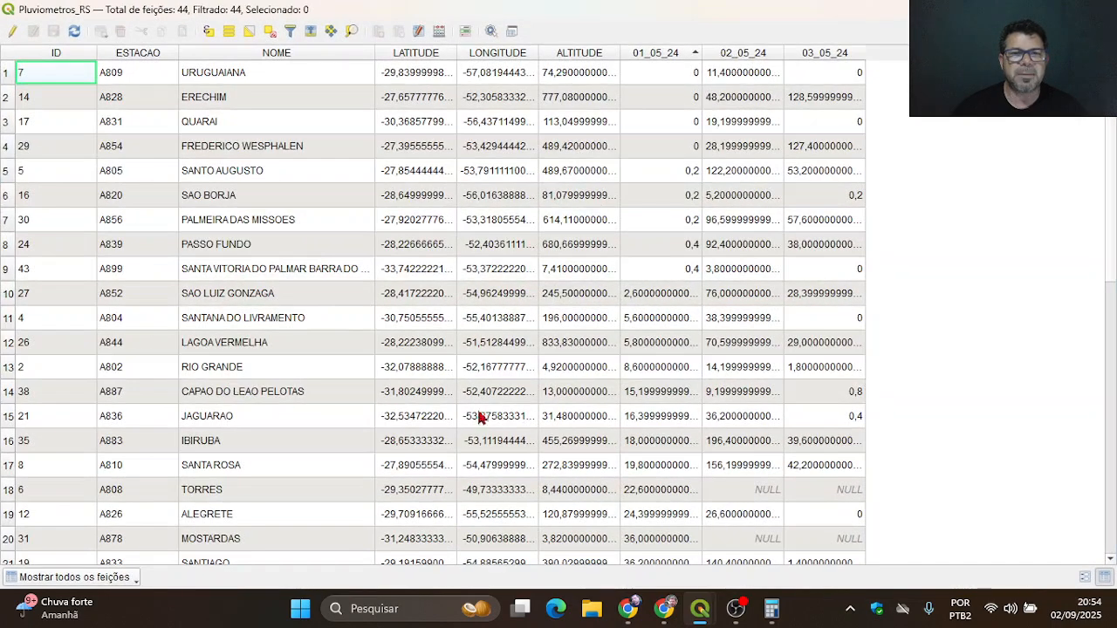
click(659, 54)
click(659, 54)
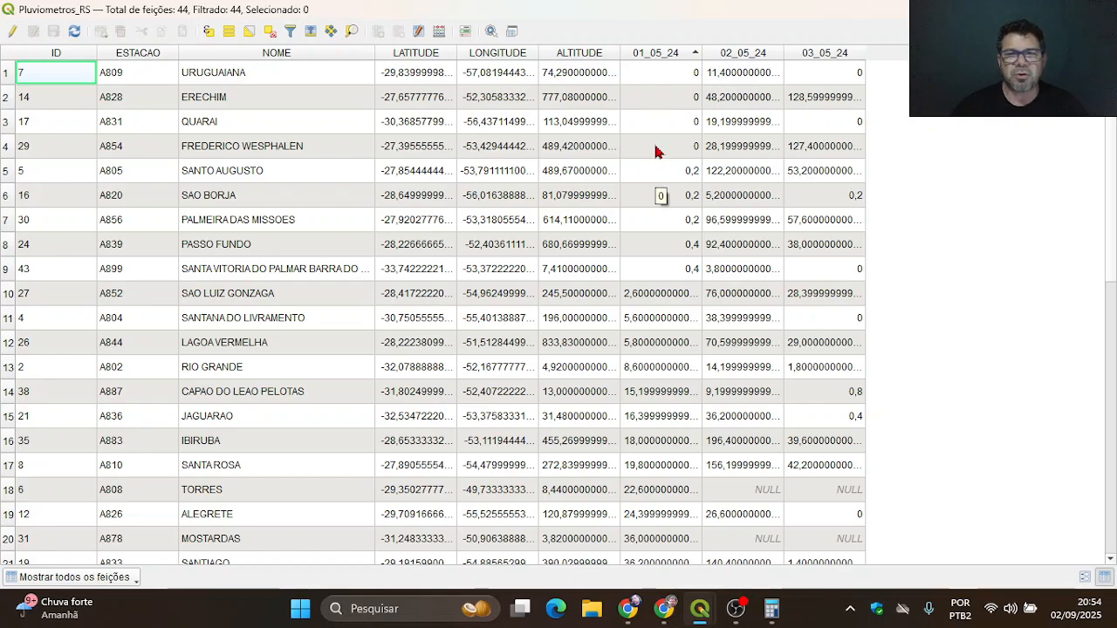
scroll(661, 271, down, 1)
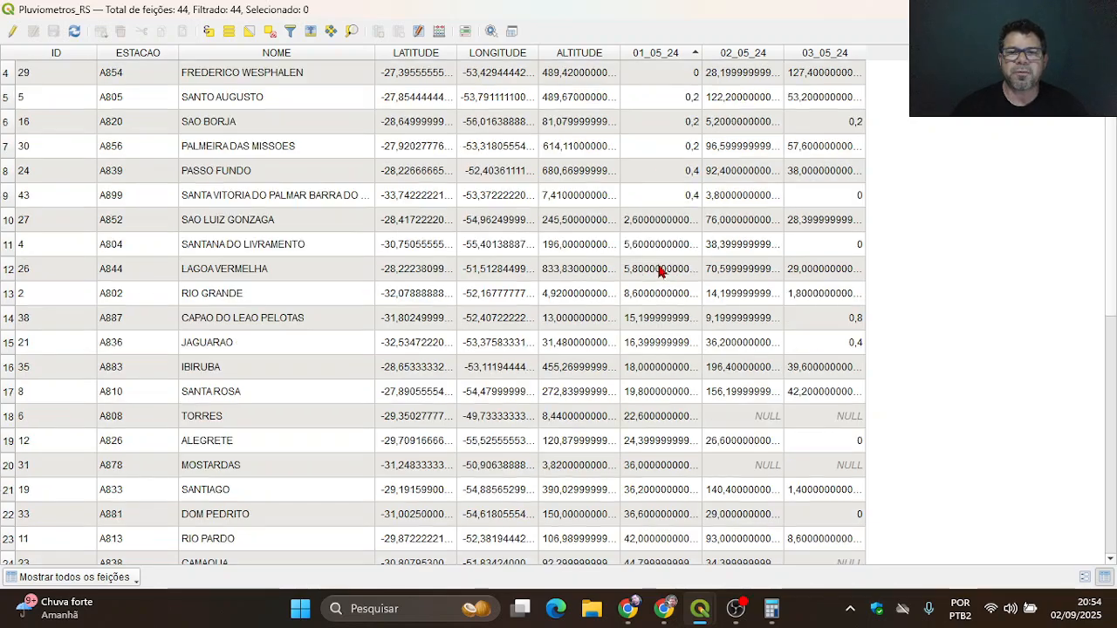
scroll(661, 271, down, 4)
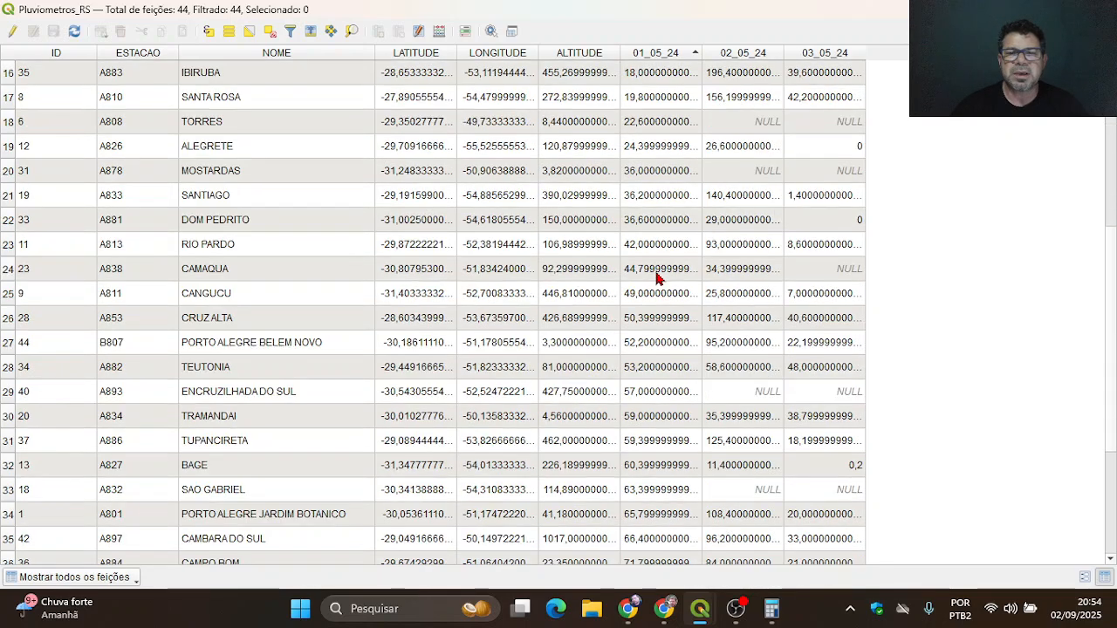
scroll(659, 278, down, 1)
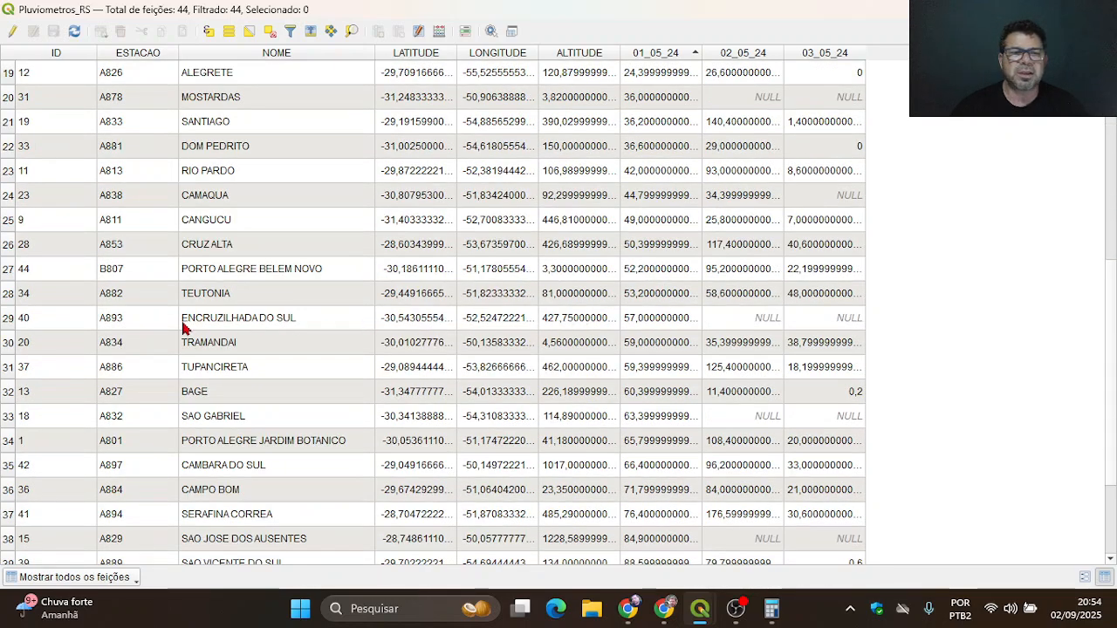
Step: Select the Encruzilhada do Sul, Mostardas and São José dos Ausentes records in turn to check their 01_05_24 rainfall
click(10, 322)
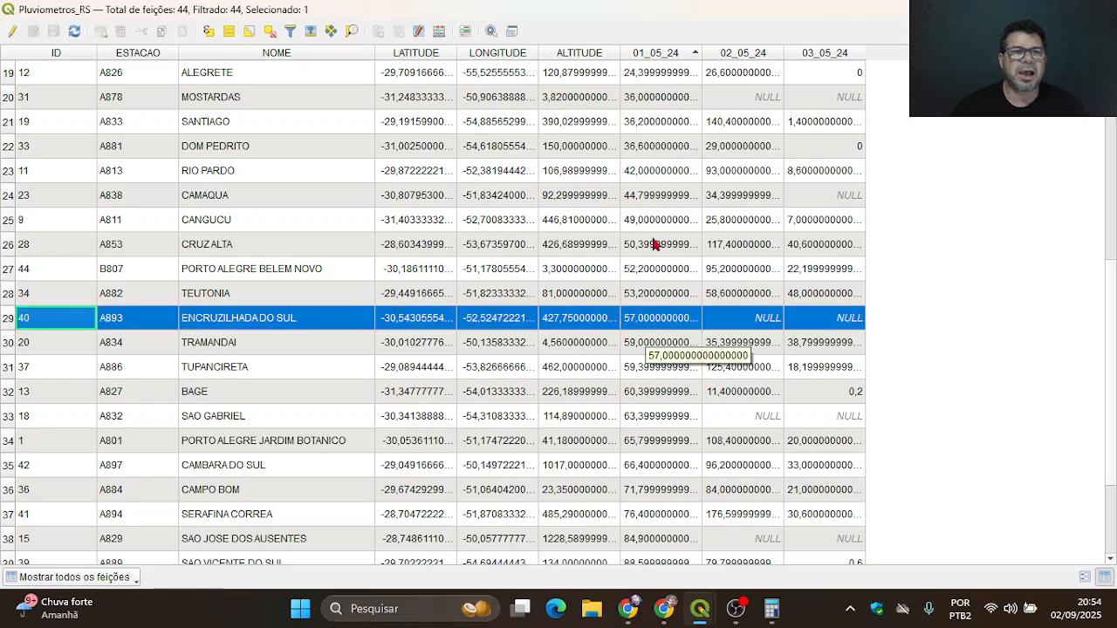
click(13, 100)
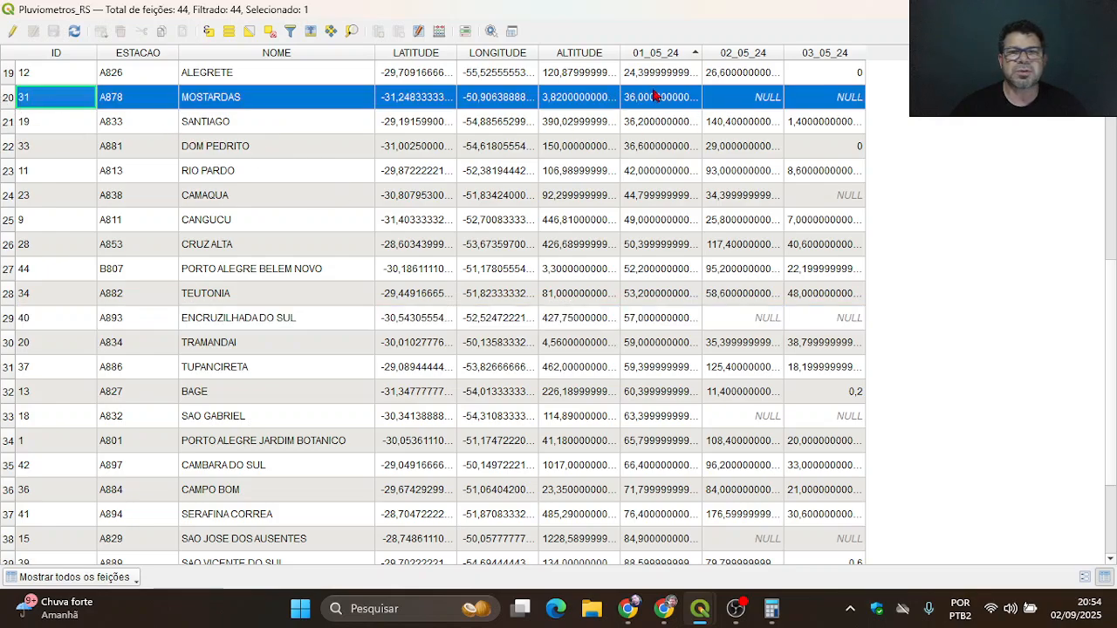
scroll(672, 286, down, 2)
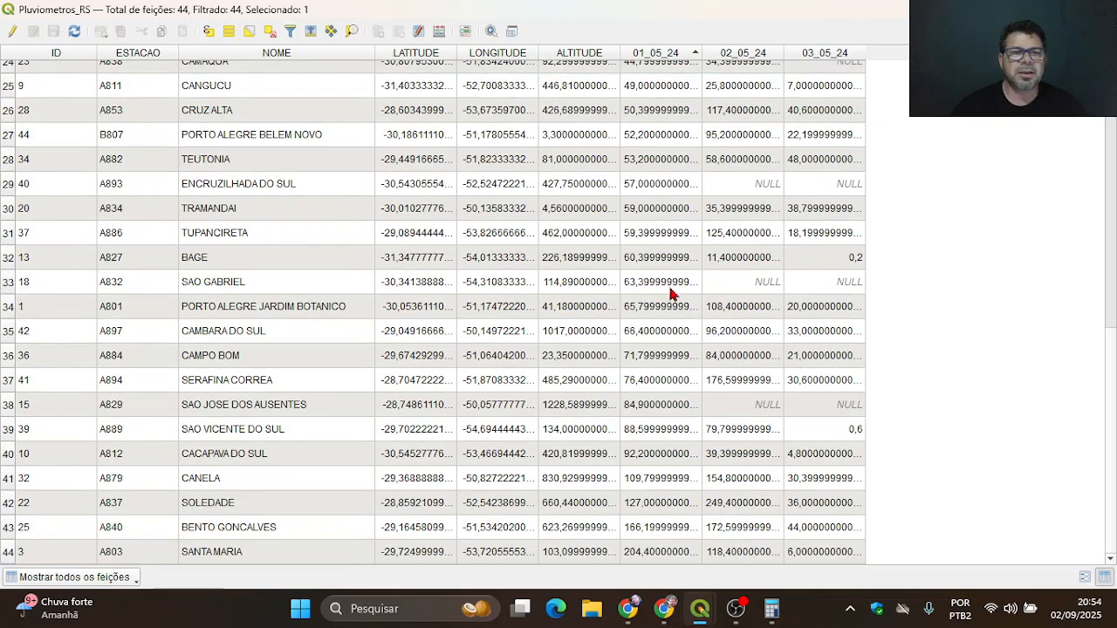
scroll(672, 294, up, 1)
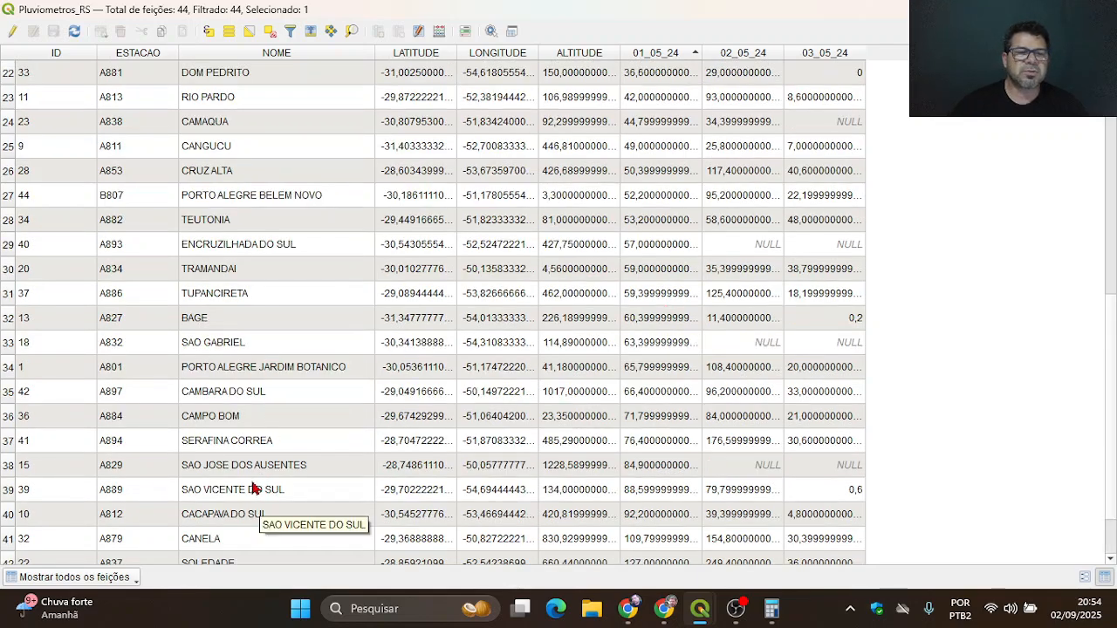
click(8, 468)
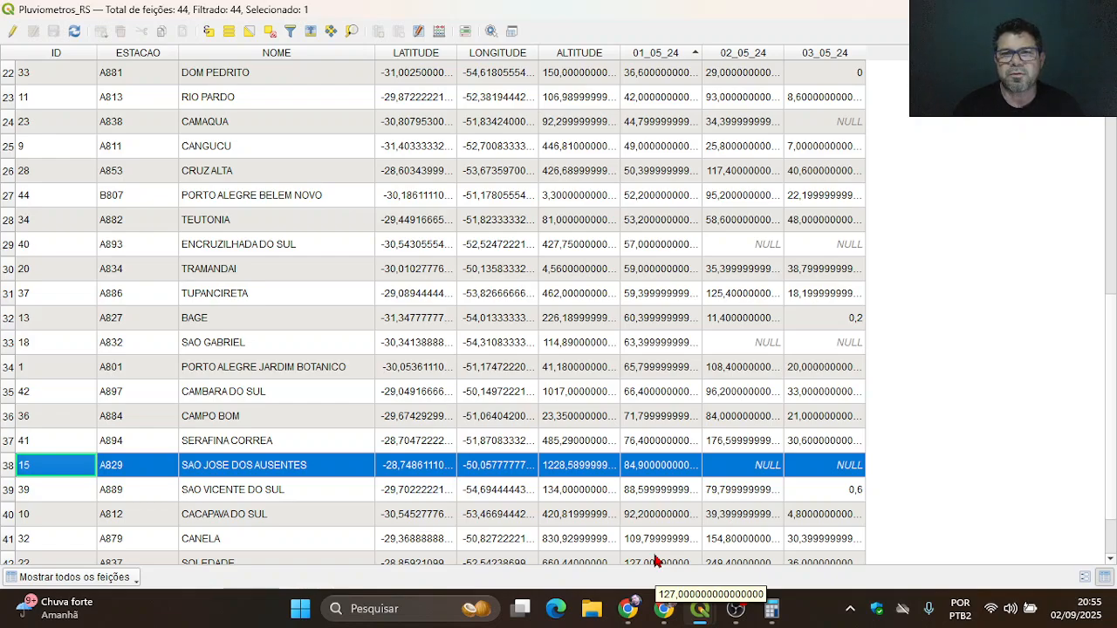
Step: Check the empty 02_05_24 and 03_05_24 cells of Encruzilhada do Sul, São Gabriel, Torres and Mostardas, and close the attribute table
click(758, 249)
click(851, 251)
click(748, 342)
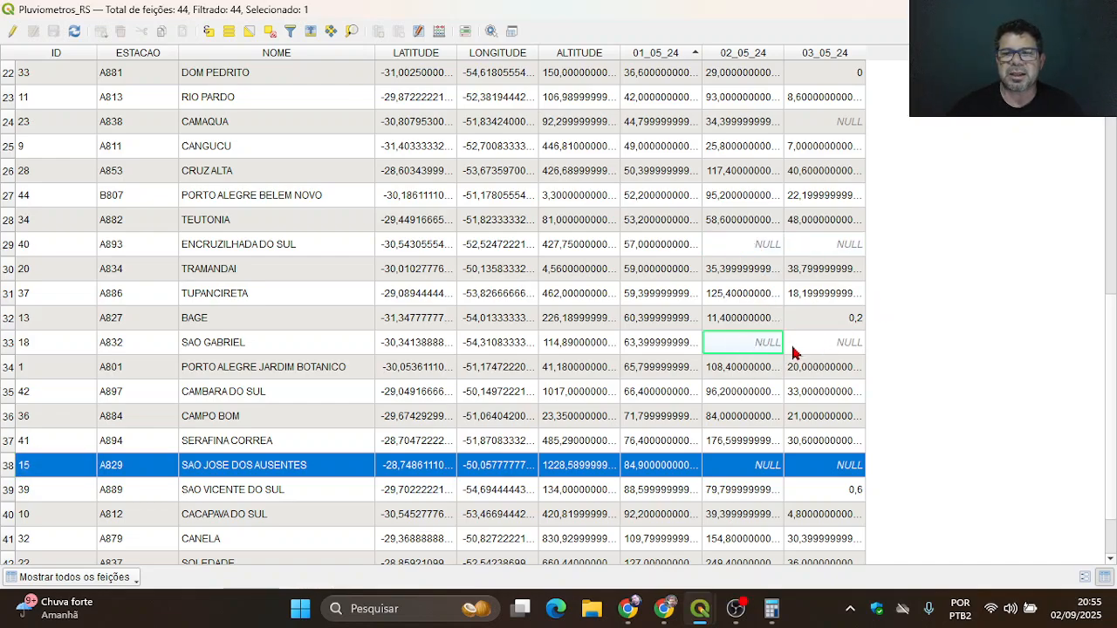
click(823, 346)
scroll(828, 384, up, 4)
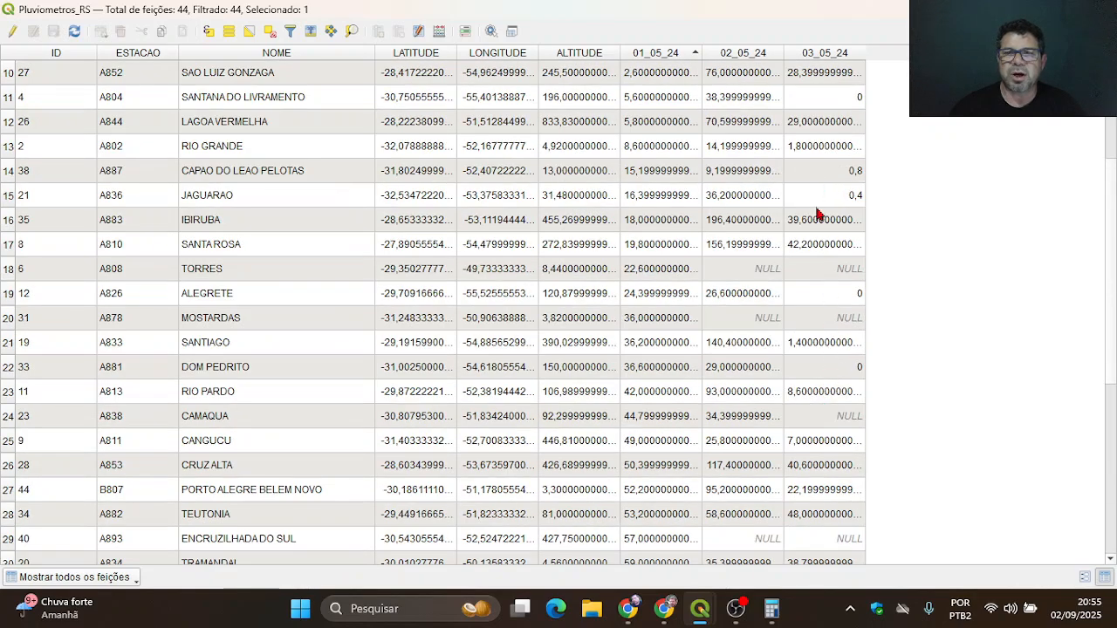
scroll(818, 213, up, 1)
click(758, 347)
click(826, 351)
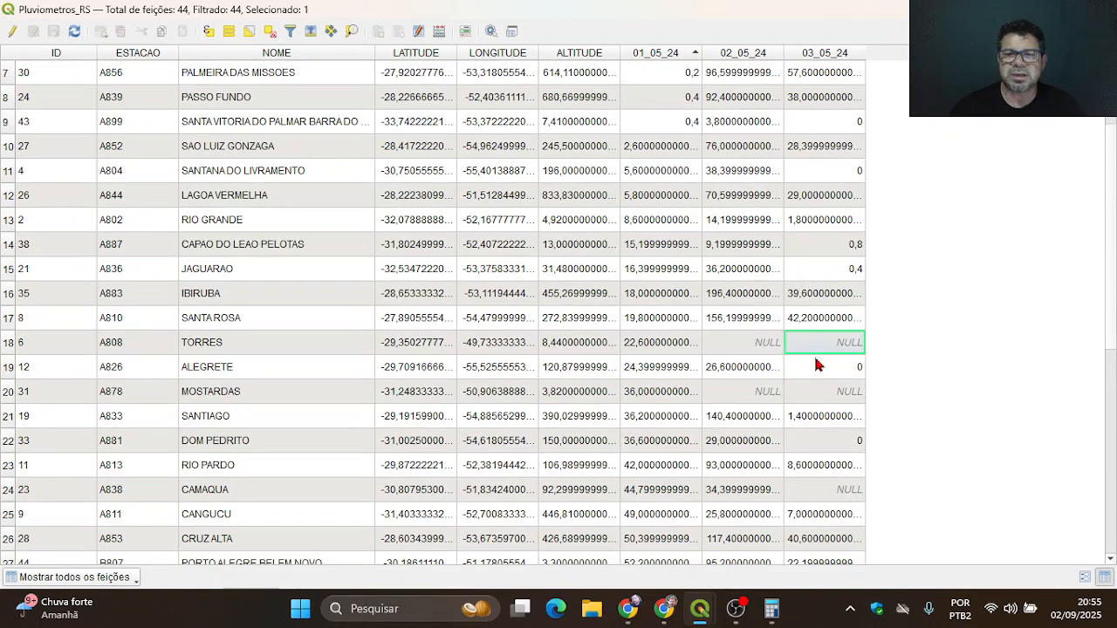
click(766, 393)
click(810, 394)
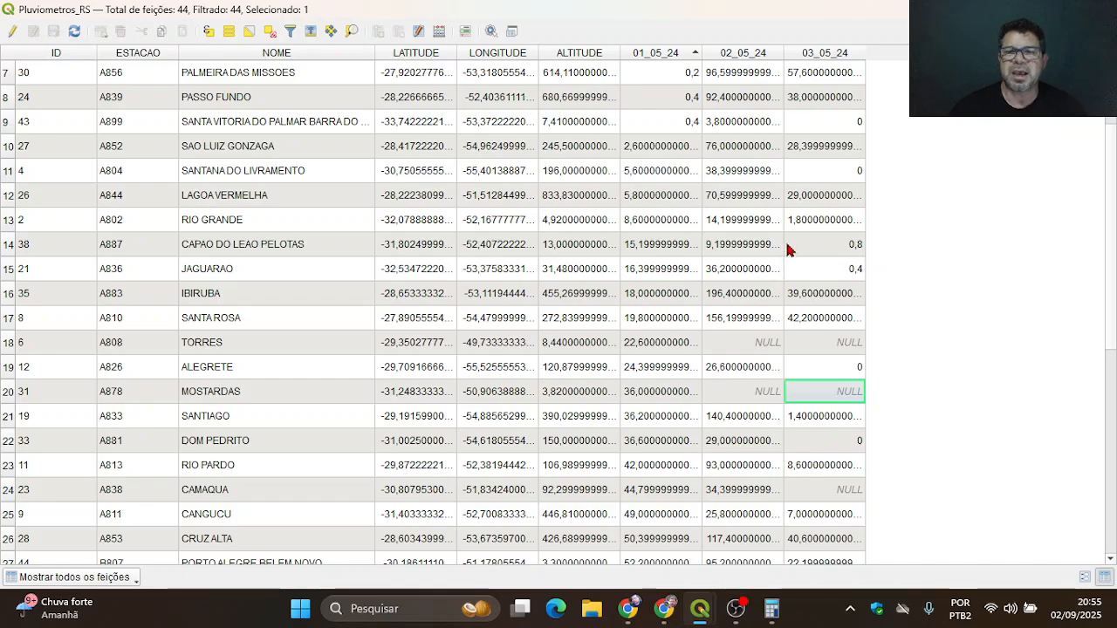
scroll(768, 384, down, 2)
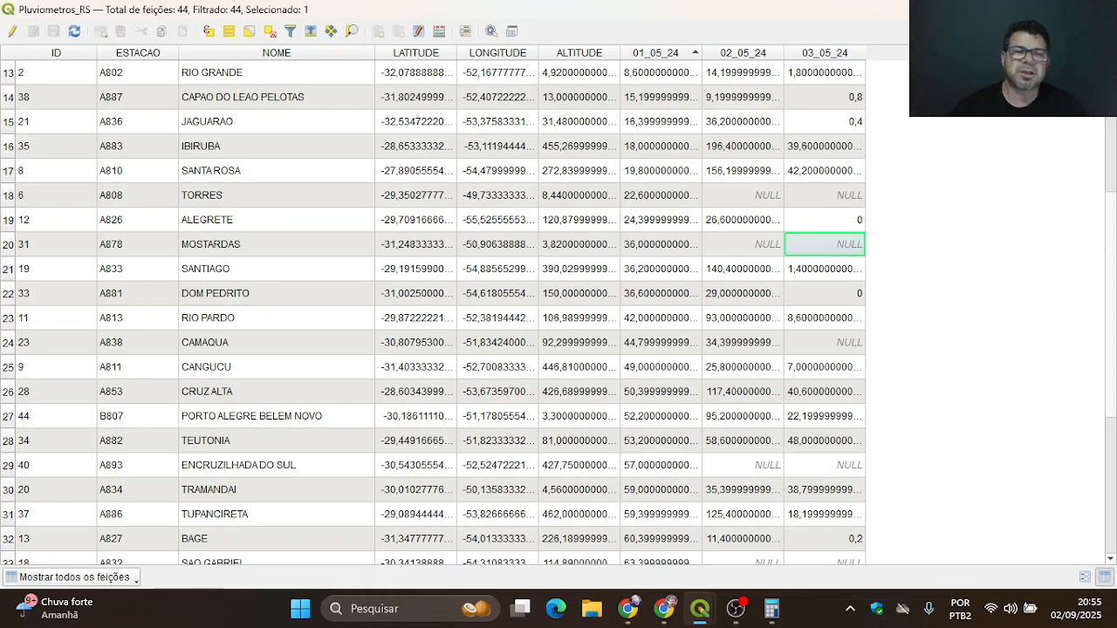
click(1097, 10)
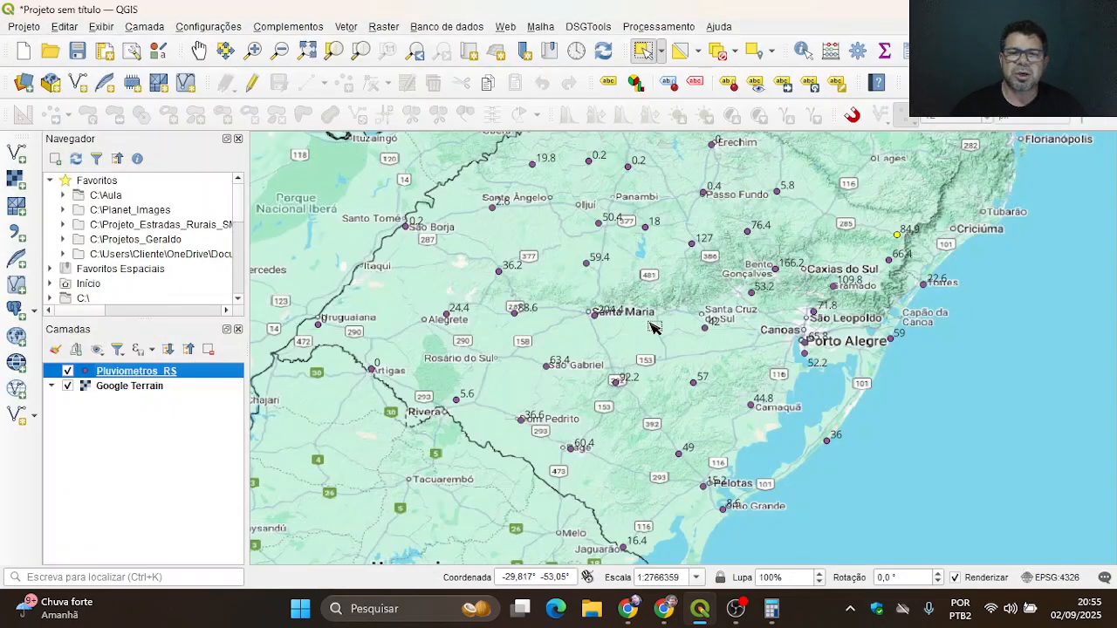